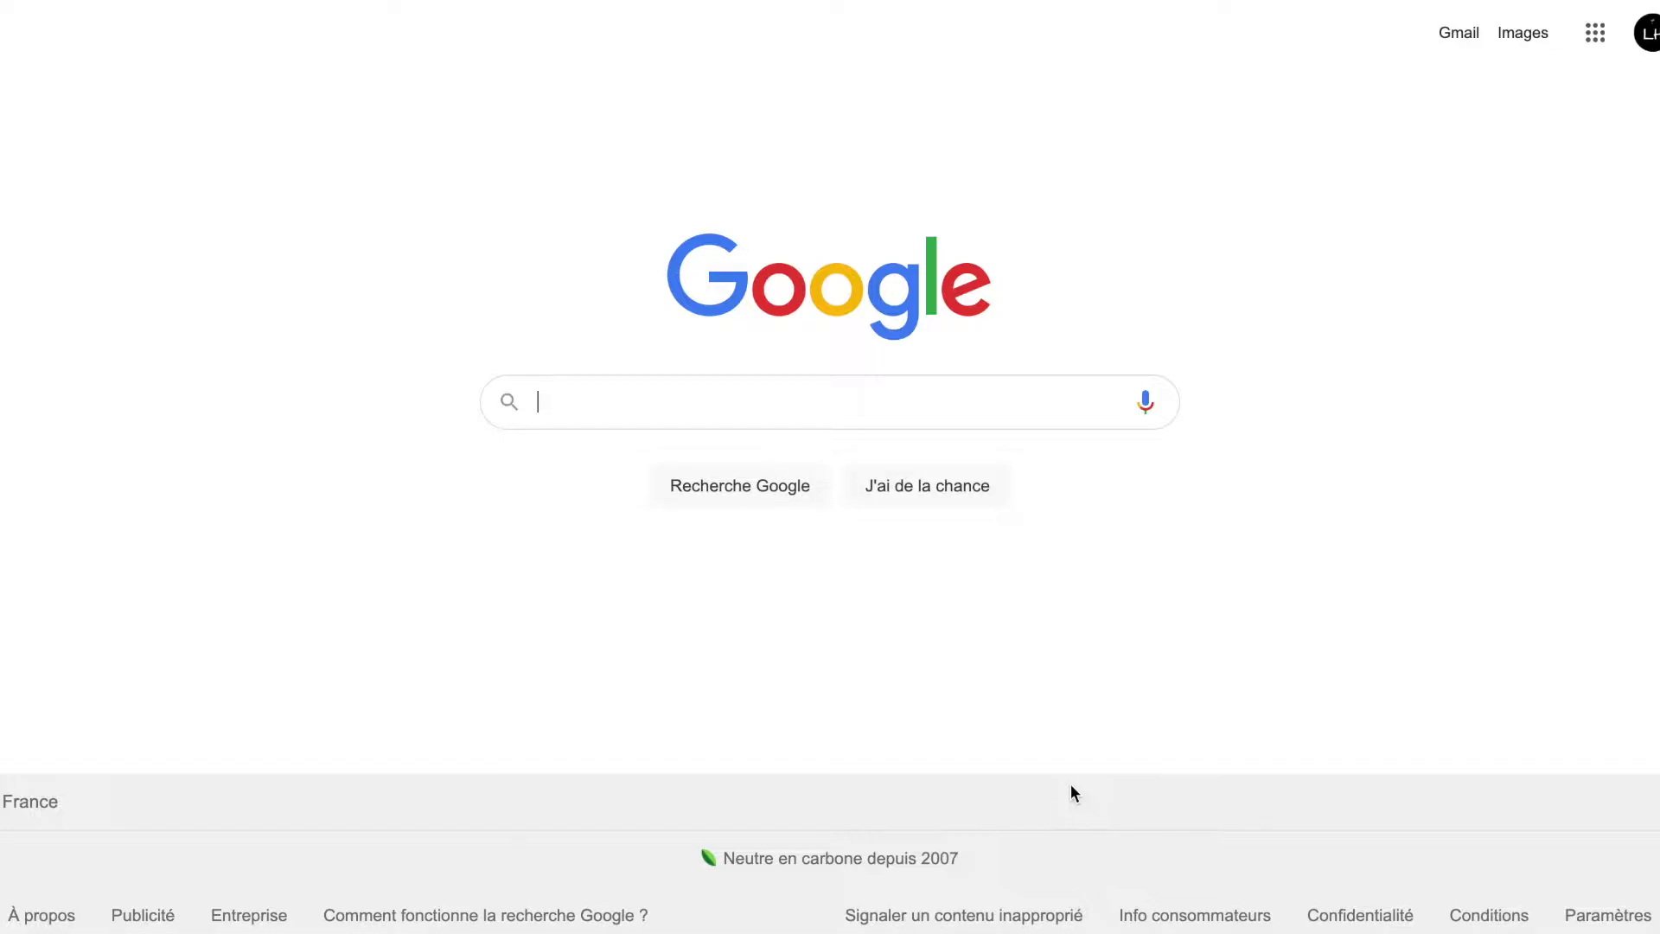
Search Google for "amazon" and open the Amazon.fr site from the results.
type("ama")
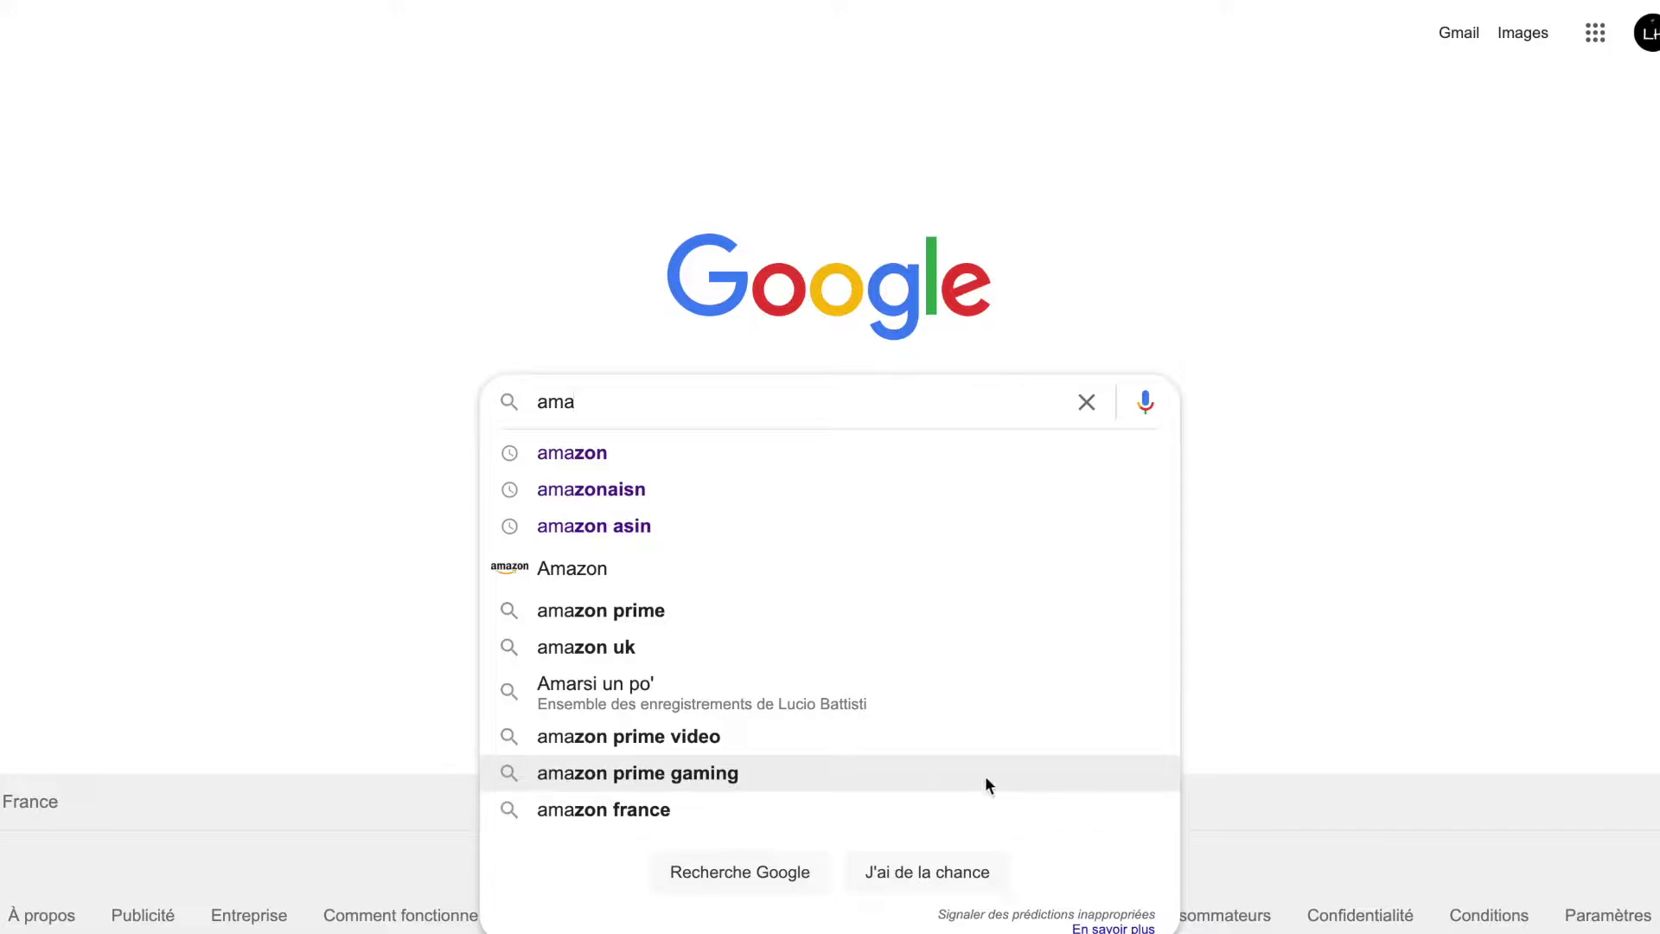
left_click(842, 448)
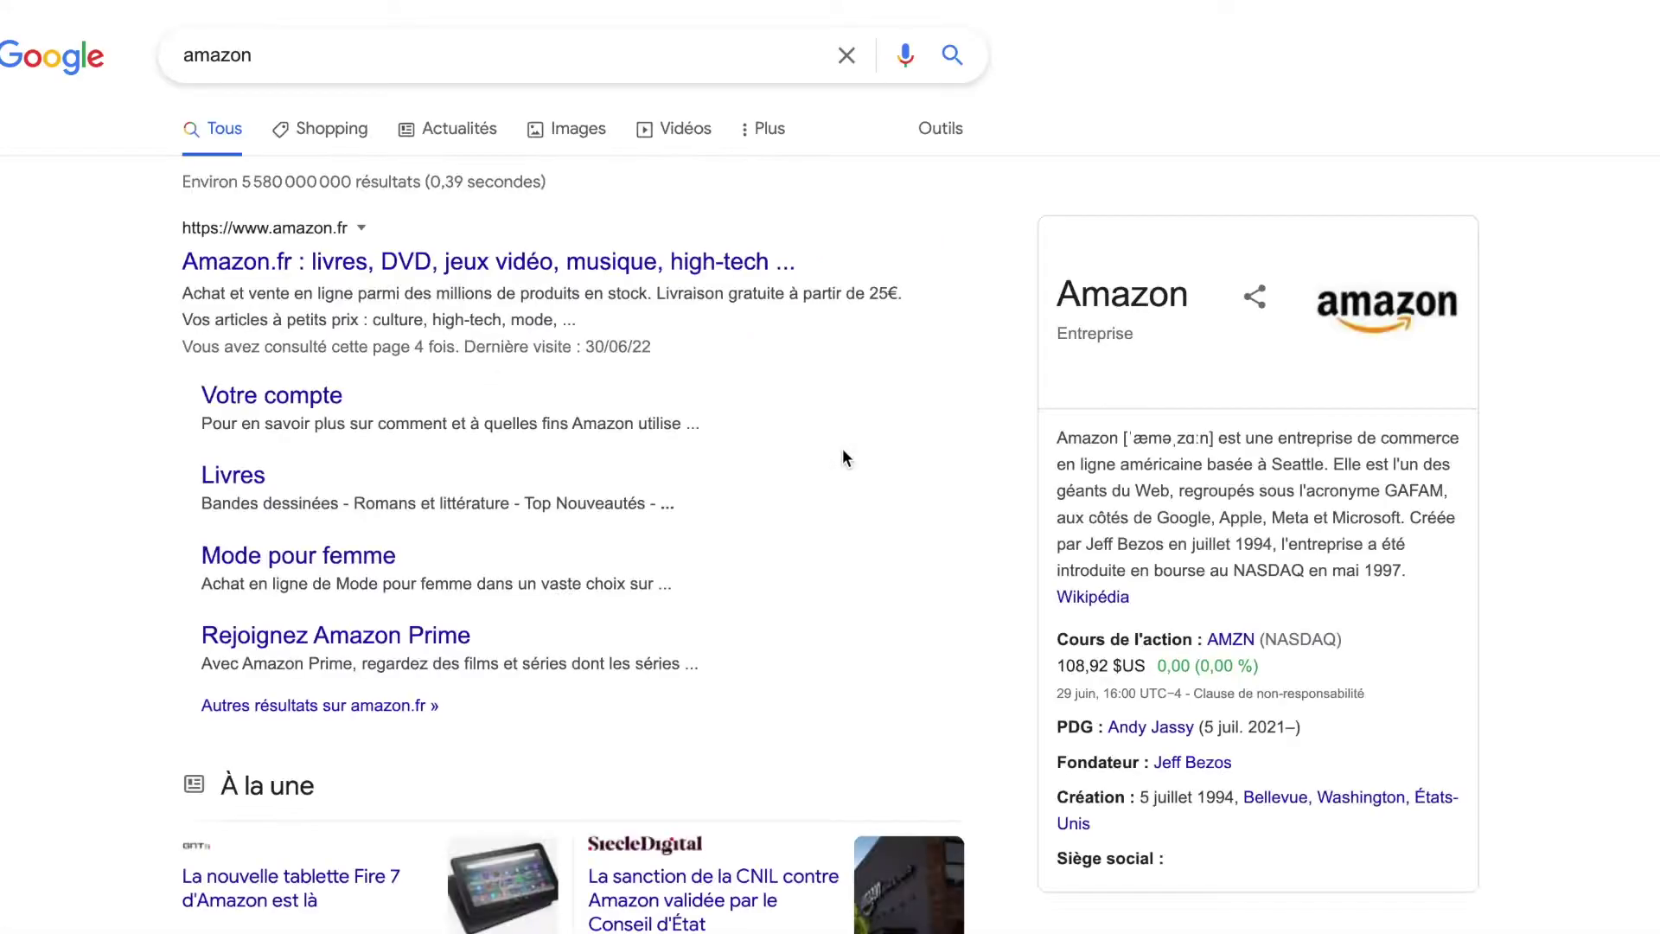
left_click(415, 263)
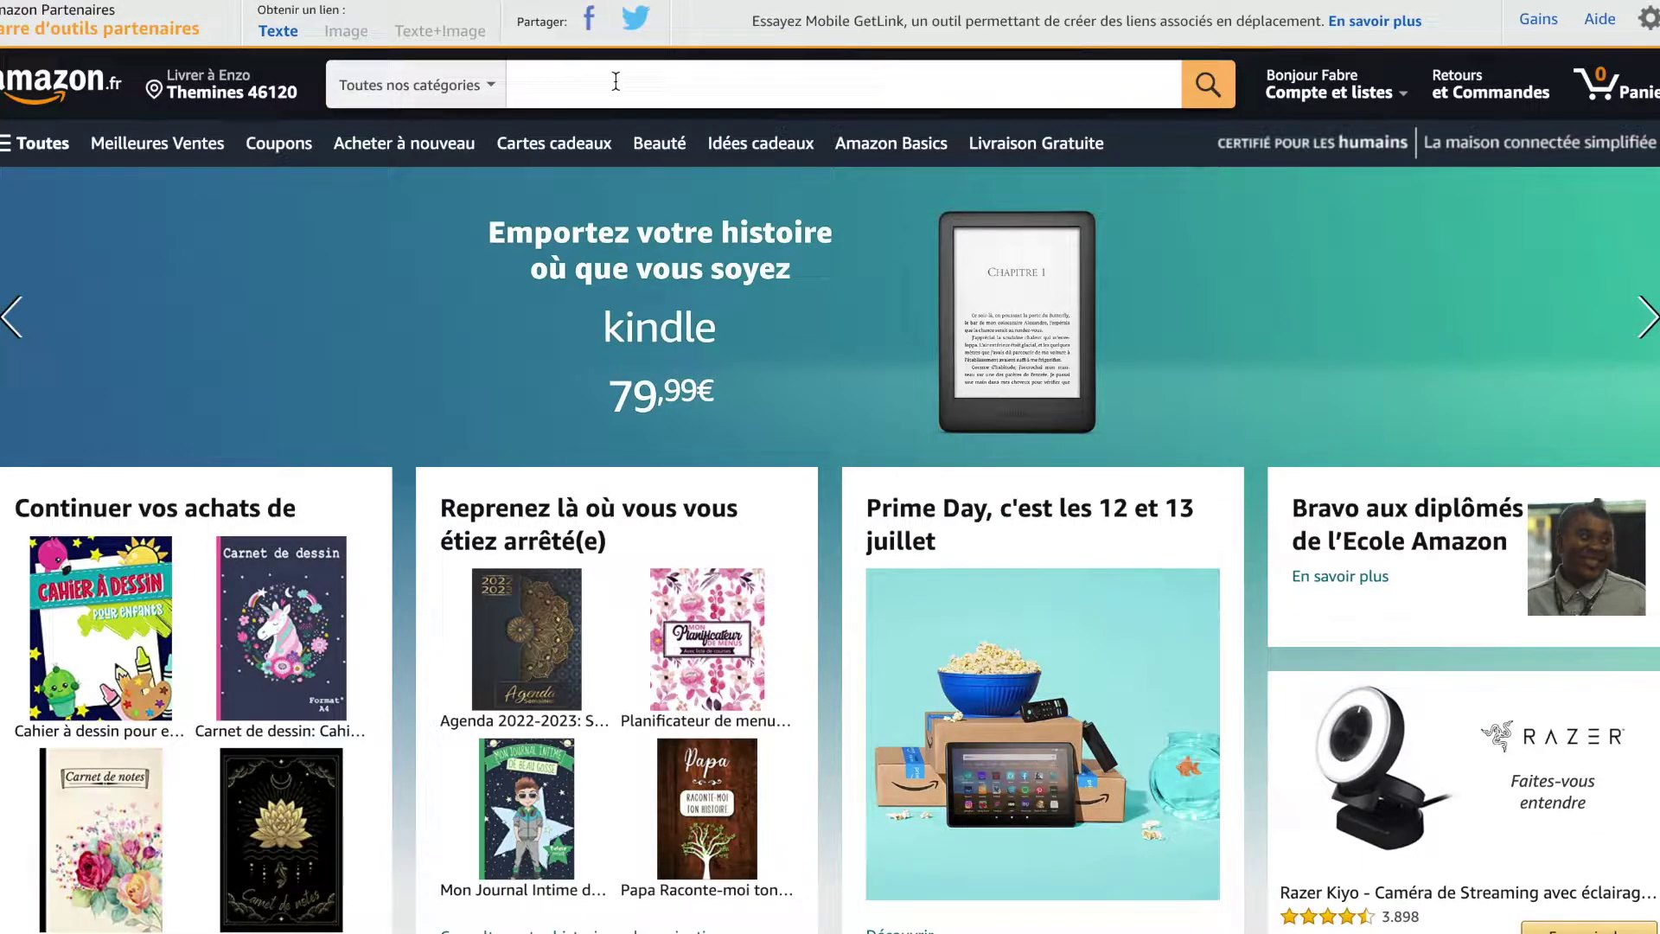
Search all Amazon categories for "carnet de dessin".
left_click(615, 82)
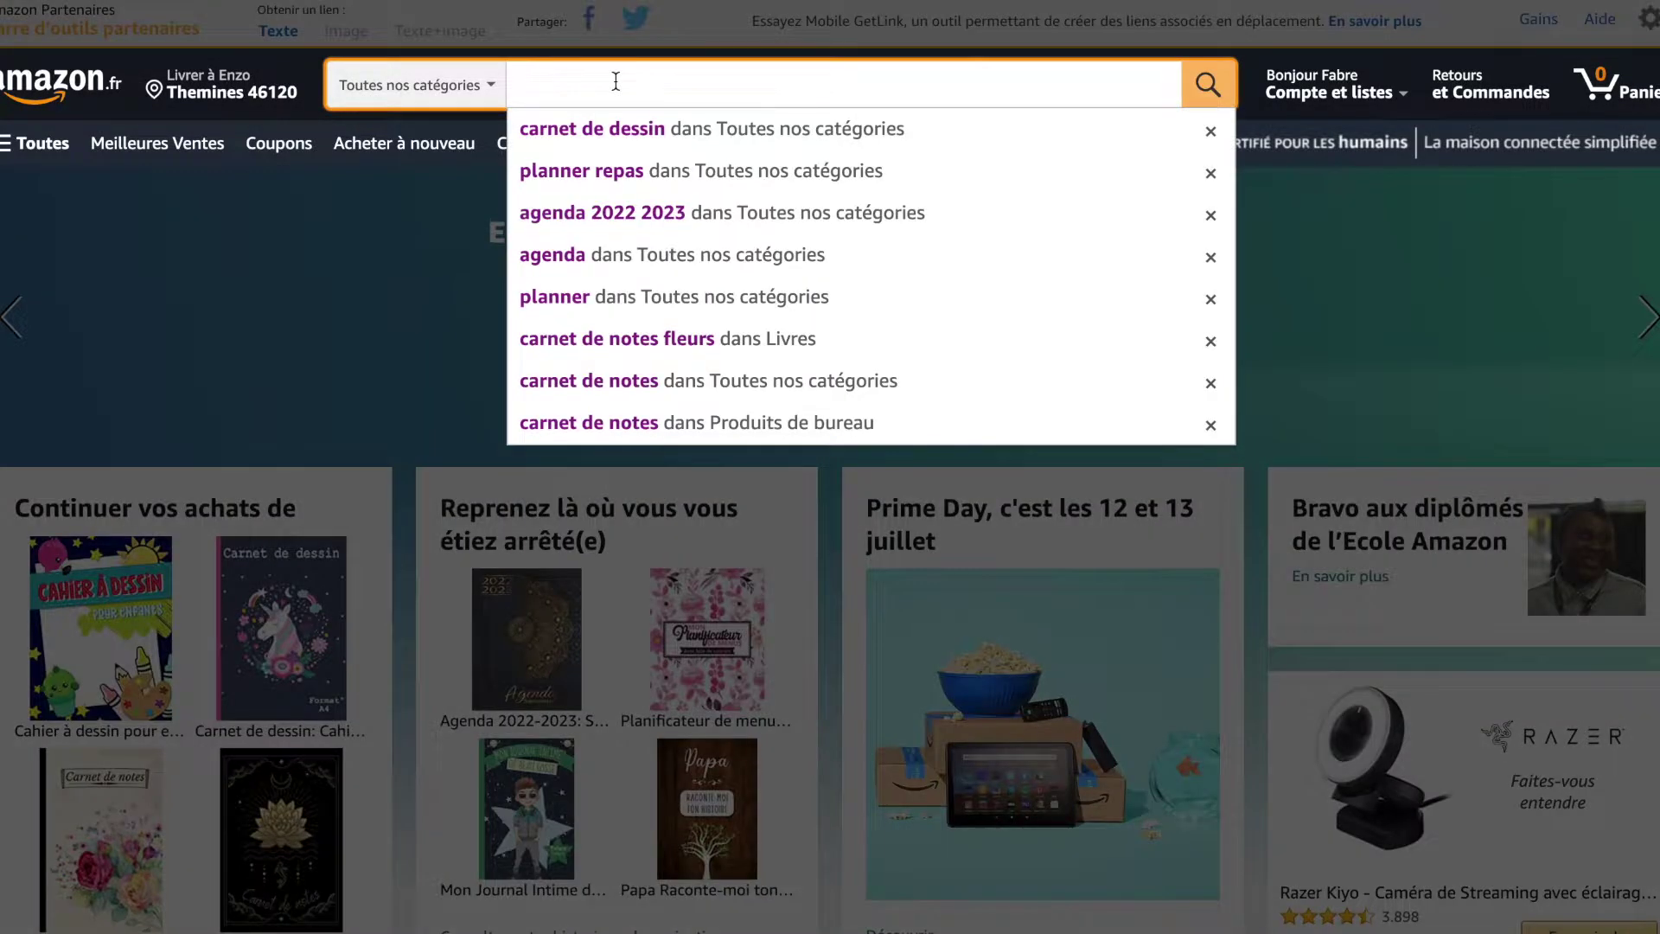
left_click(624, 139)
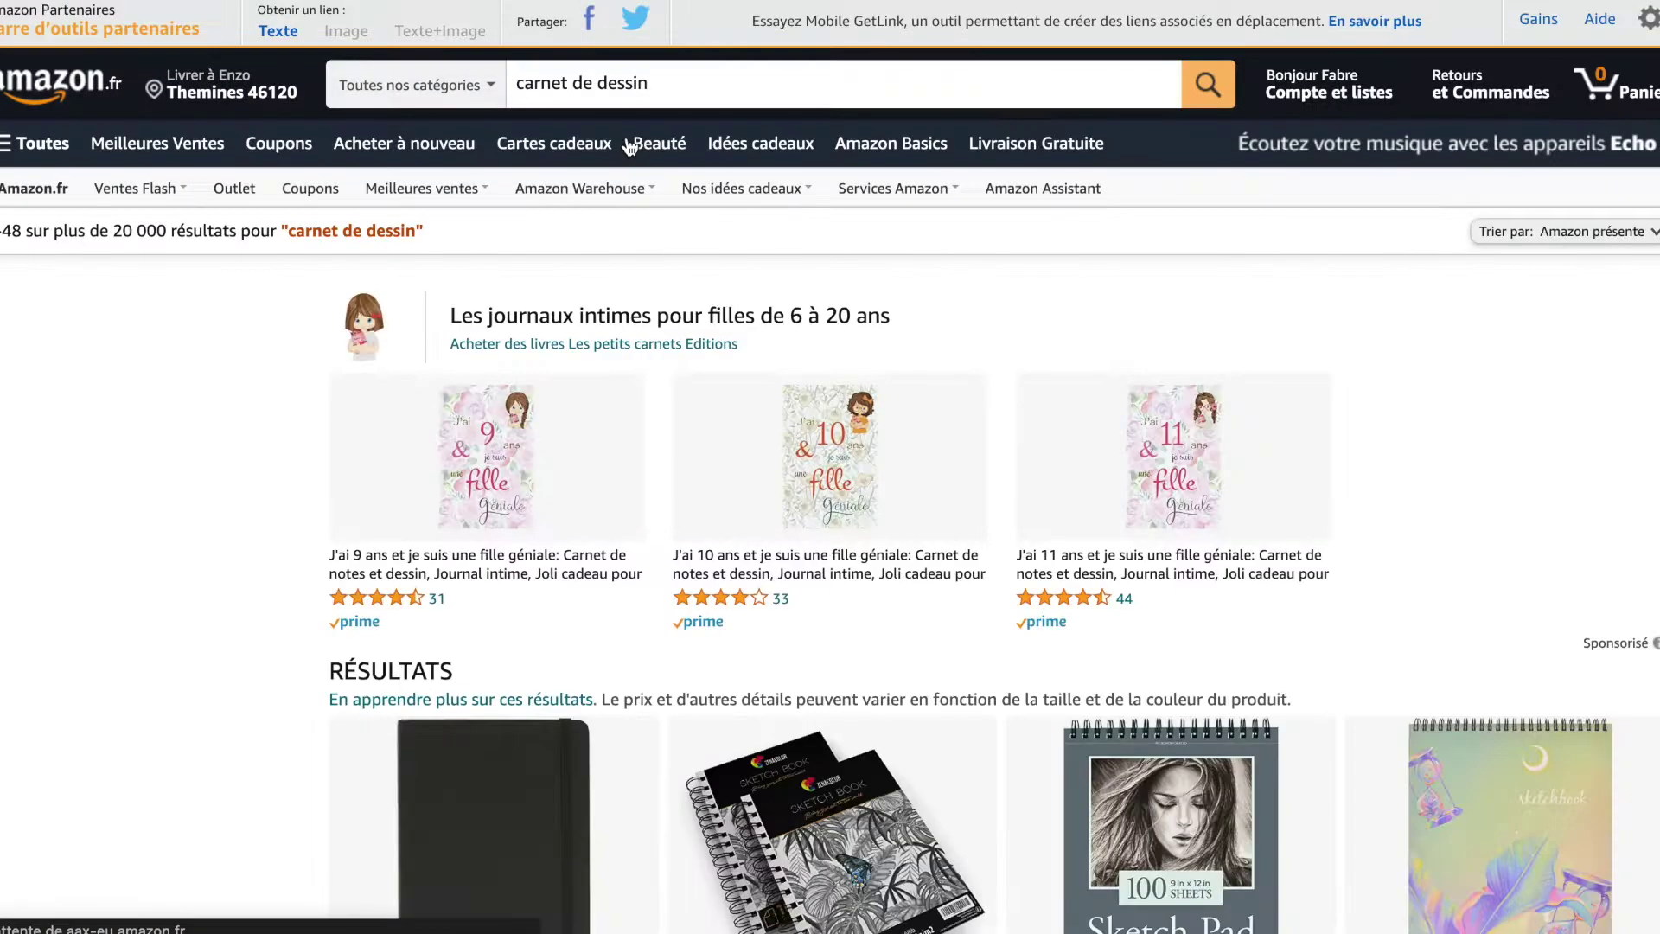
scroll(834, 604, "down", 1)
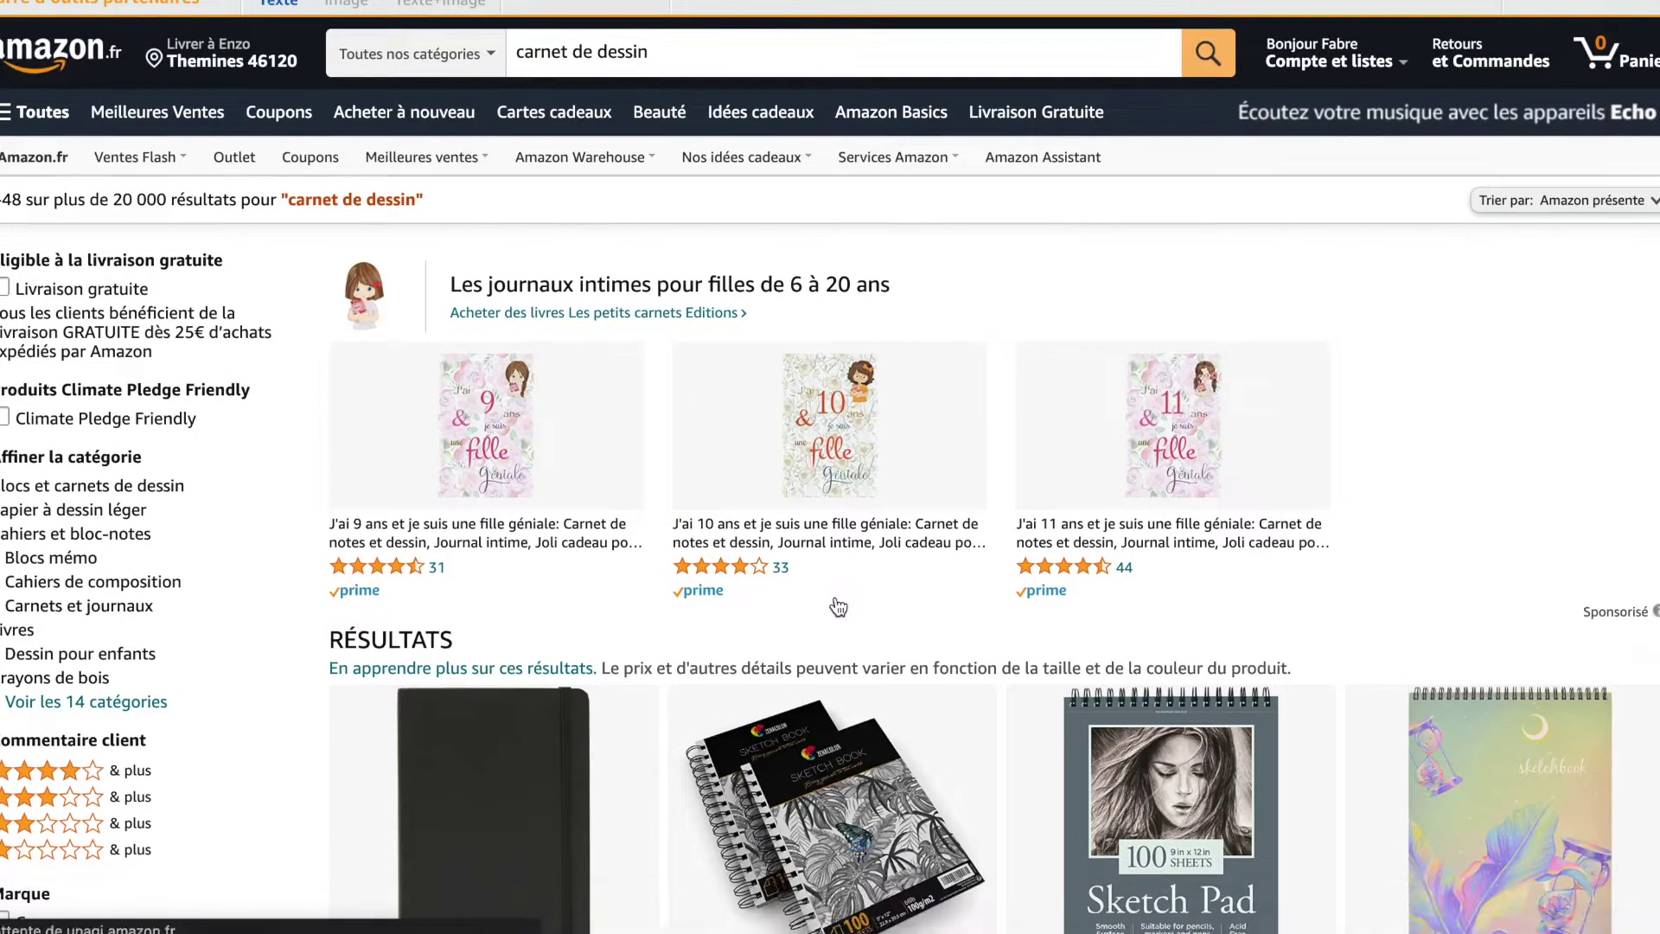
scroll(838, 608, "down", 1)
scroll(835, 605, "up", 2)
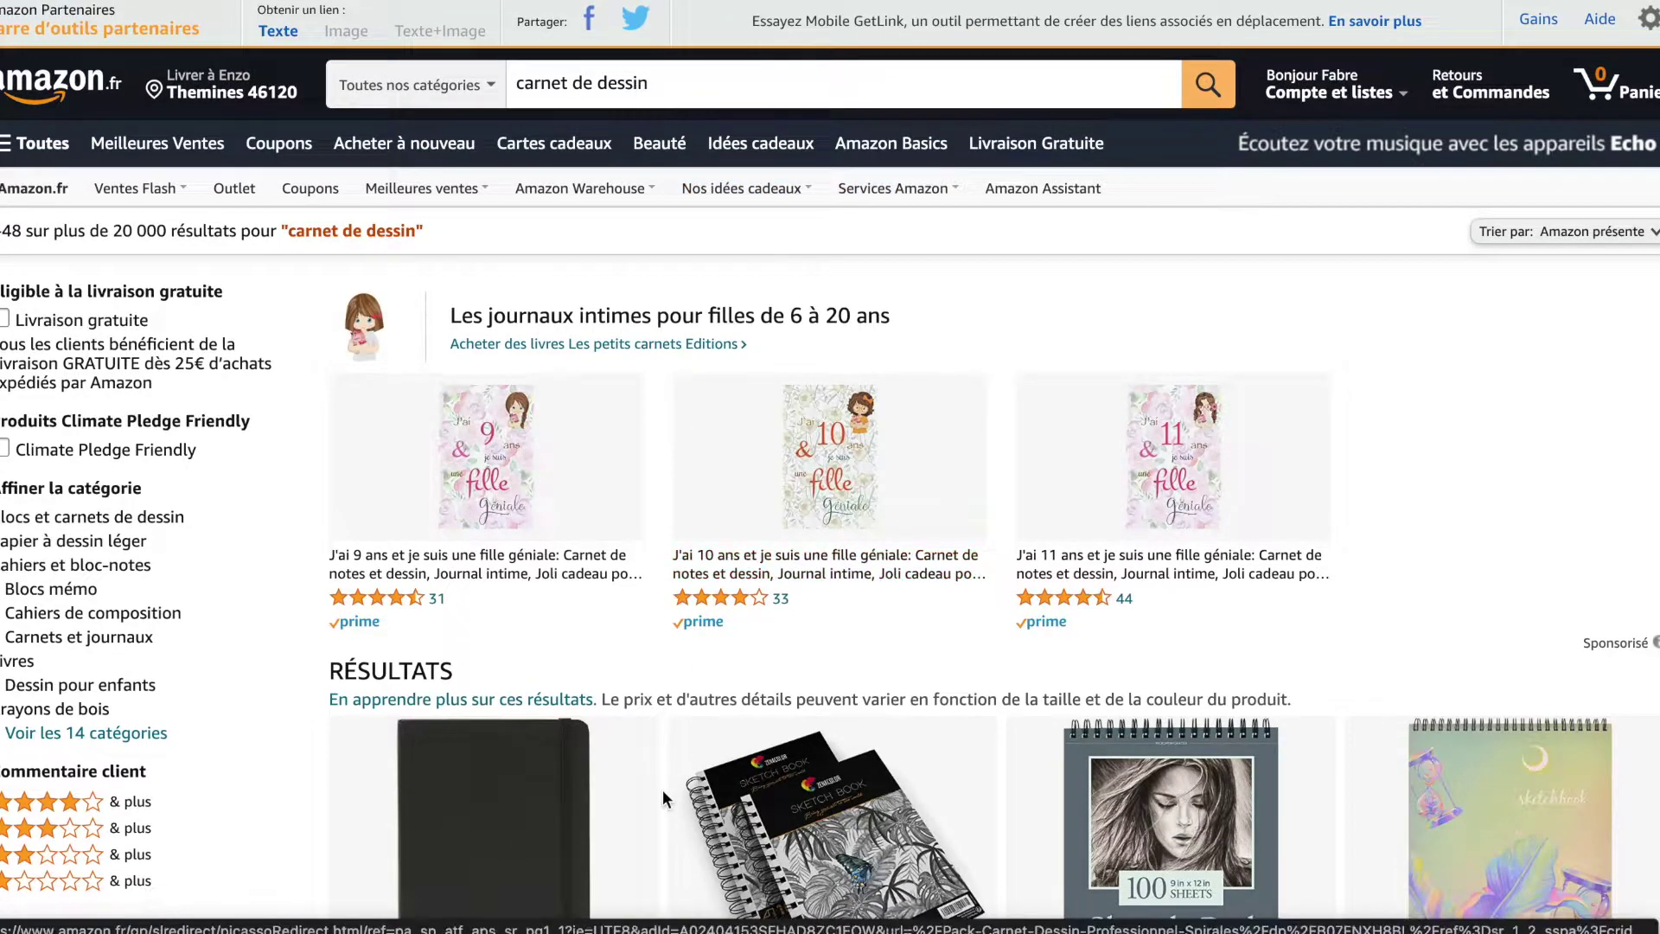
Open the black A4 unicorn sketchbook listing with 110 blank pages in a new browser tab.
scroll(664, 796, "down", 10)
scroll(664, 800, "down", 10)
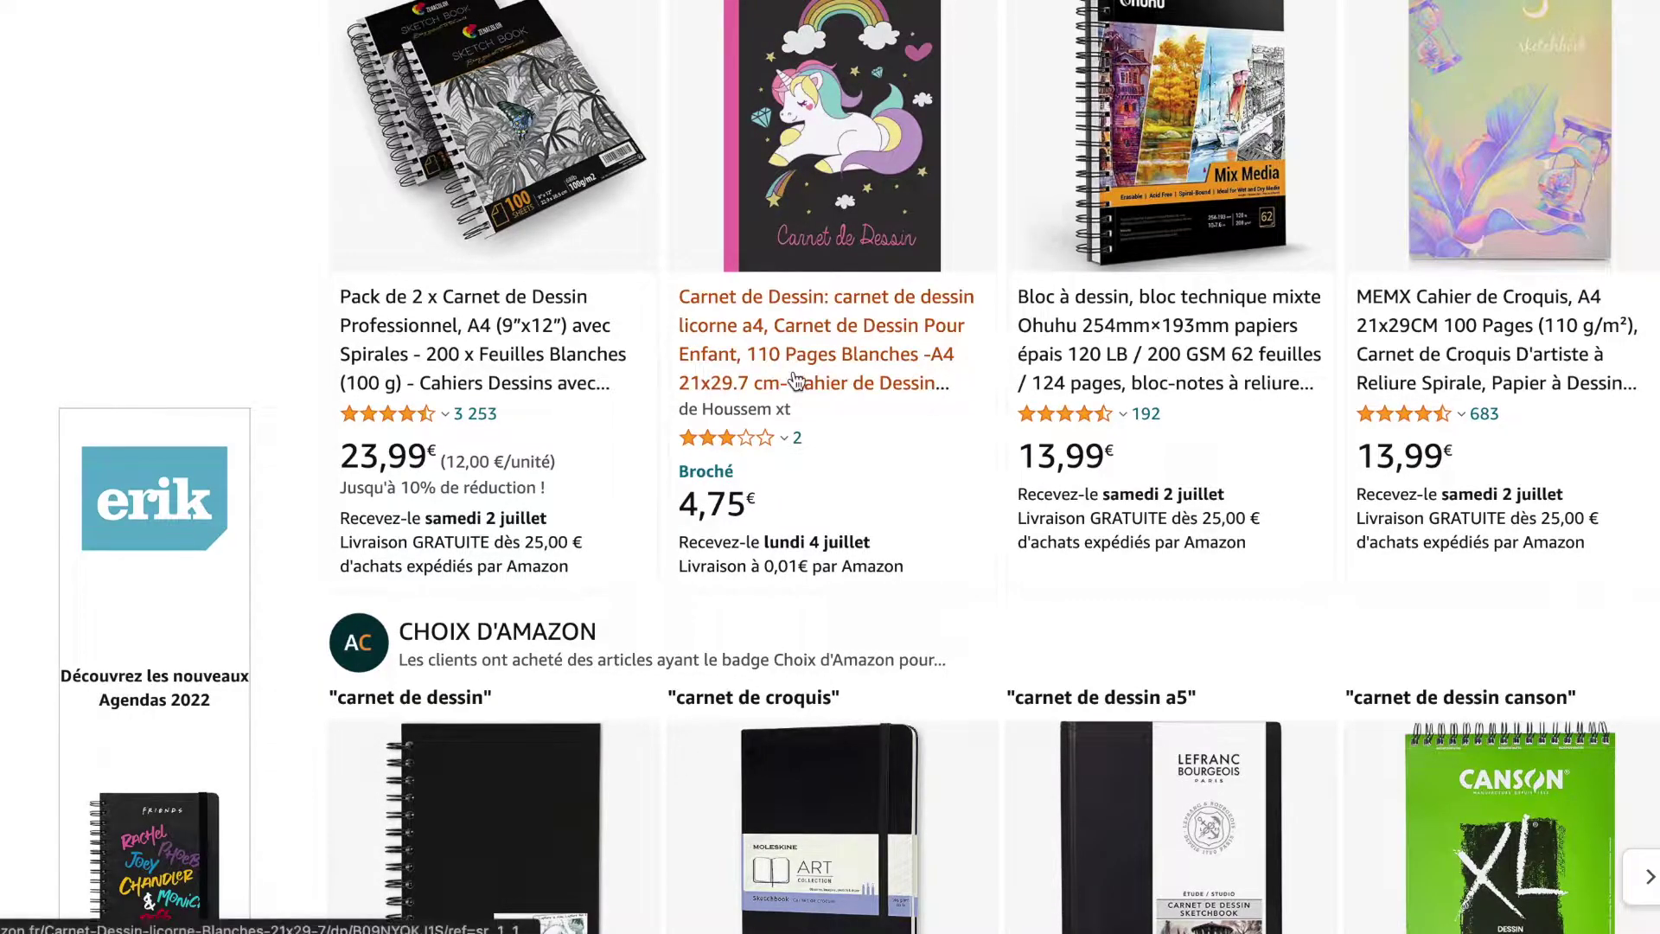
right_click(796, 344)
left_click(829, 360)
Open the navy "Carnet de dessin" unicorn A4 100-page listing in a new browser tab.
scroll(873, 485, "down", 8)
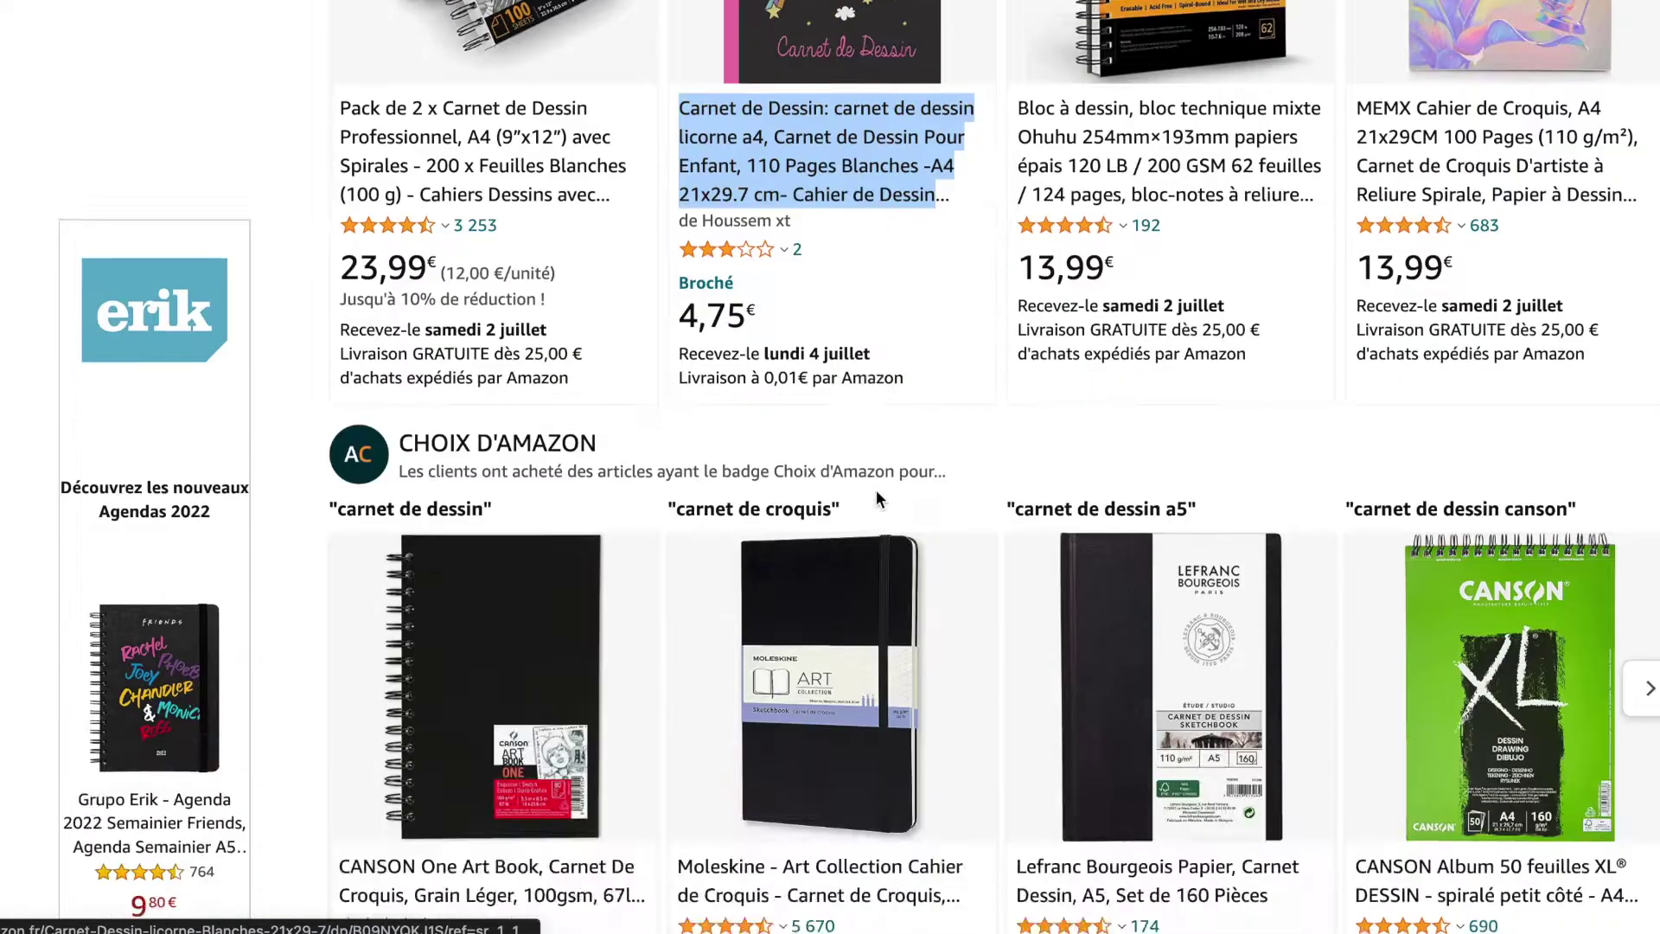
scroll(878, 500, "down", 5)
scroll(878, 499, "up", 15)
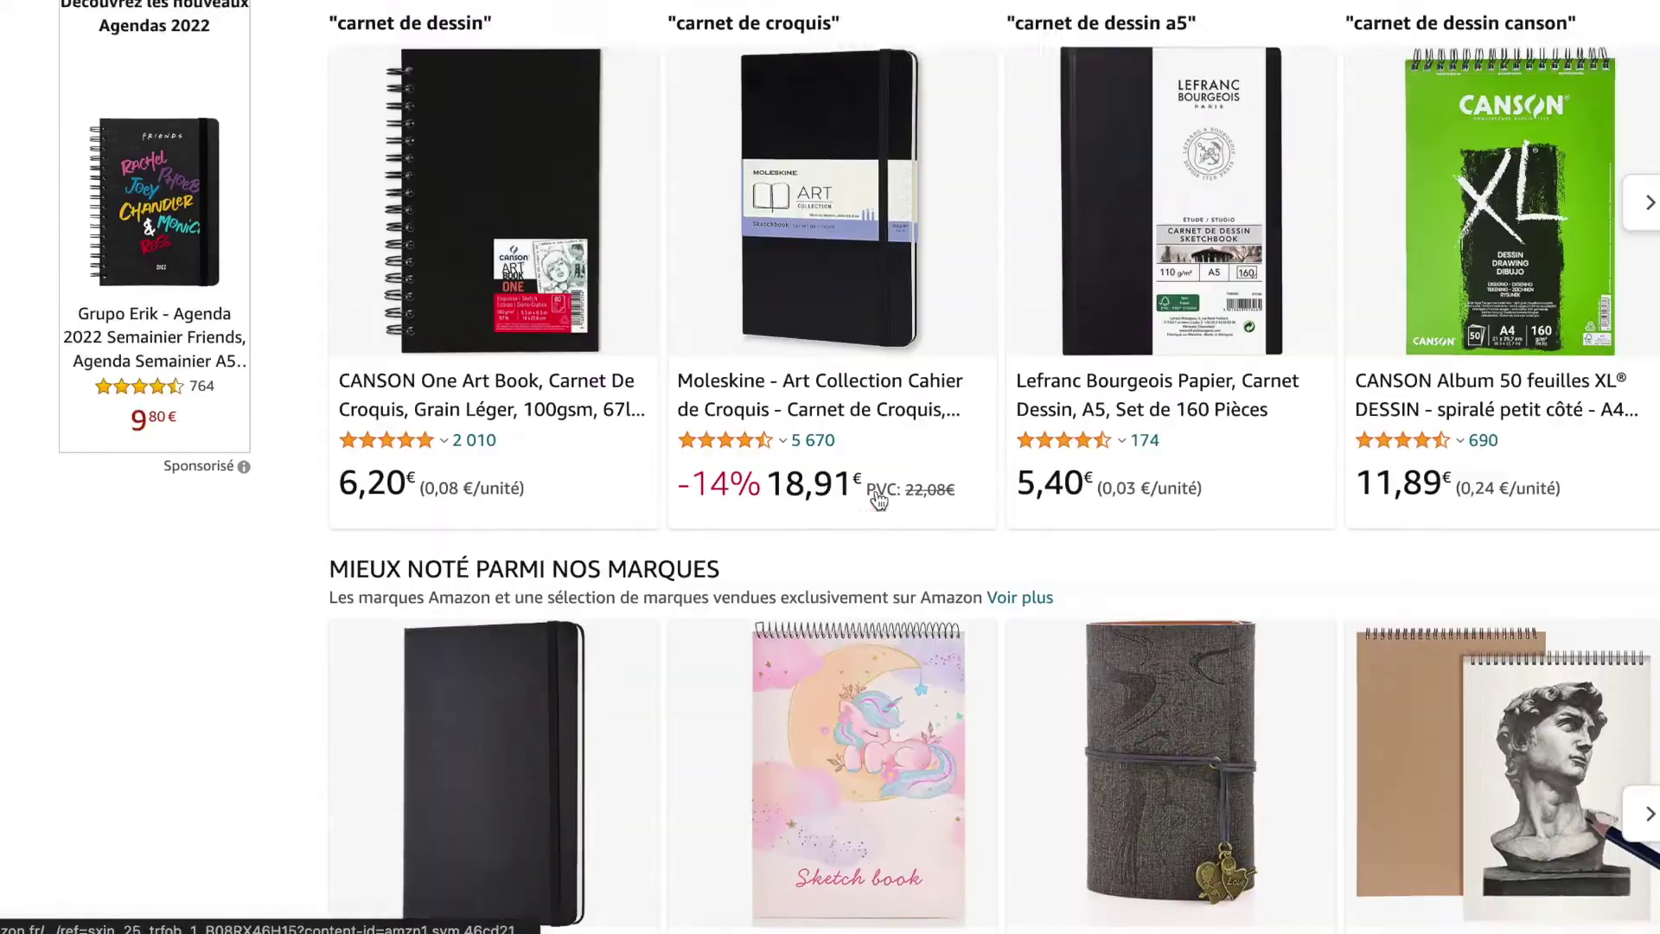
scroll(878, 500, "up", 1)
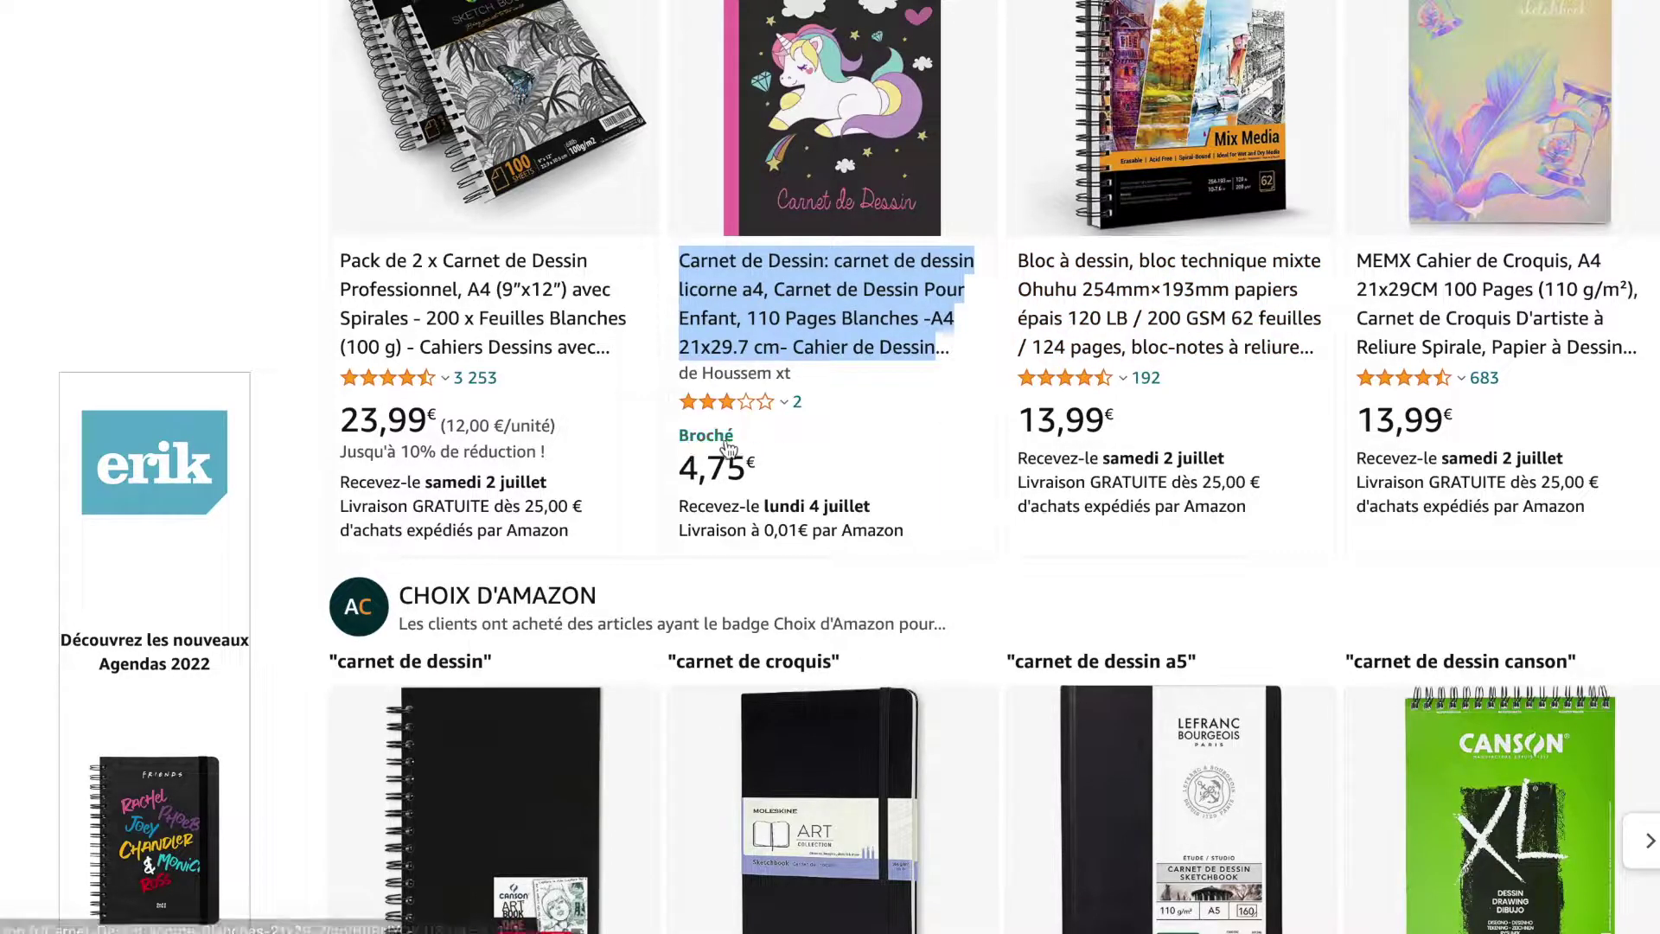
scroll(794, 438, "down", 20)
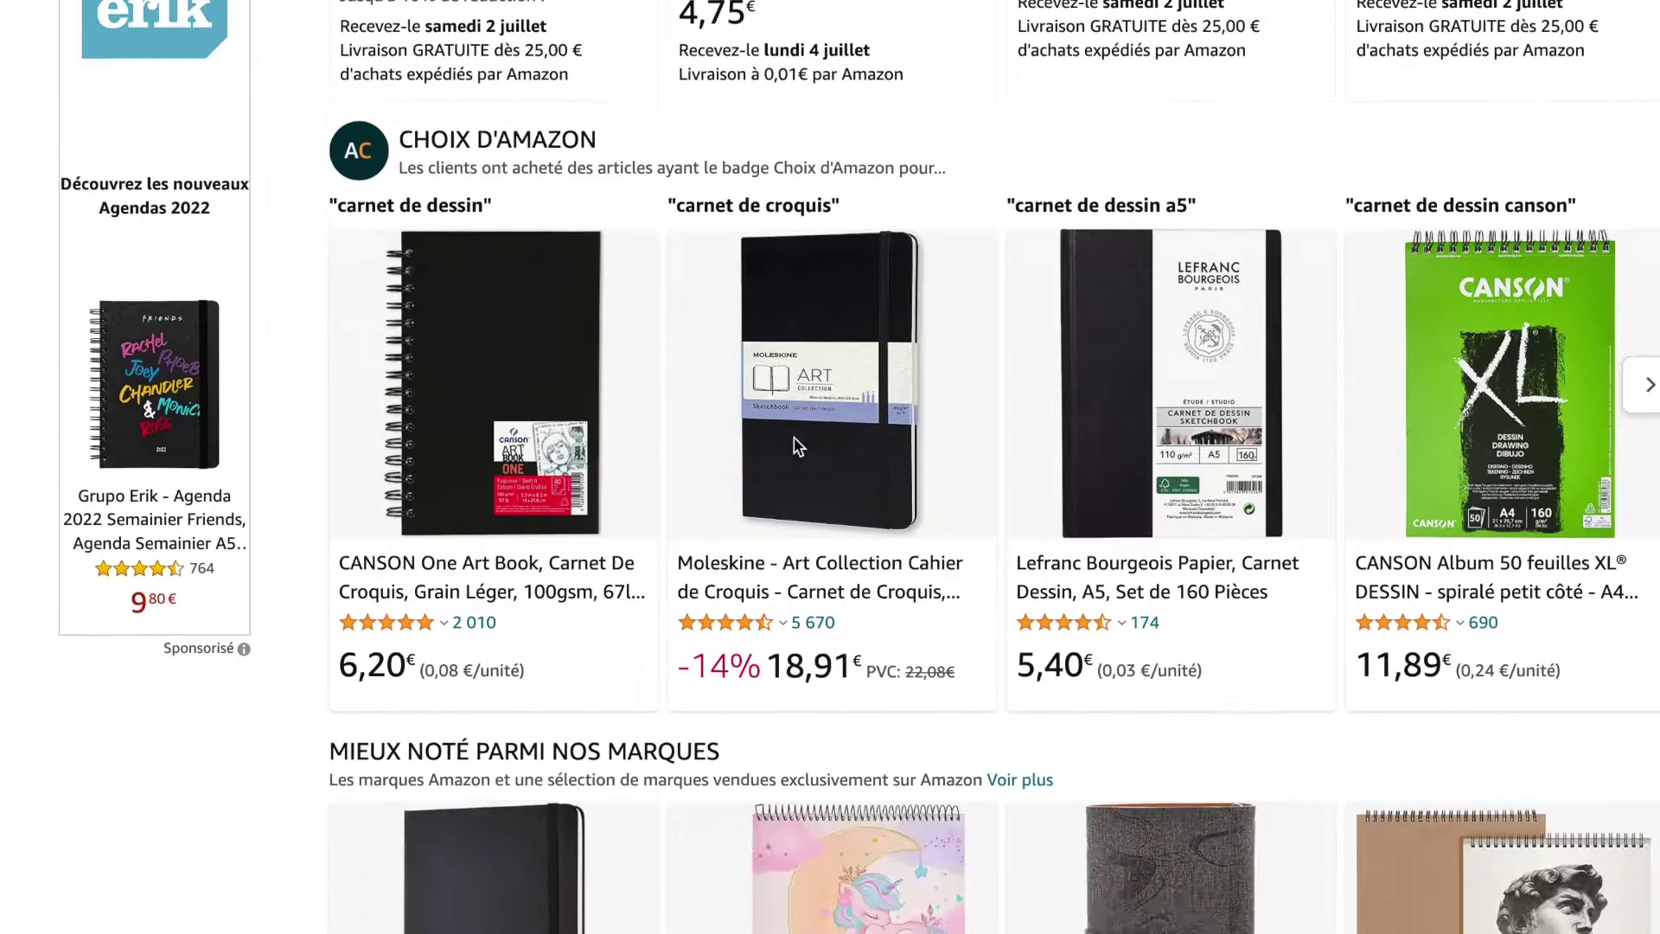
scroll(795, 447, "down", 20)
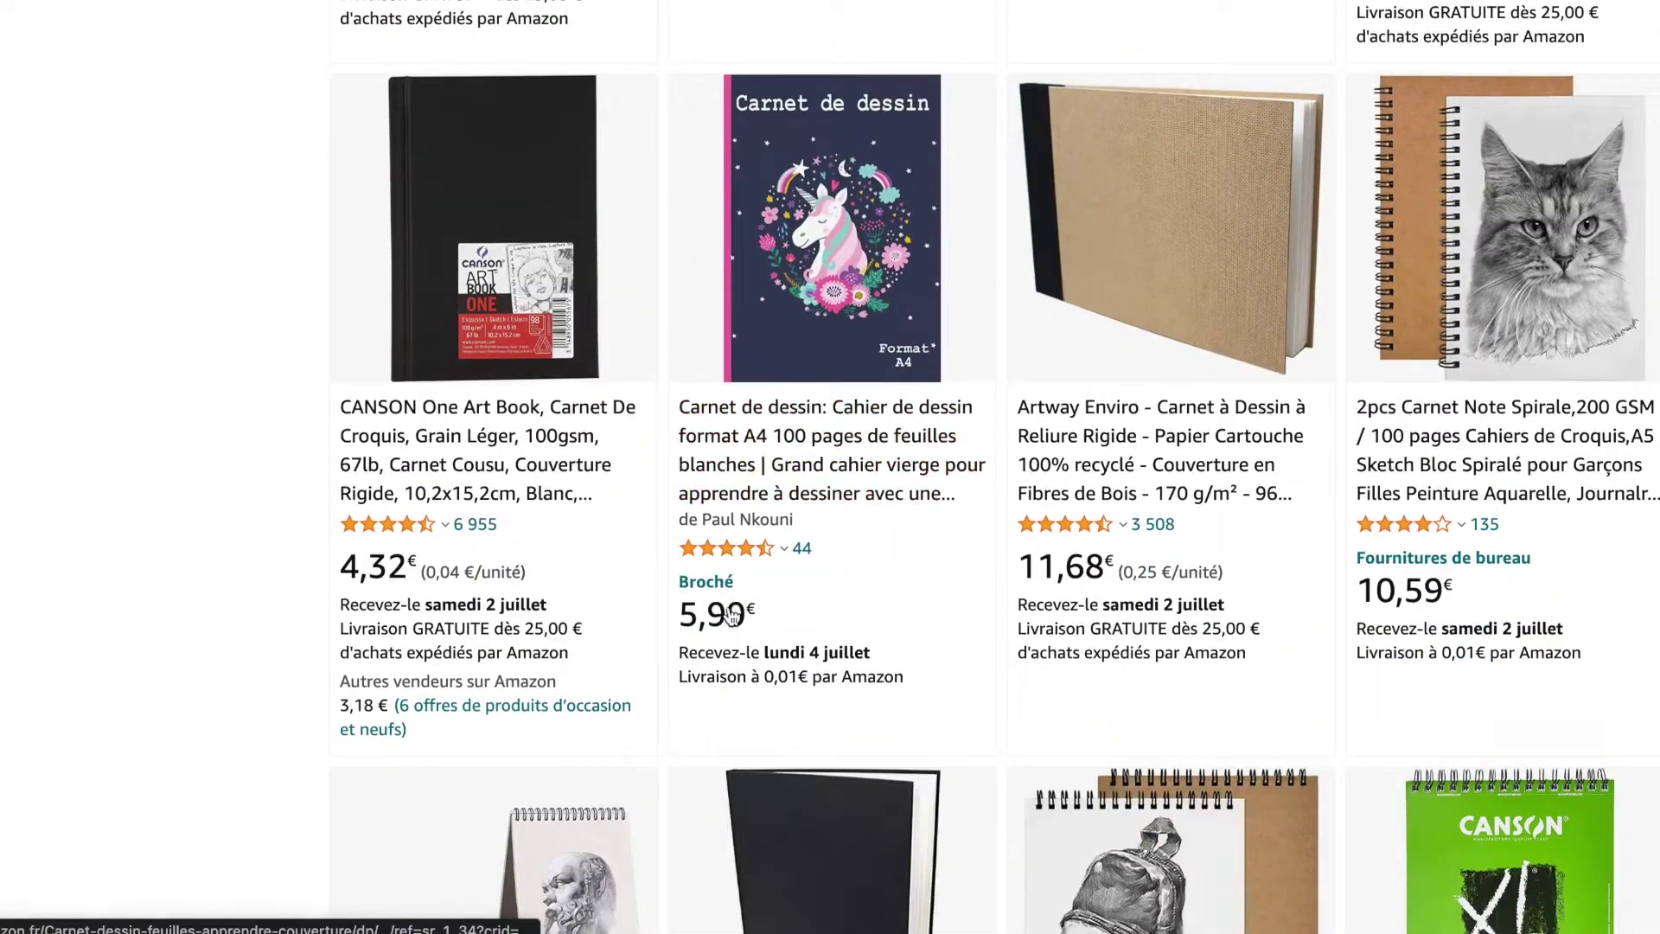
right_click(854, 449)
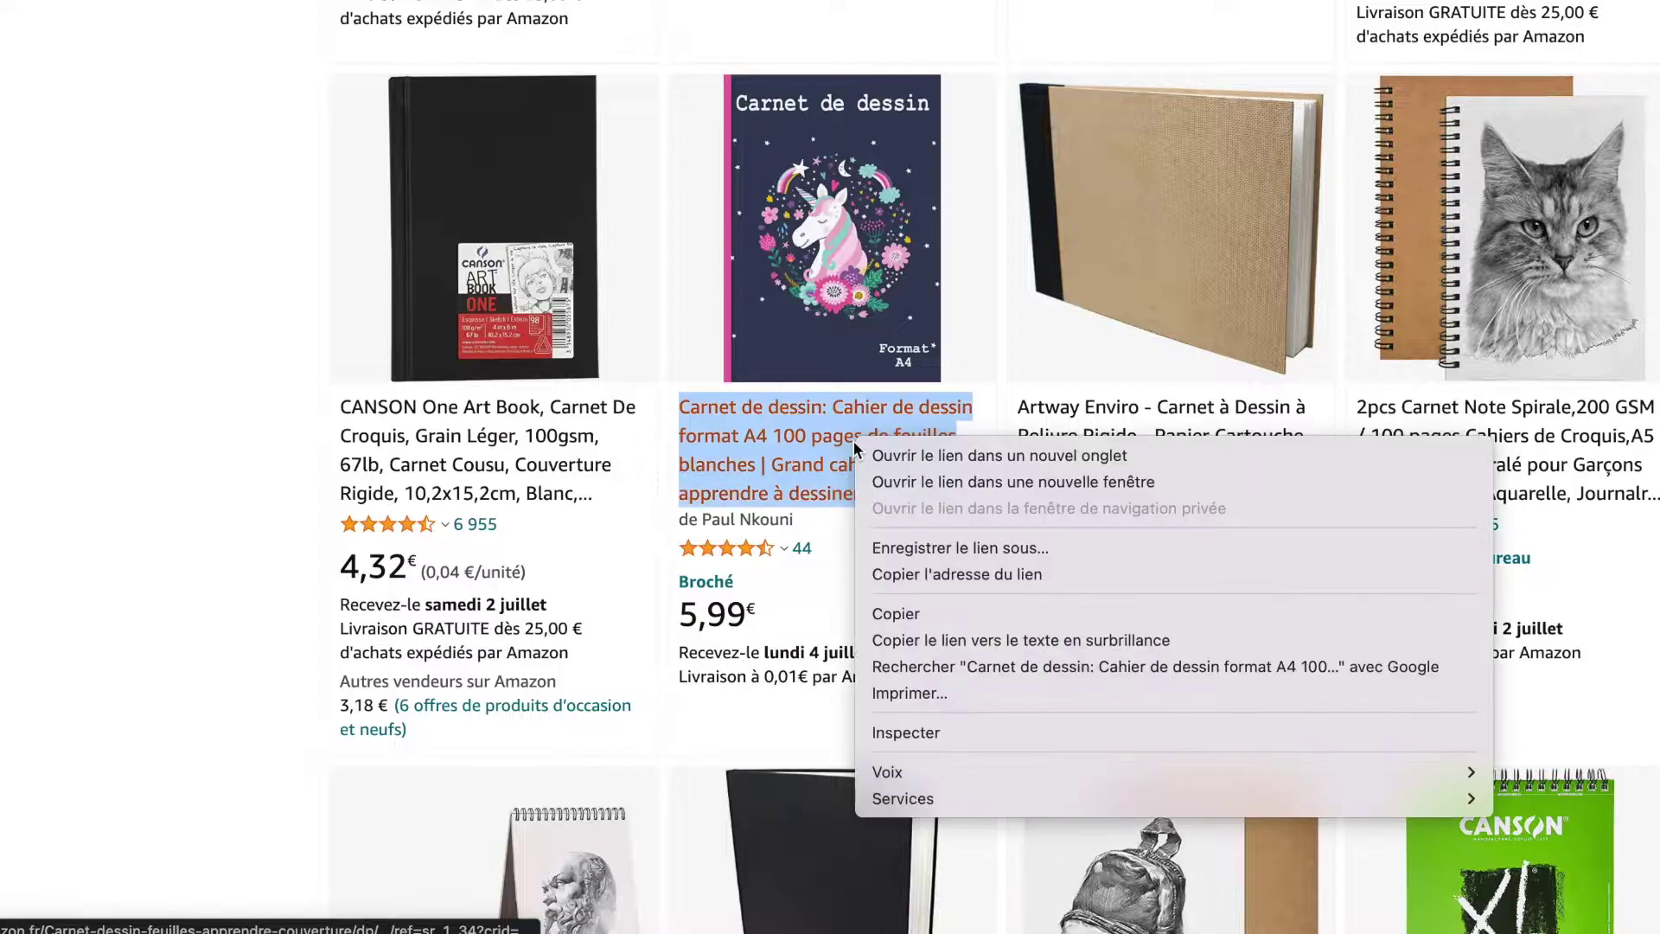
left_click(891, 456)
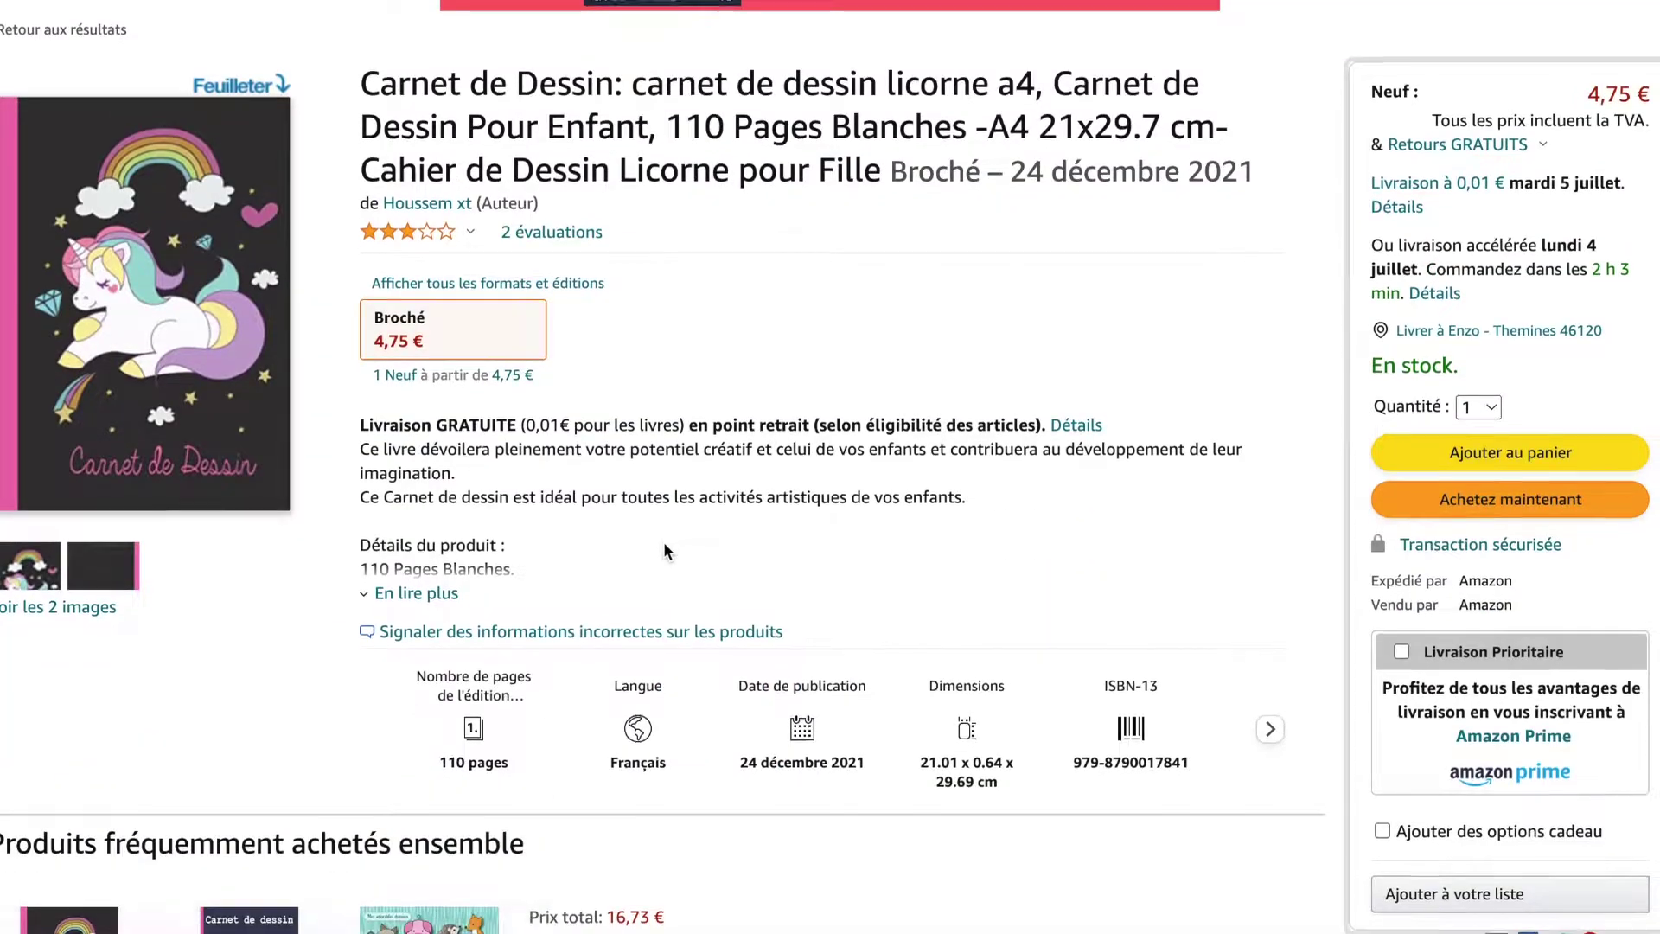
Examine the product pages of both unicorn sketchbooks for their page count, dimensions and format.
scroll(665, 550, "down", 1)
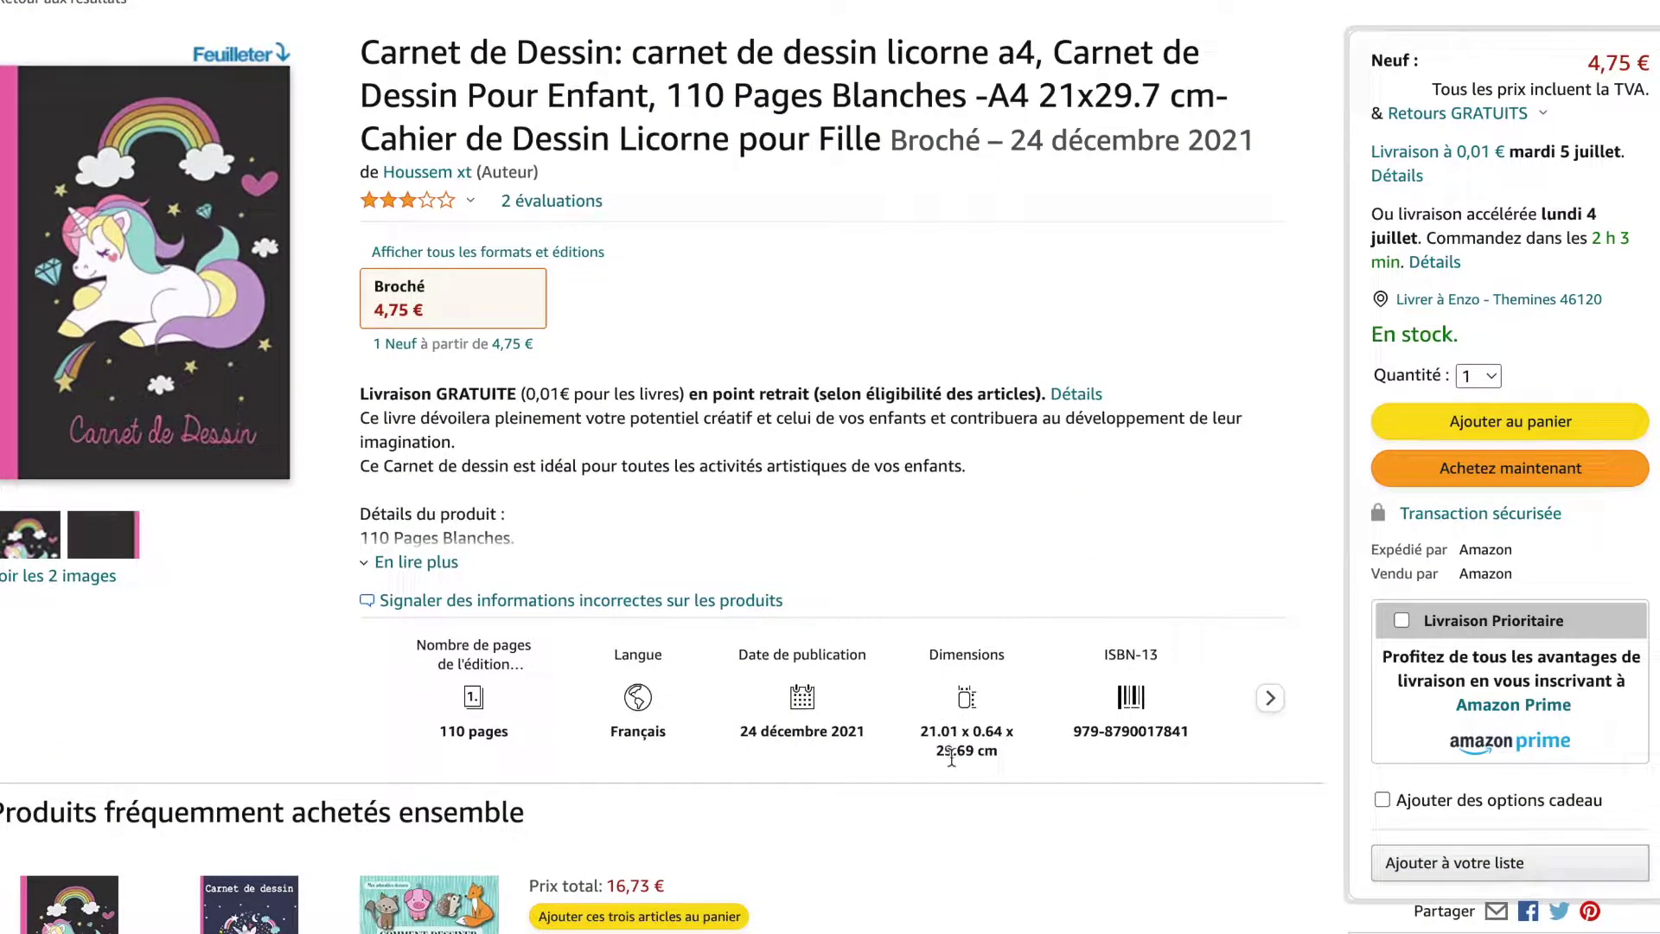
scroll(923, 740, "up", 1)
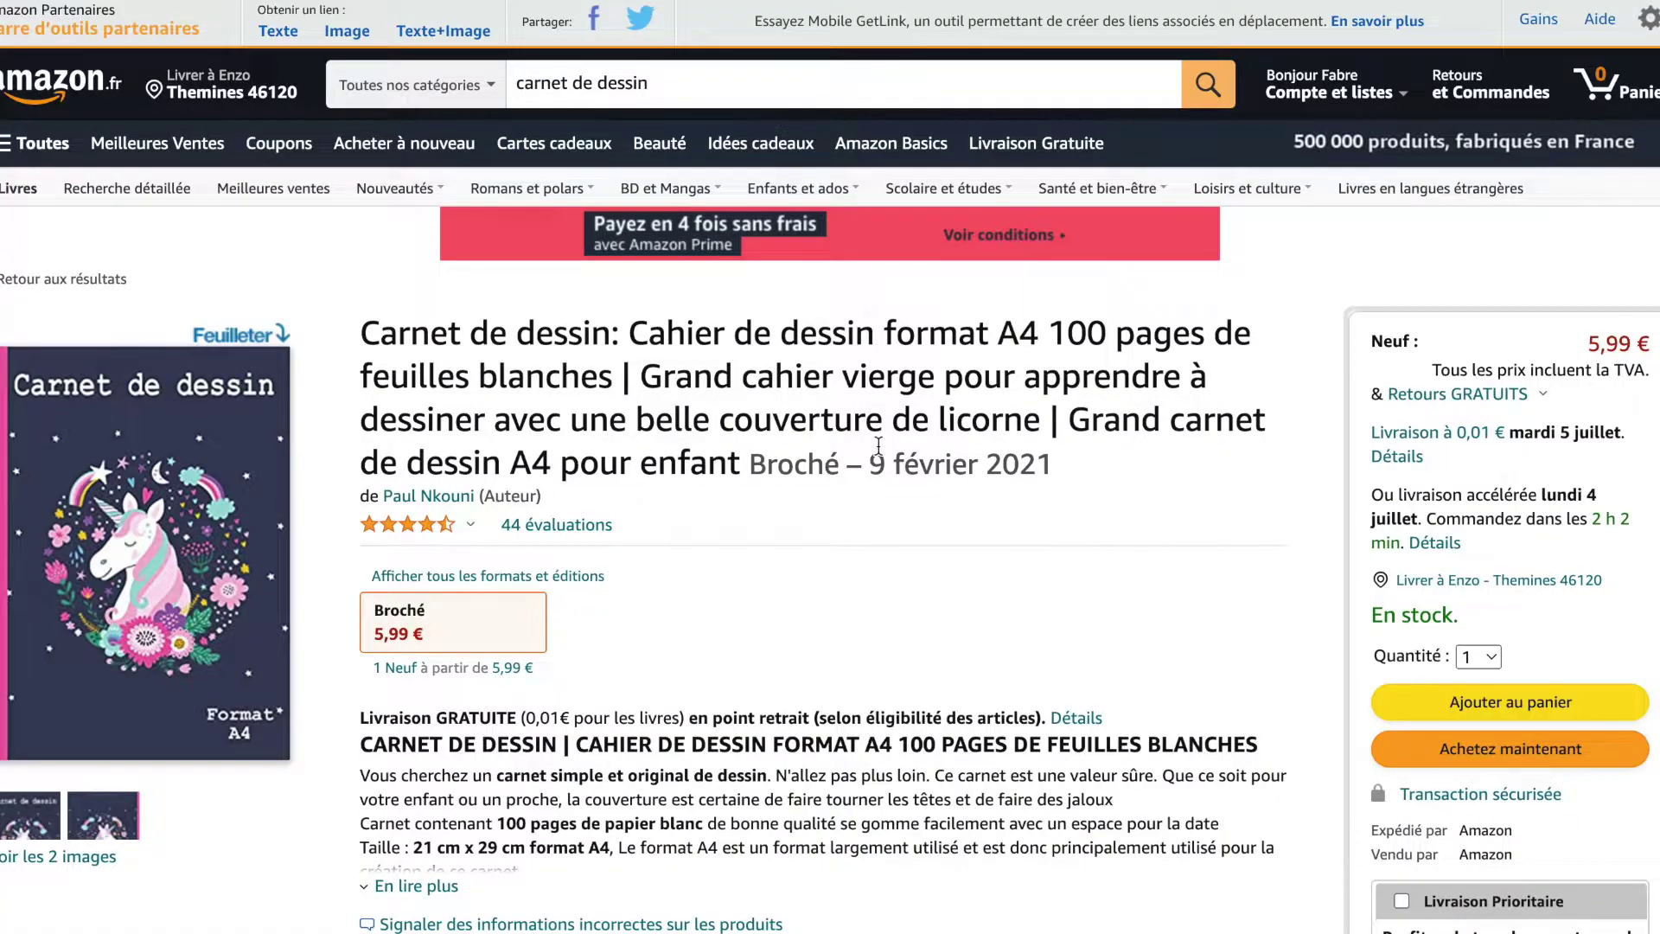
scroll(879, 444, "up", 1)
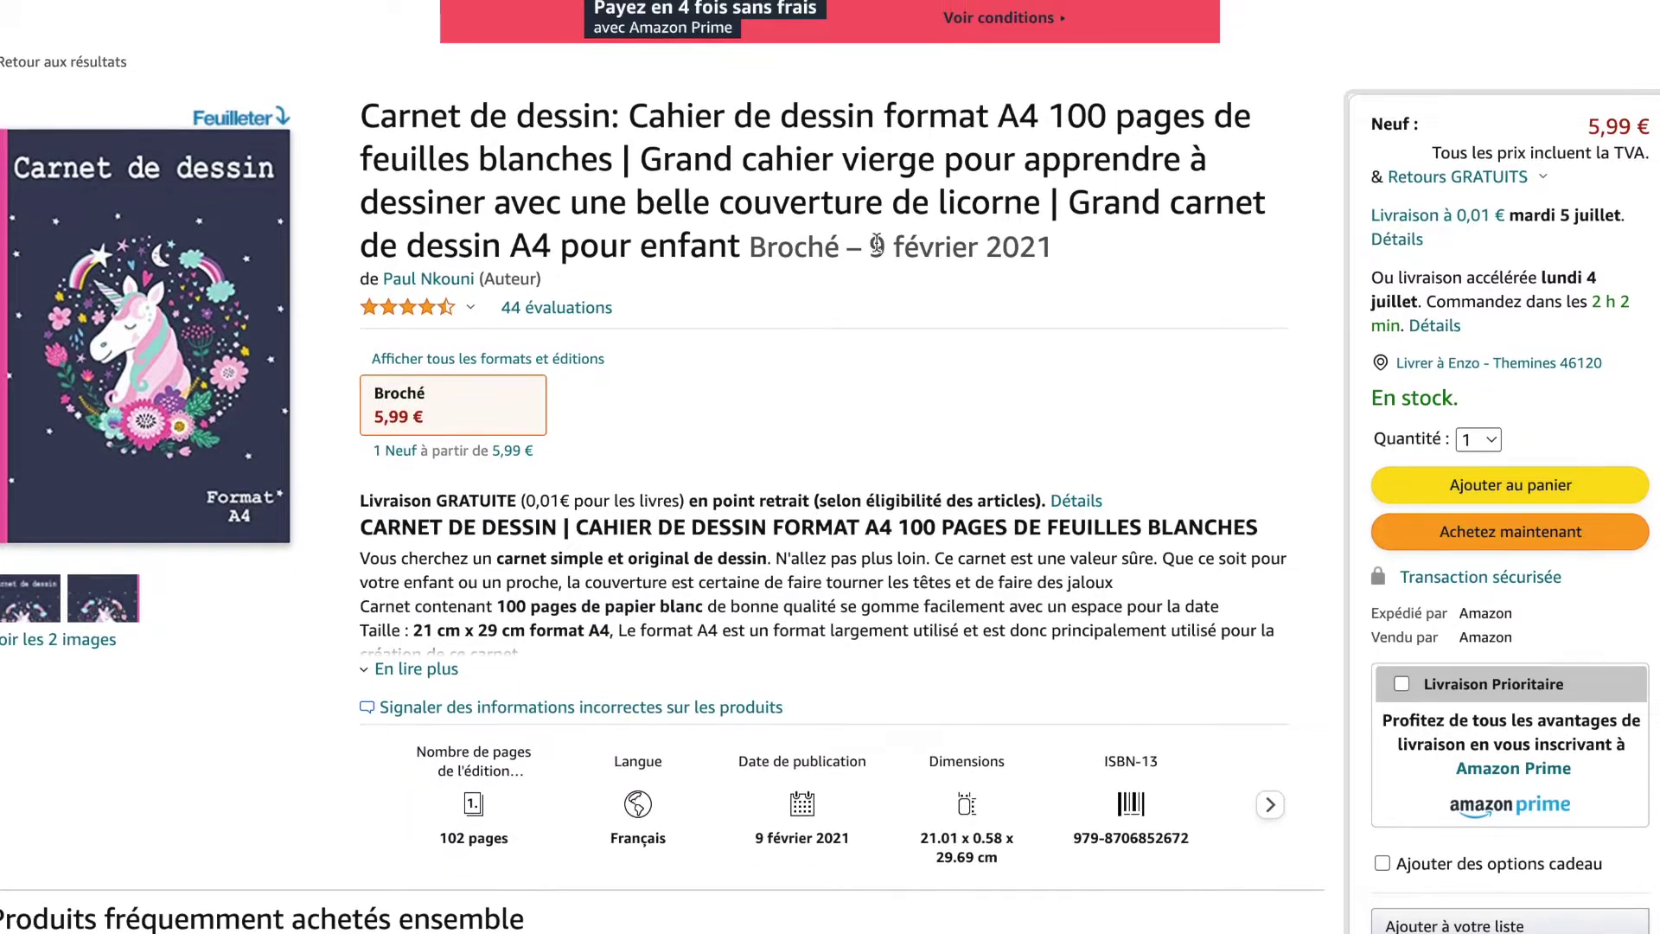
Look up "format a4 en po" on Google in a new page to find the A4 size in inches.
key("ctrl+shift+n")
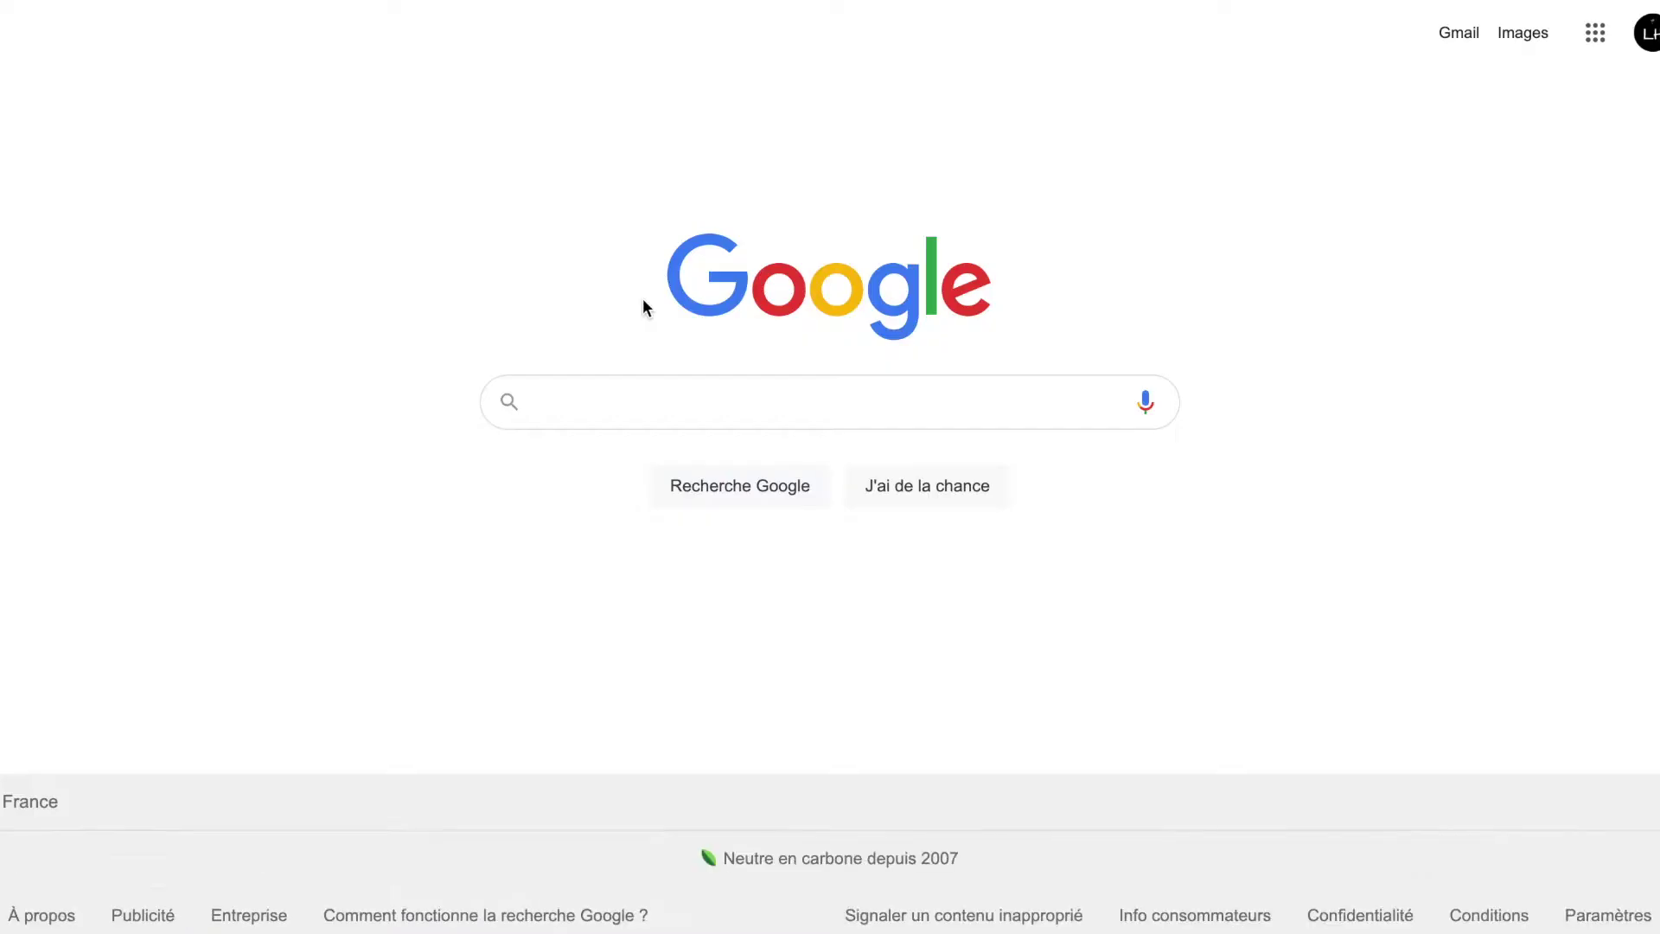
left_click(638, 397)
type("for")
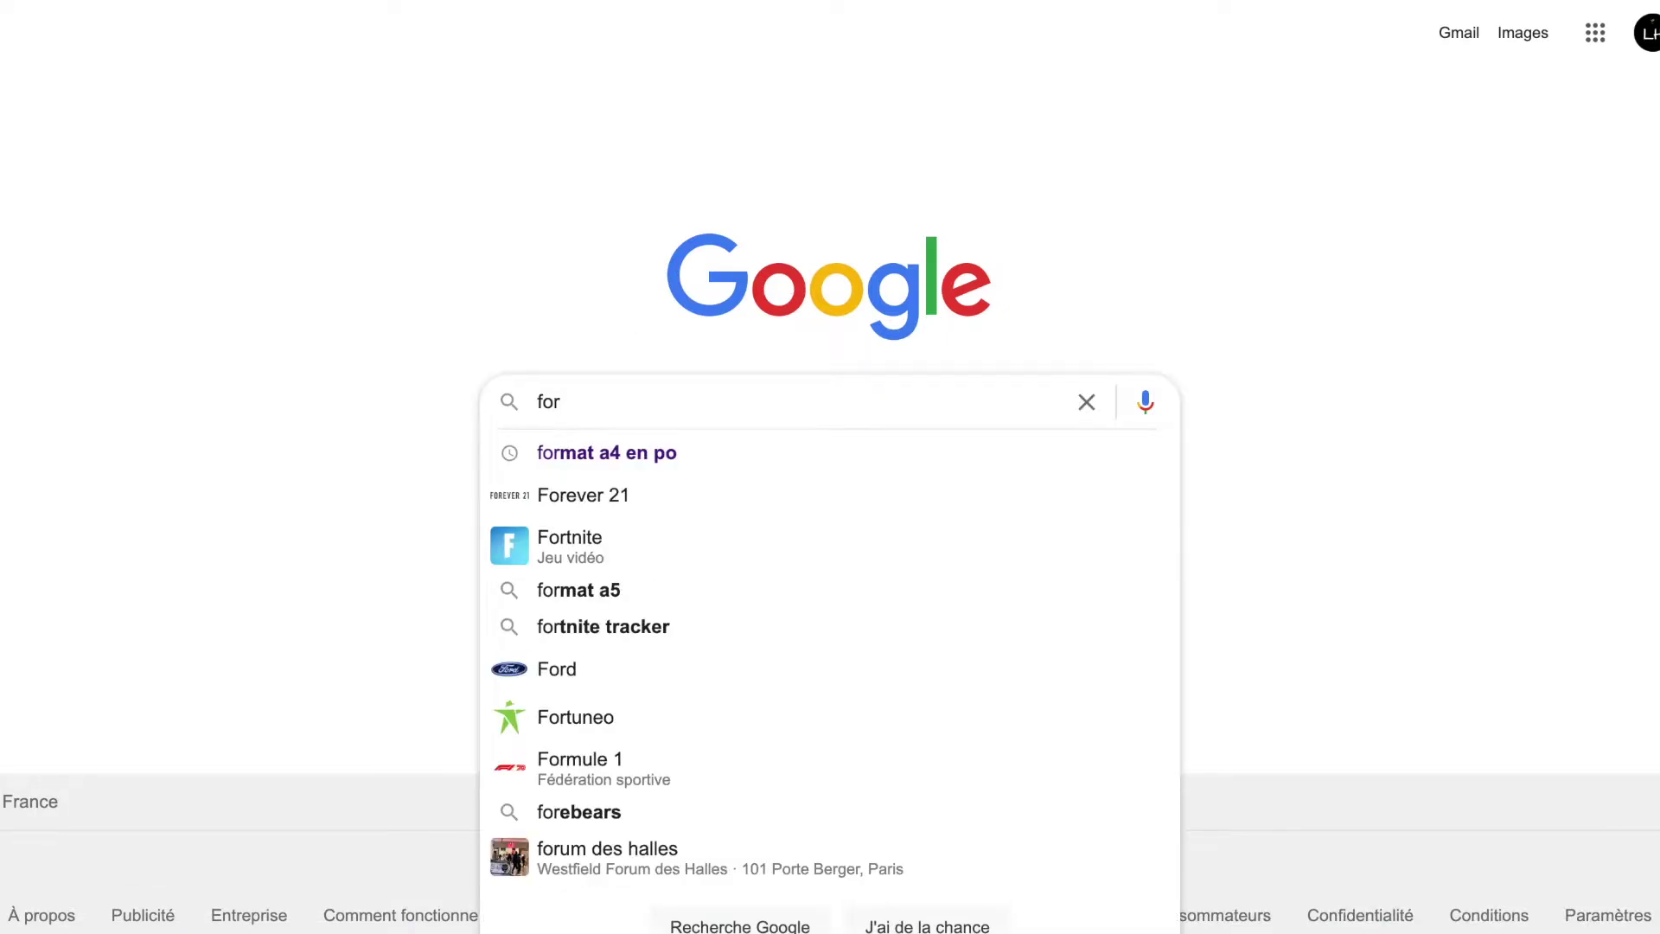
left_click(634, 461)
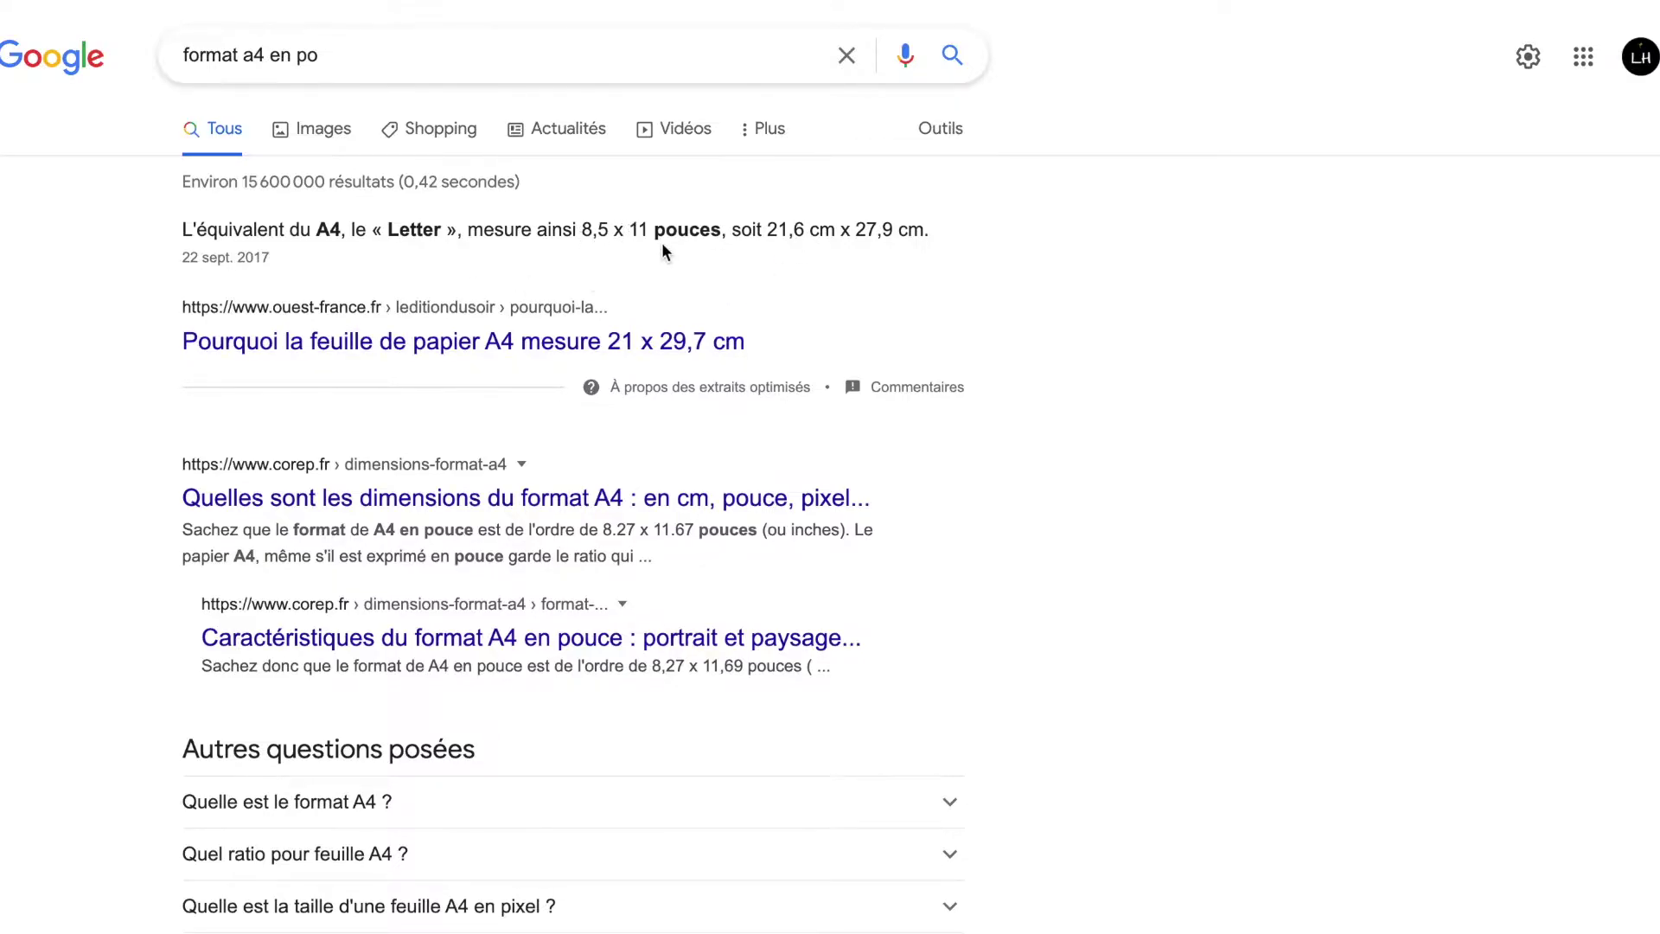
Search Google for "calculateur de dimensions broché amazon" and open the KDP cover dimensions calculator.
double_click(380, 53)
triple_click(380, 53)
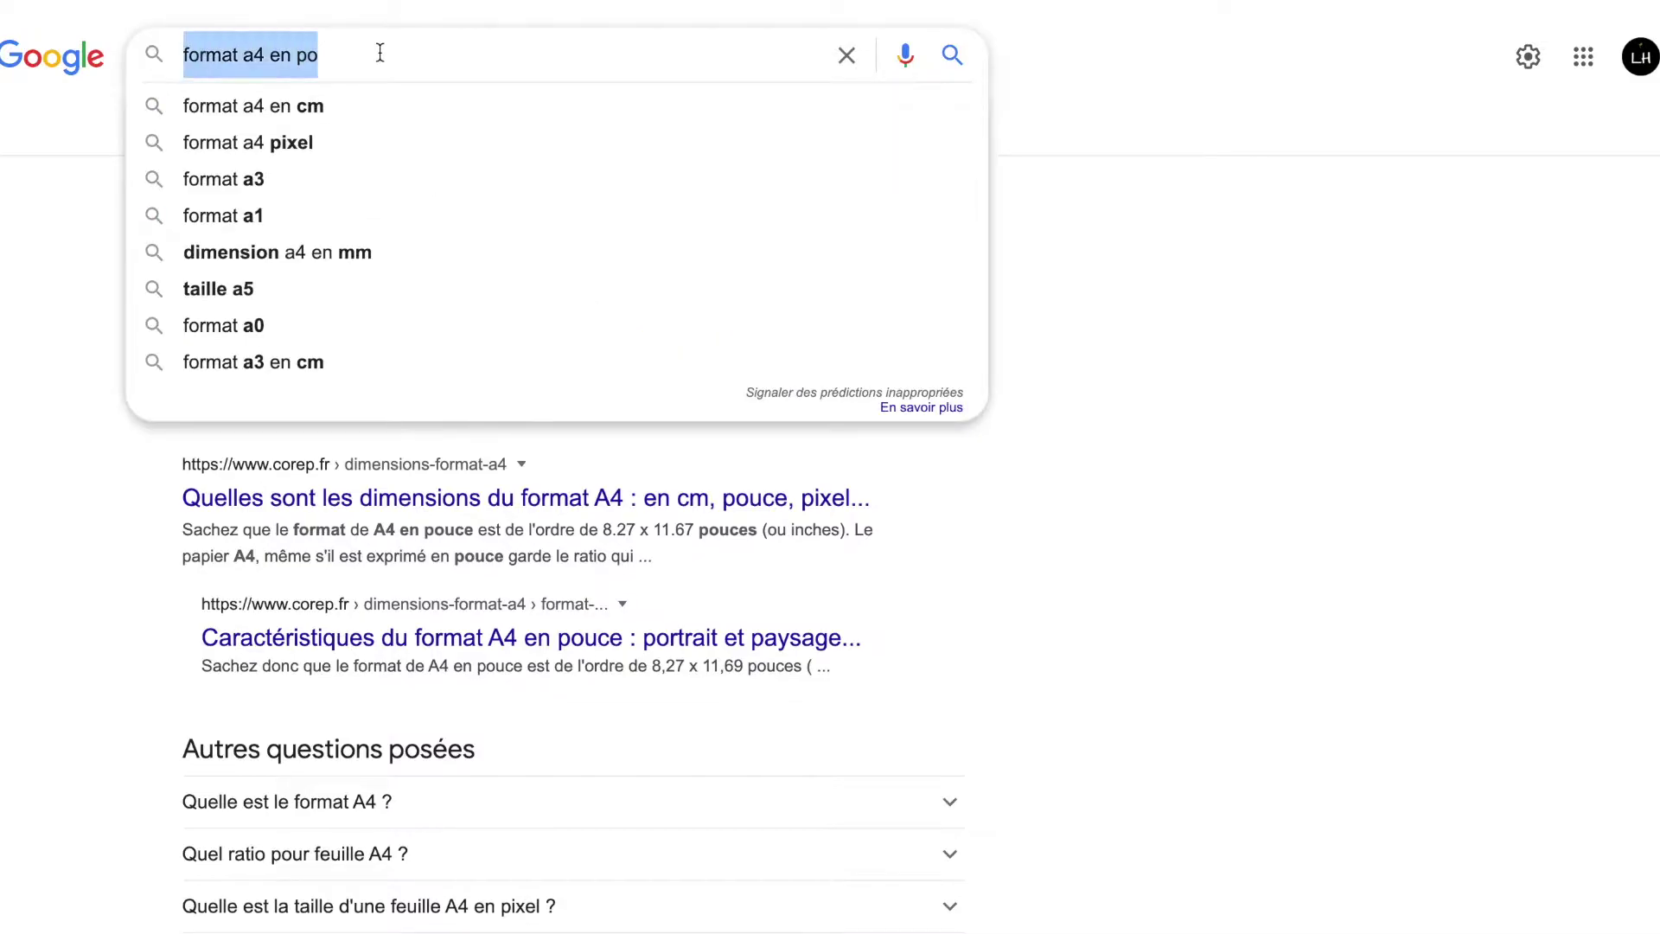
type("ca")
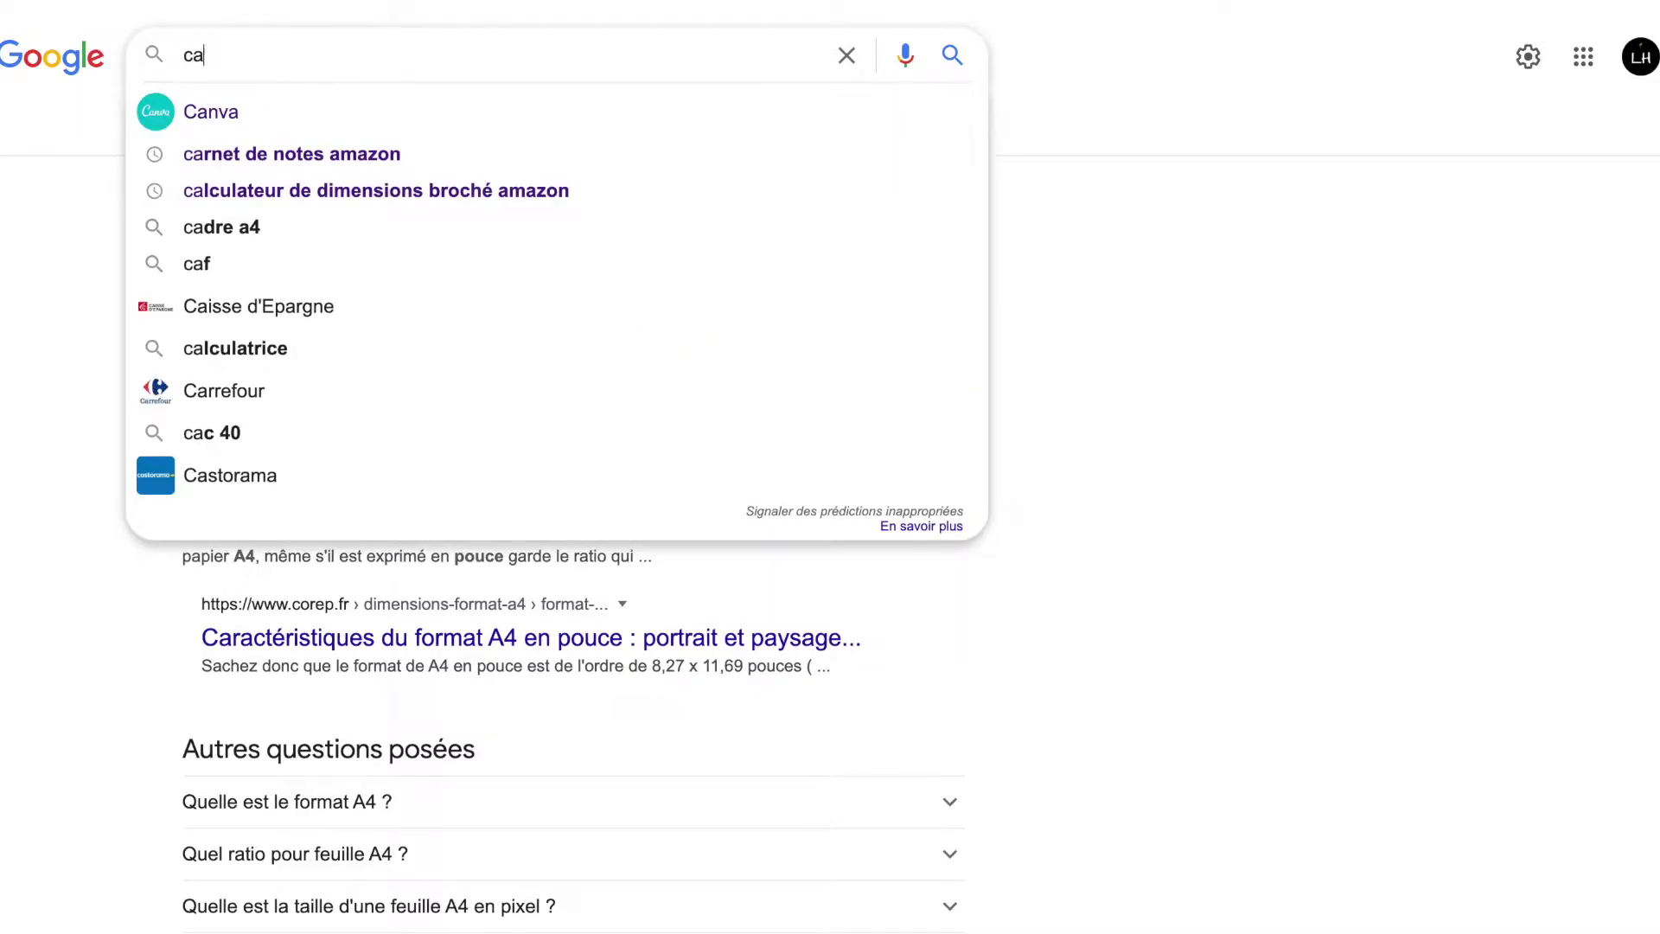
left_click(351, 191)
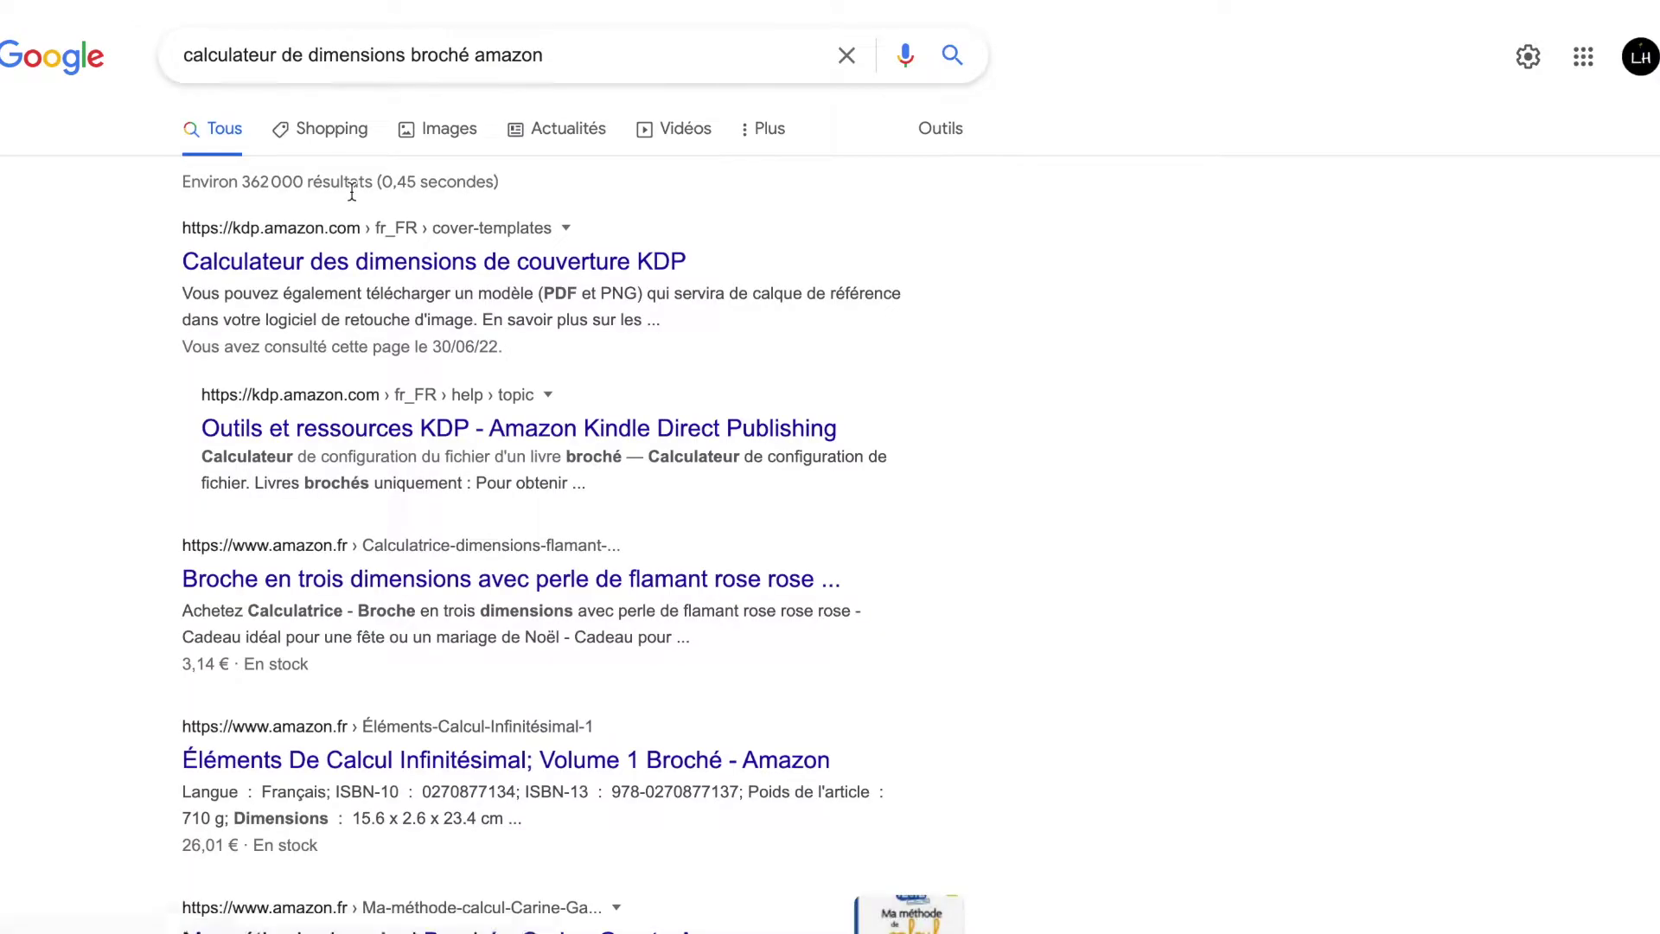
left_click(377, 269)
Set the book's binding type to Livre broché and its interior content type to Noir et blanc.
scroll(794, 300, "down", 3)
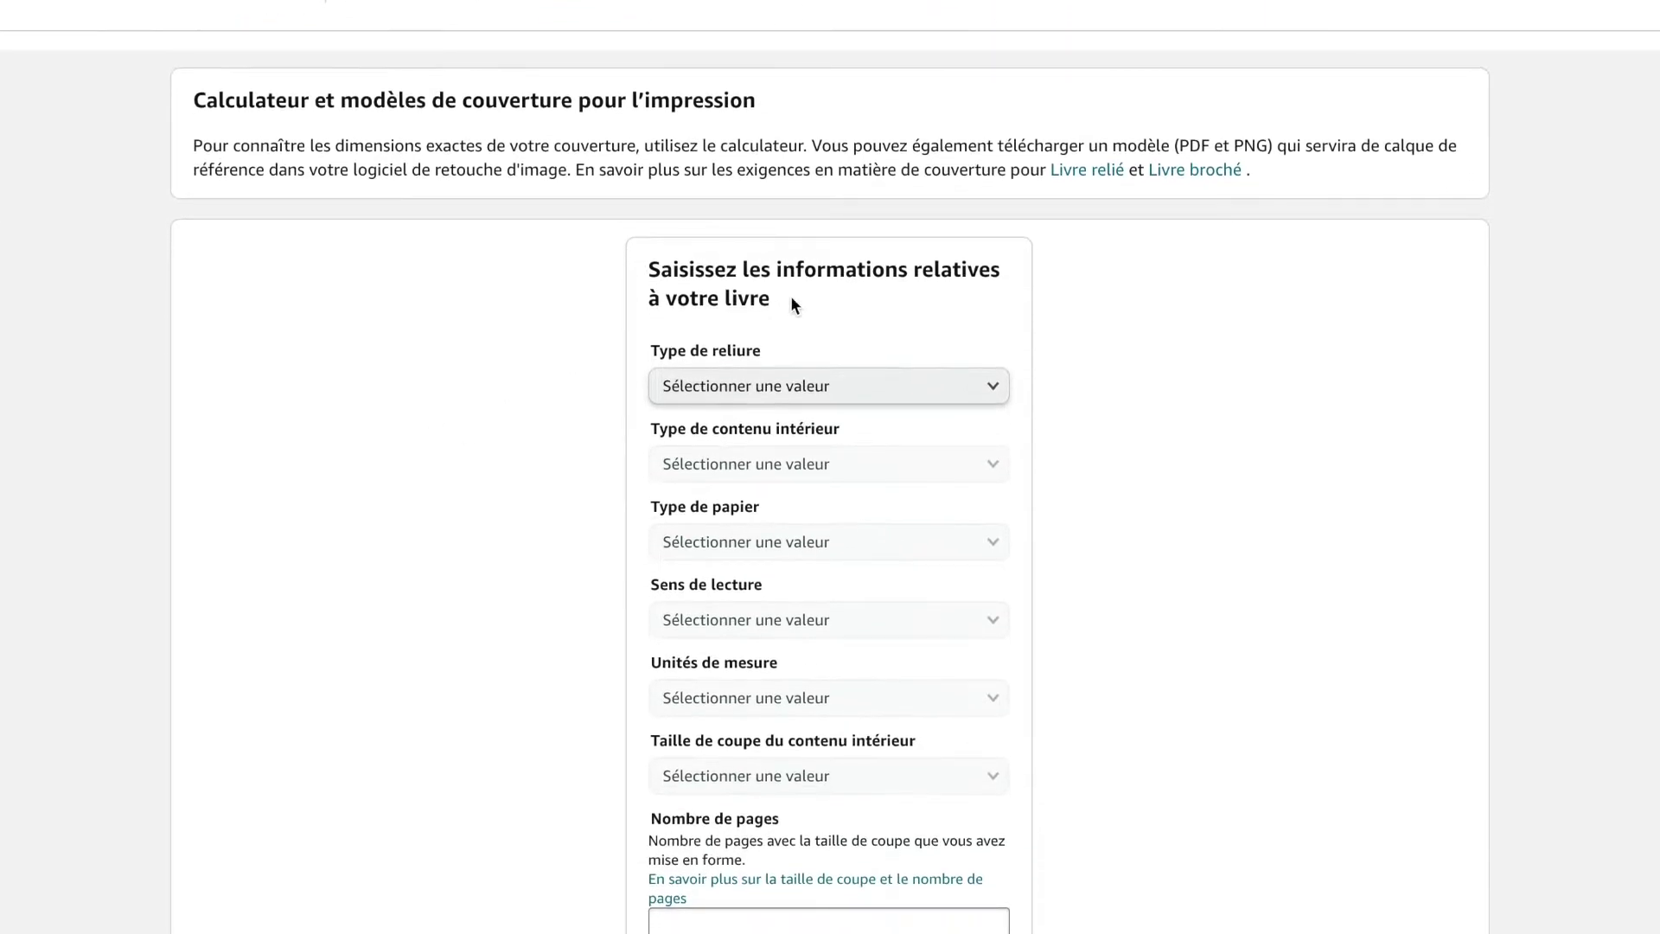
left_click(813, 388)
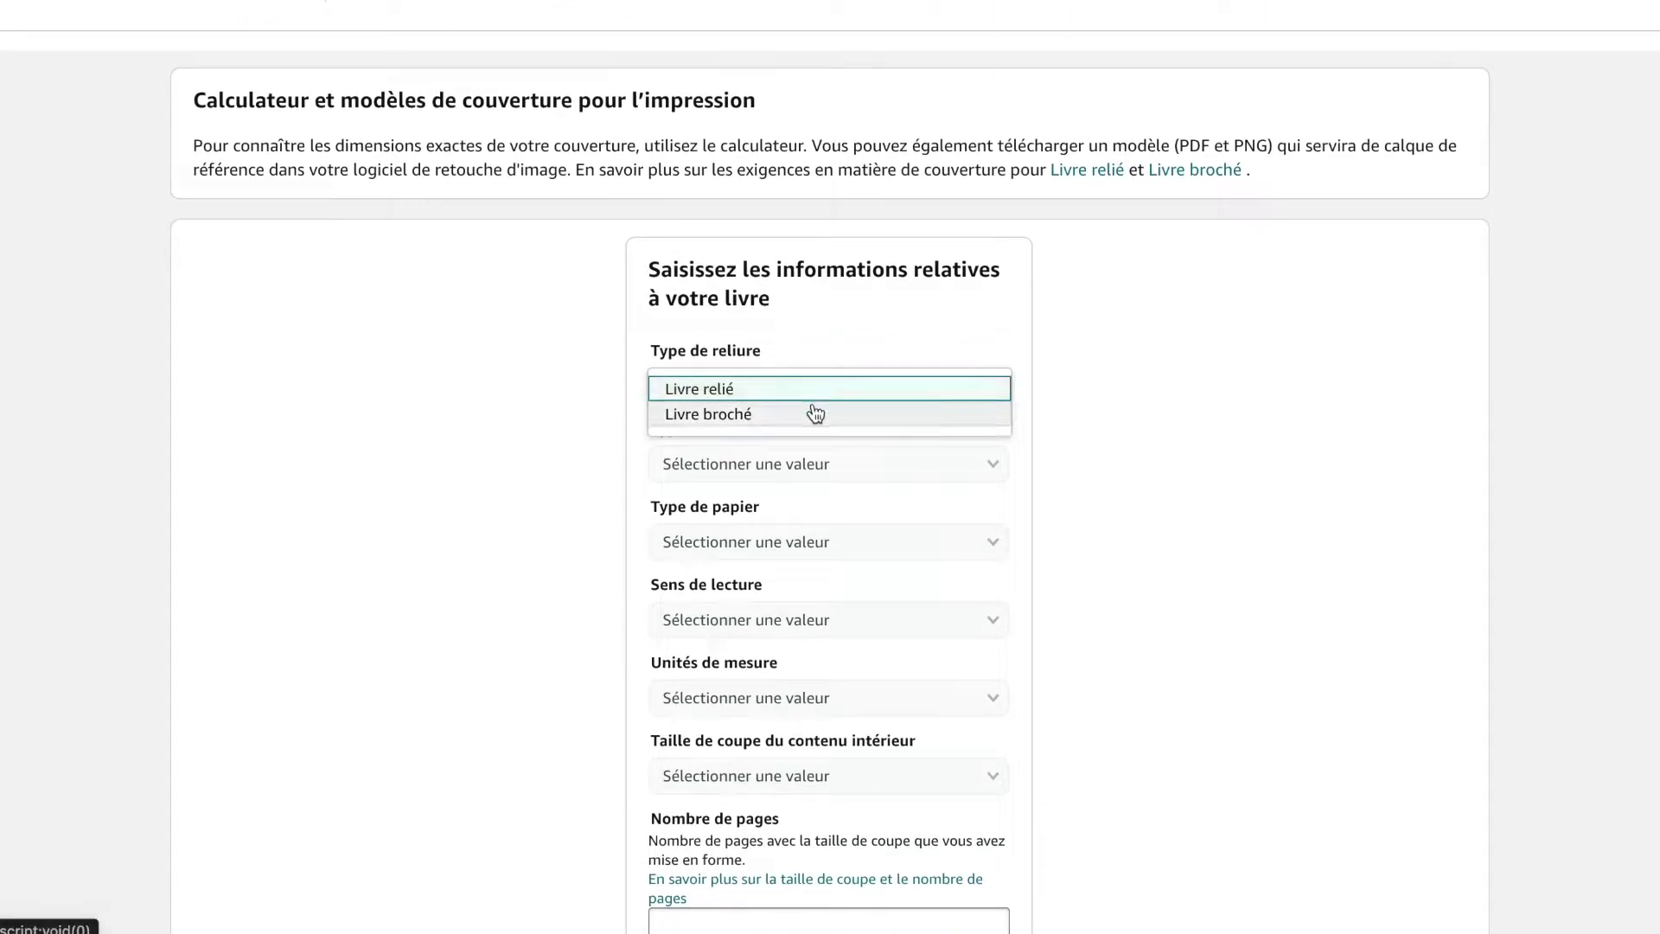
left_click(814, 413)
scroll(830, 346, "down", 2)
left_click(826, 298)
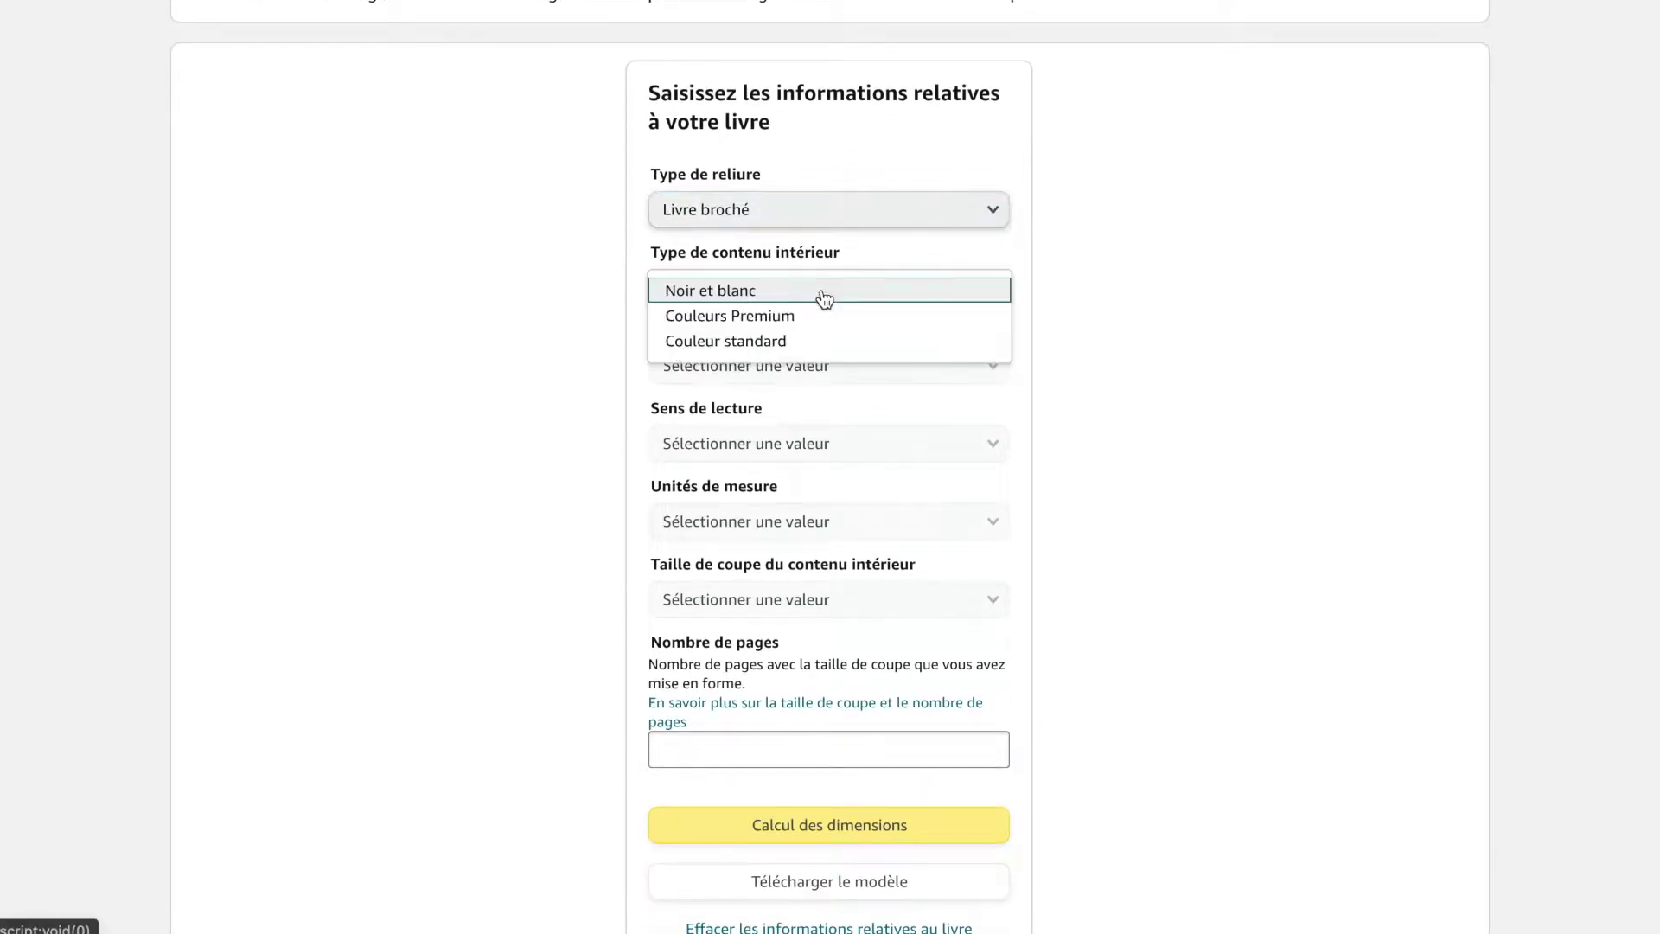
left_click(823, 301)
Set the paper type to Papier blanc and the reading direction to De gauche à droite.
left_click(815, 381)
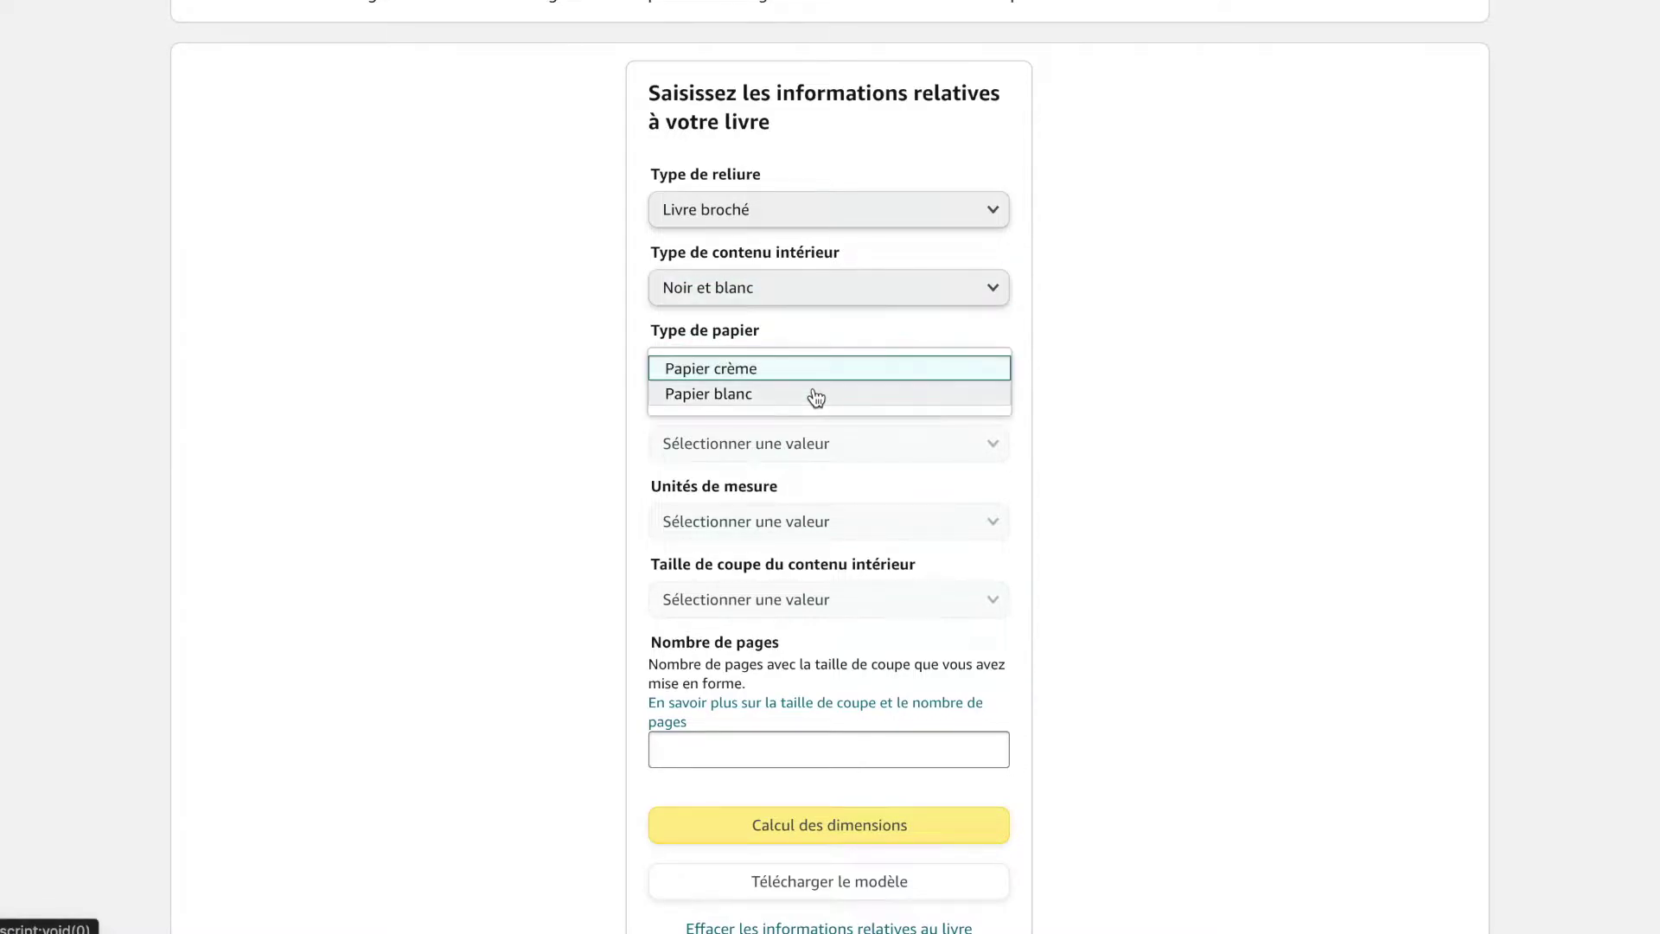
left_click(816, 395)
left_click(814, 458)
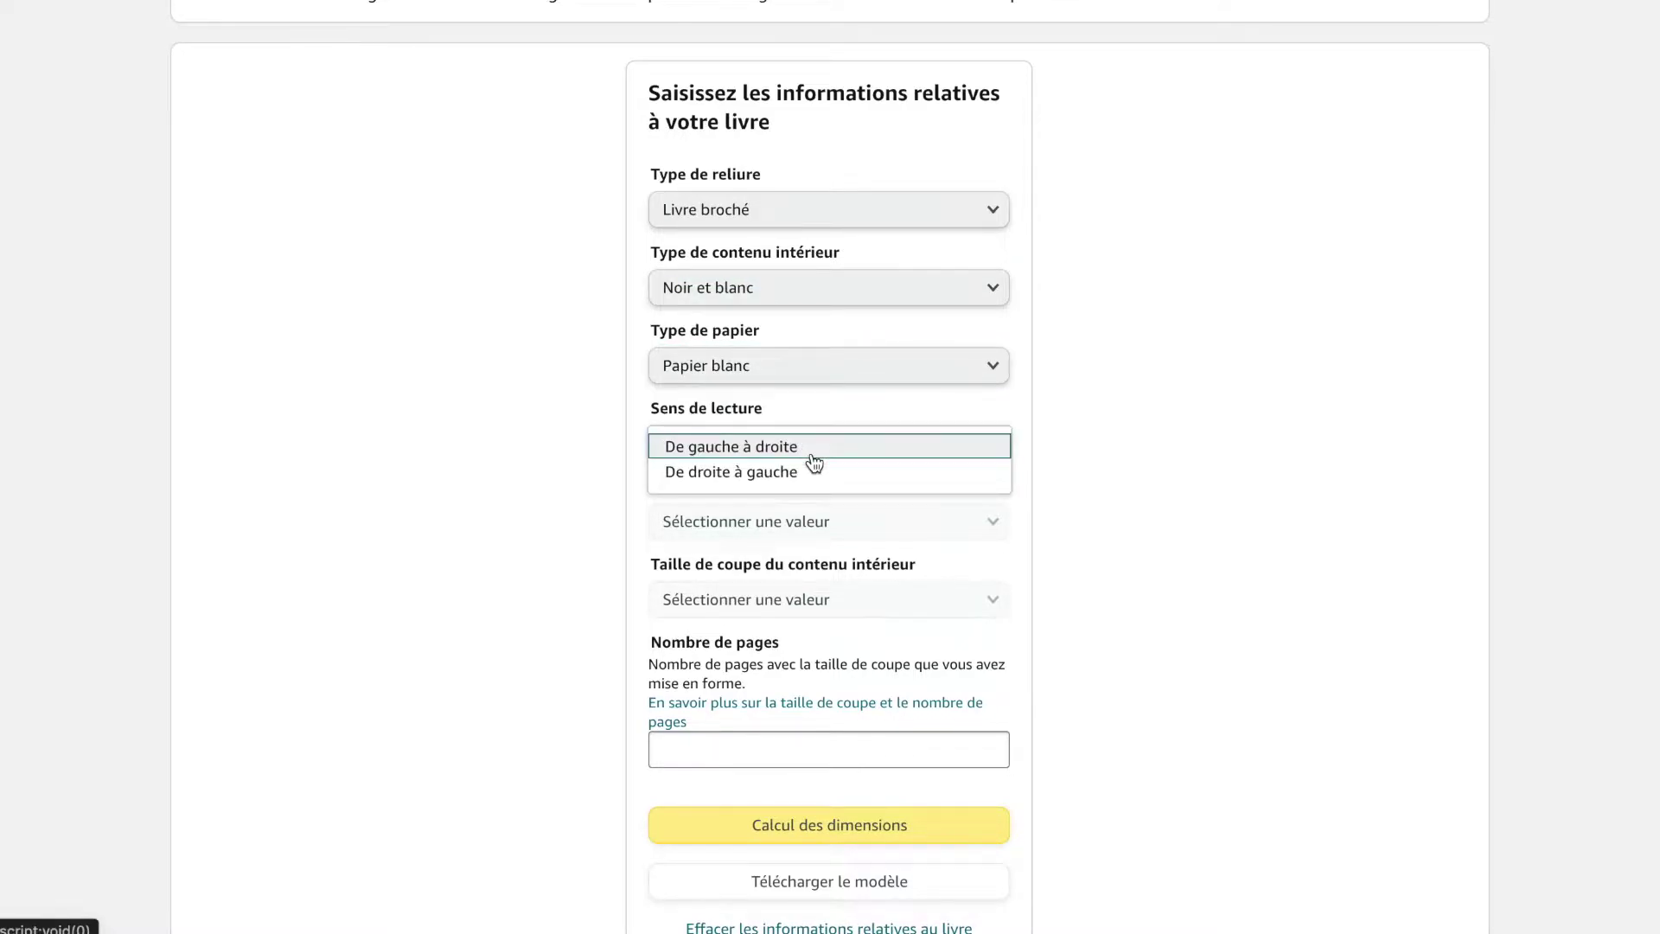
left_click(813, 450)
Set the measurement units to Pouces and the interior trim size to 8,5 x 11 po.
scroll(808, 582, "down", 2)
left_click(839, 396)
left_click(832, 387)
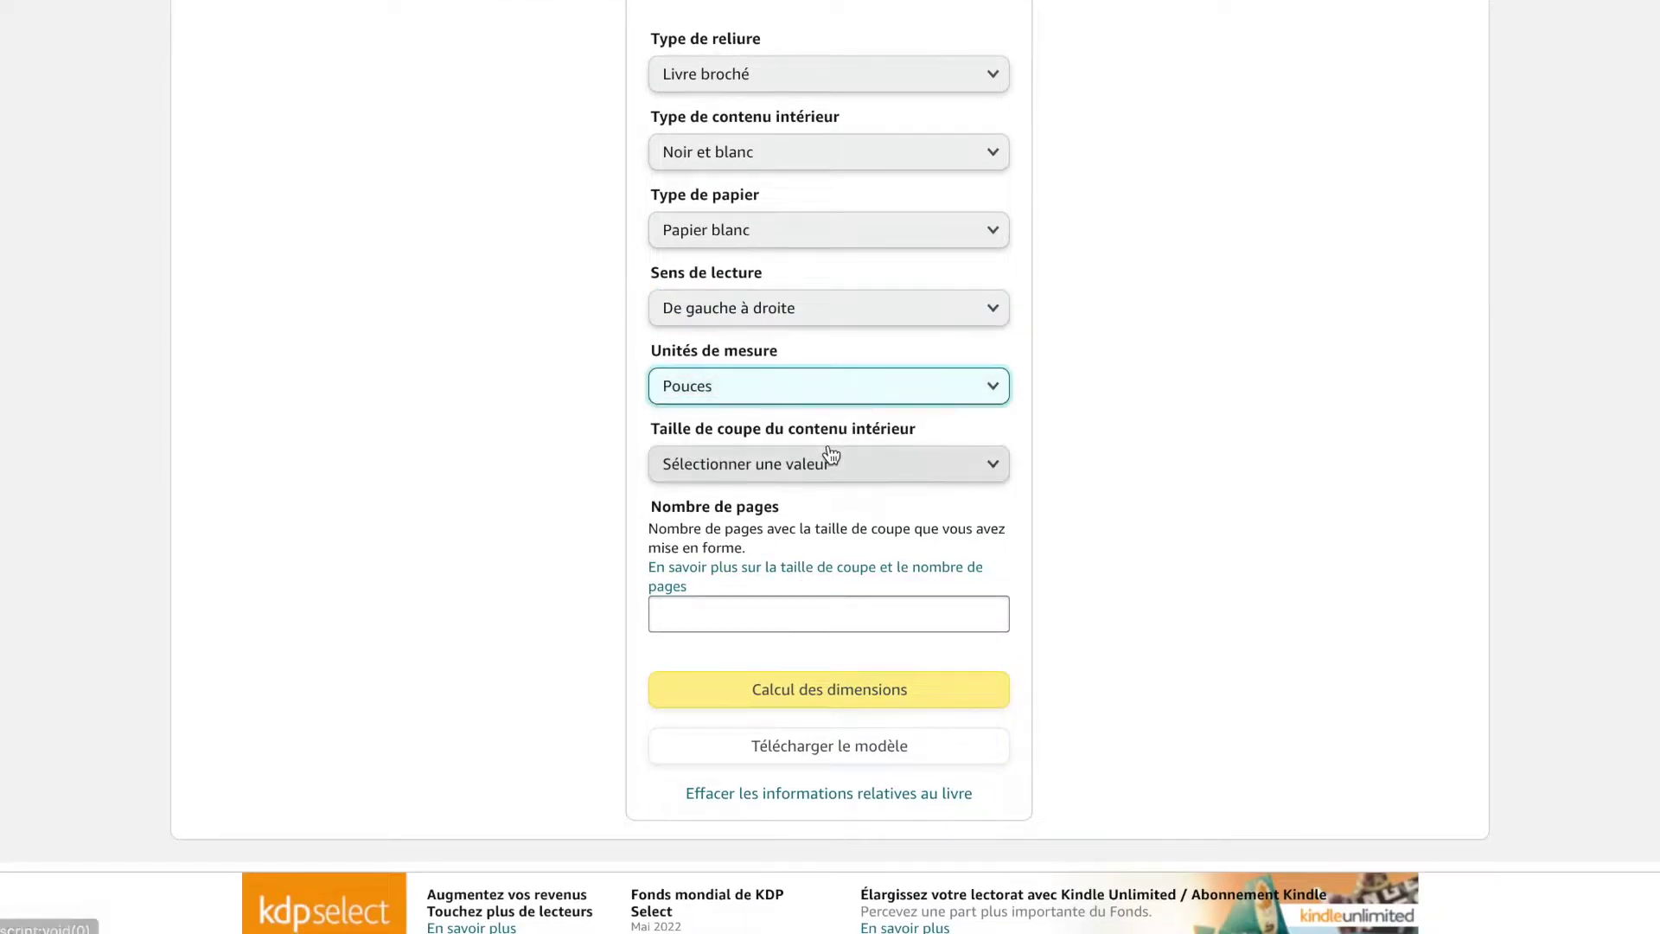
left_click(830, 458)
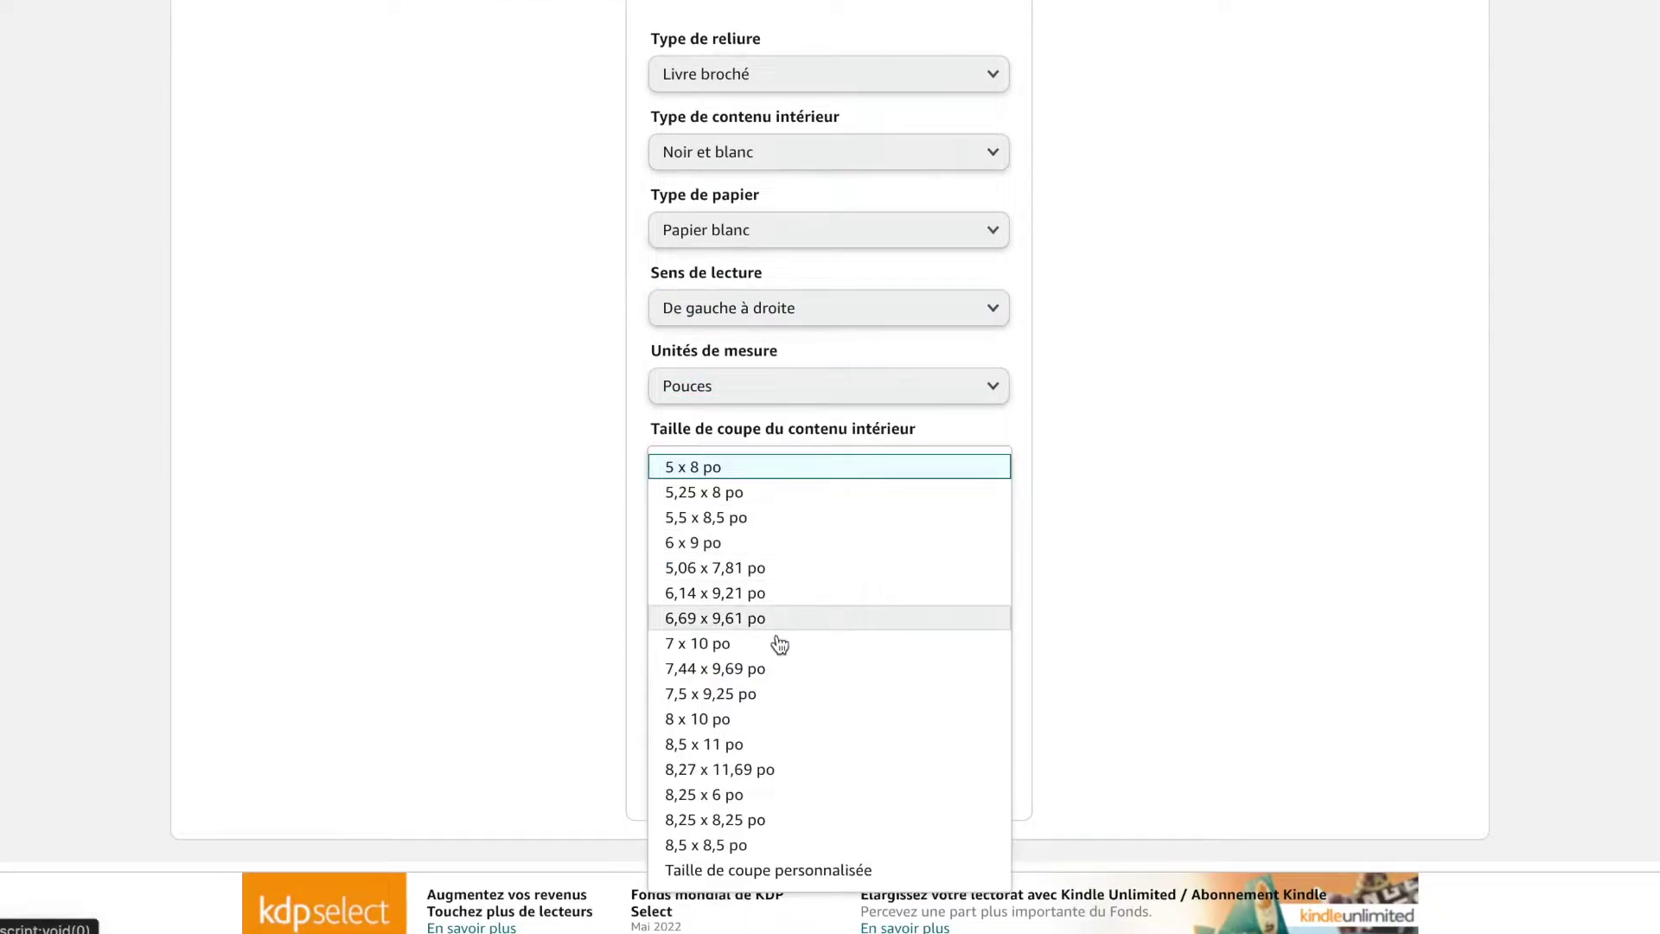
left_click(754, 745)
Set the page count to 100 and calculate the cover dimensions.
left_click(787, 618)
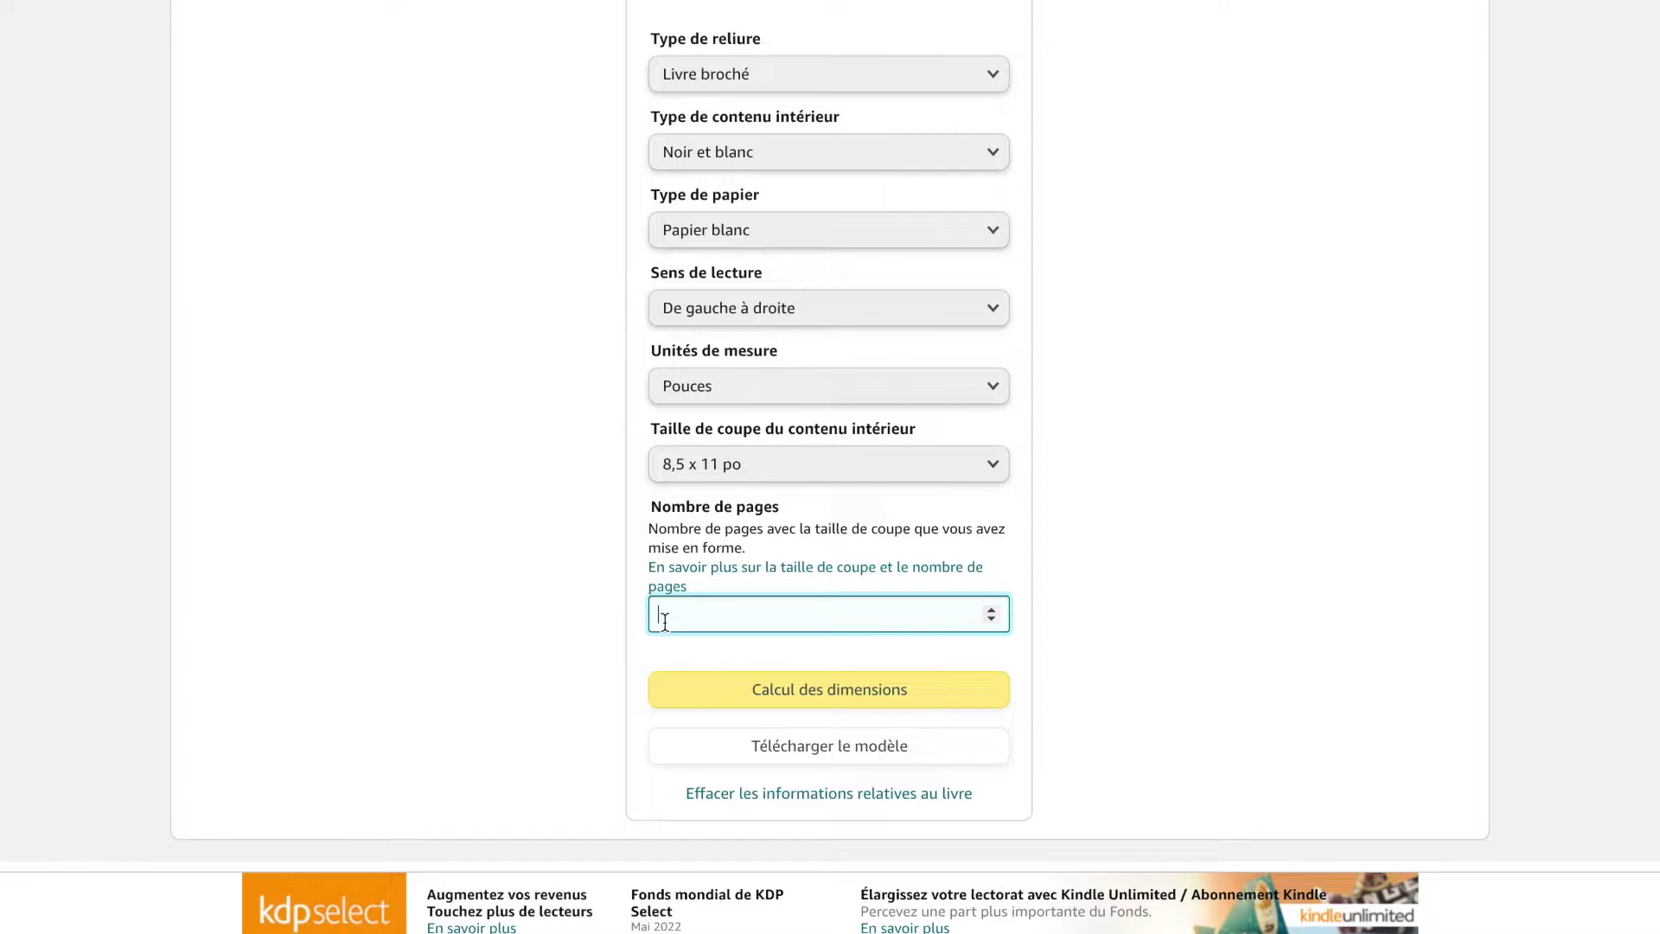
type("100")
left_click(1346, 598)
left_click(790, 689)
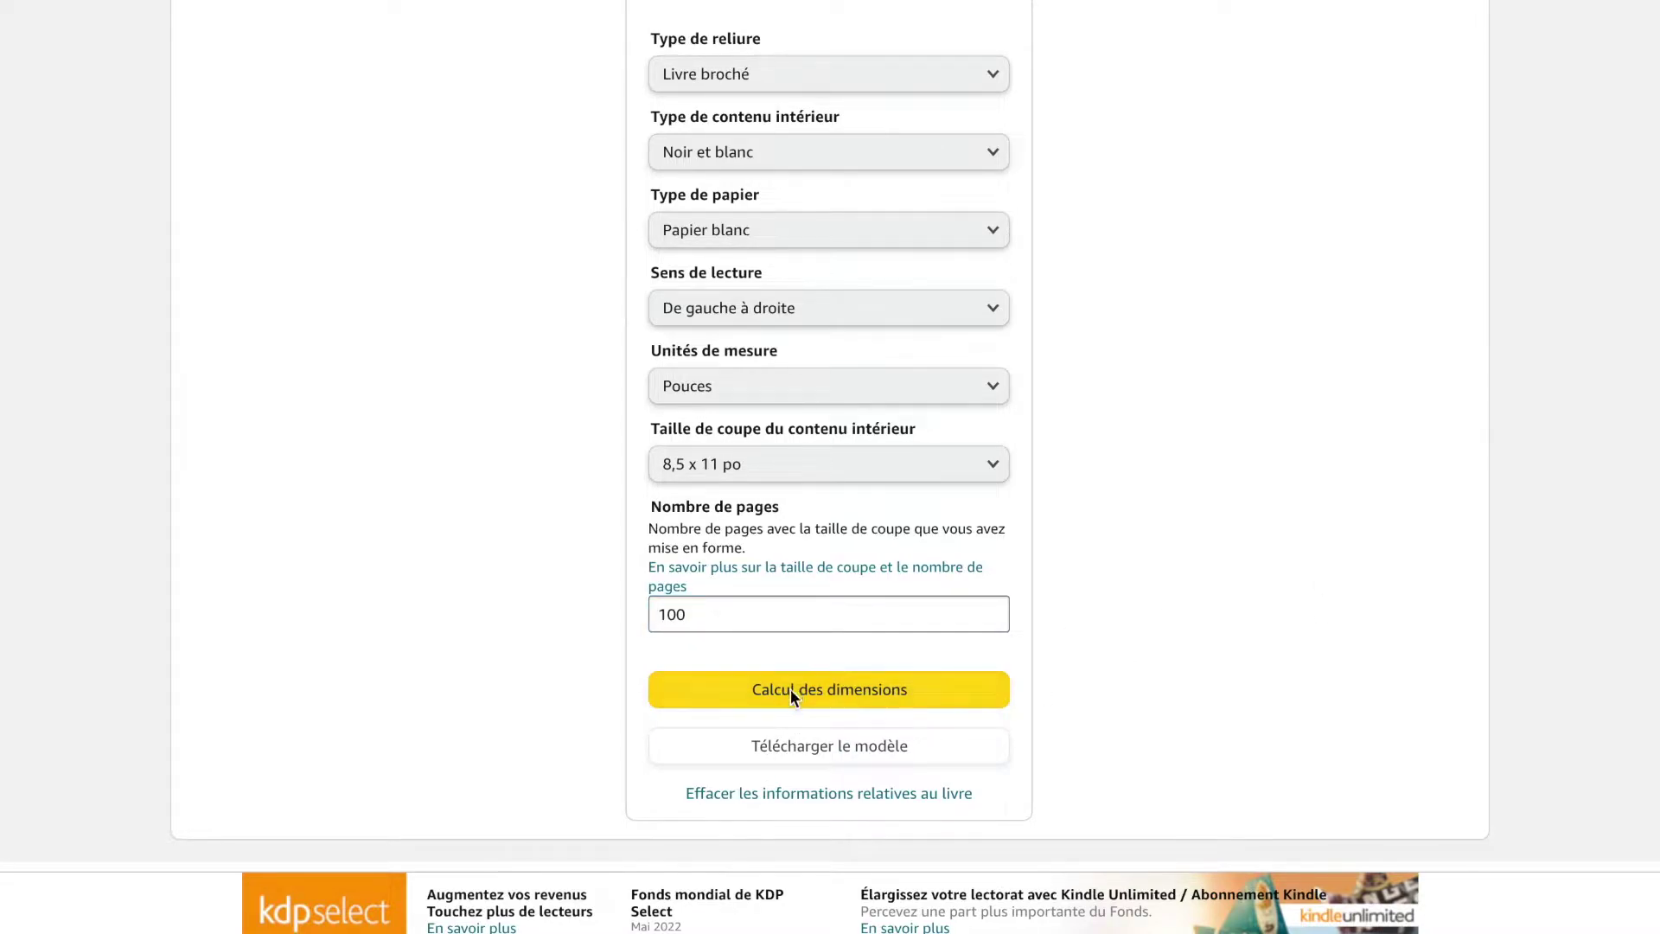
scroll(791, 689, "up", 2)
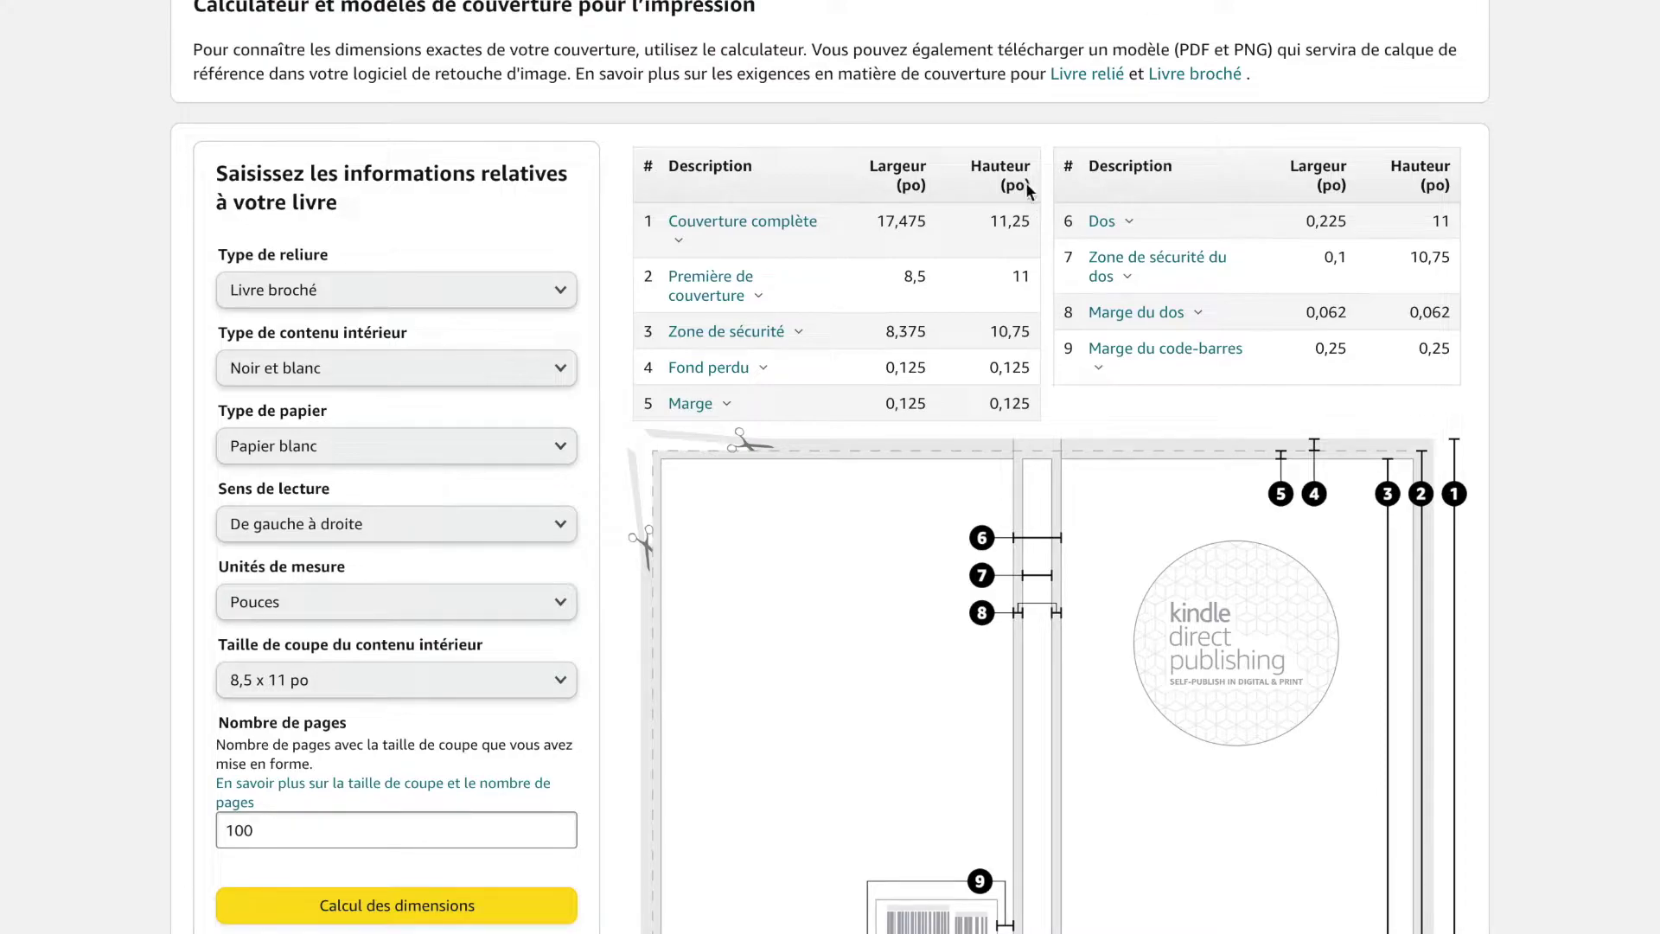
Search Google for Canva in a new browser window and open the Canva home page.
key("ctrl+shift+n")
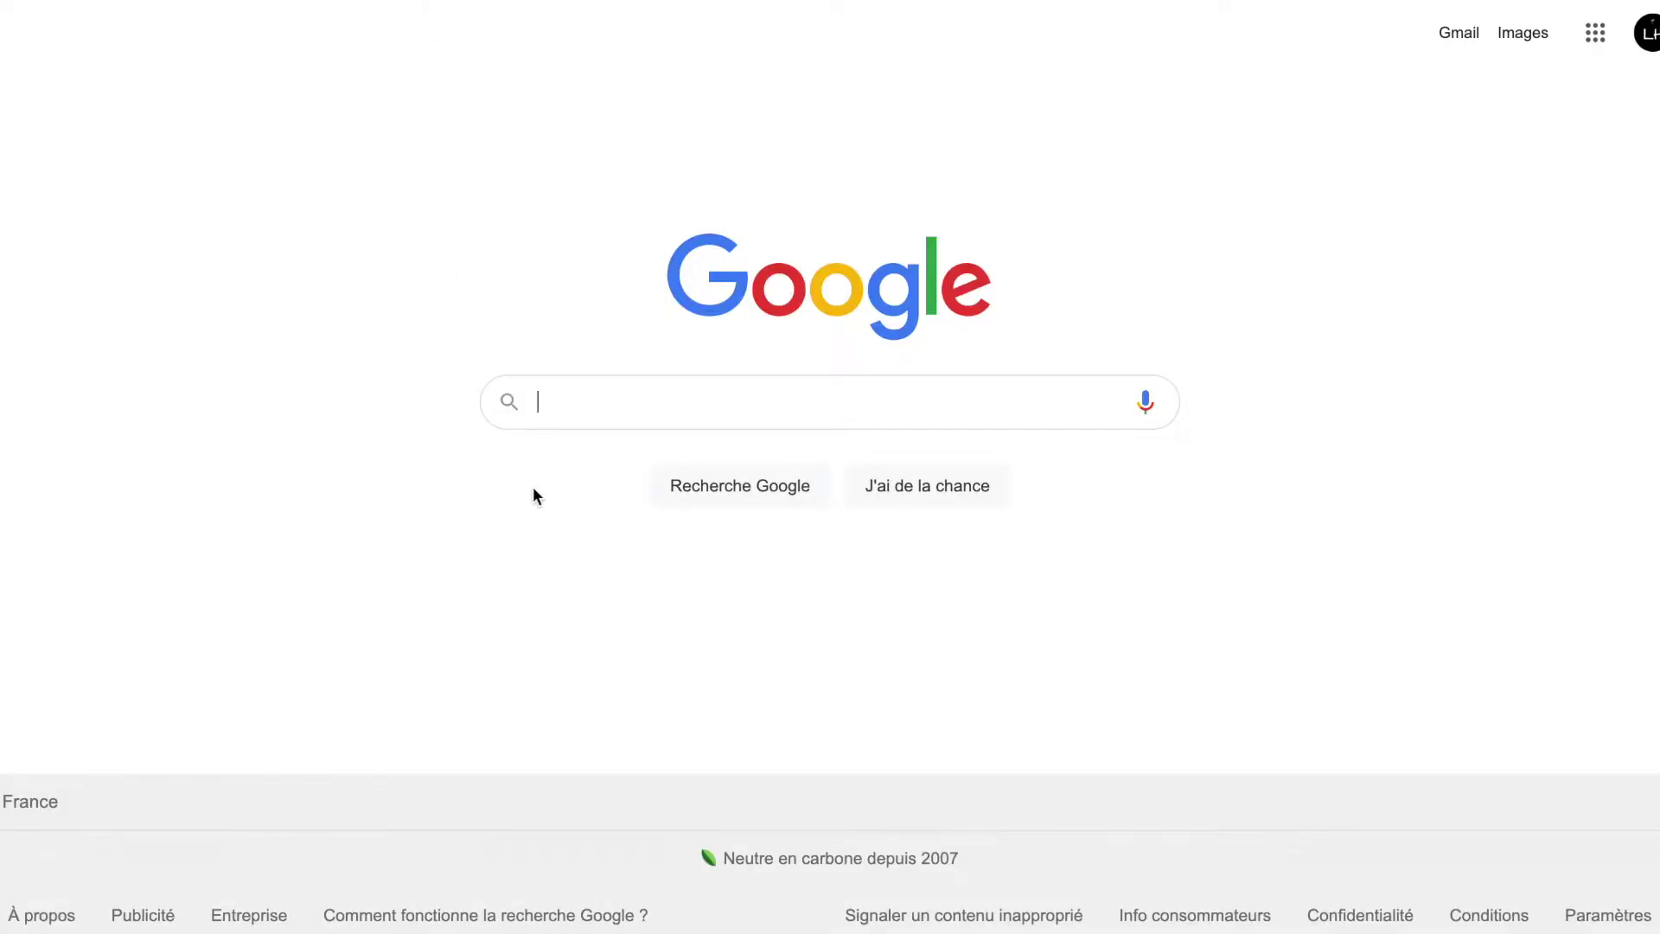
type("can")
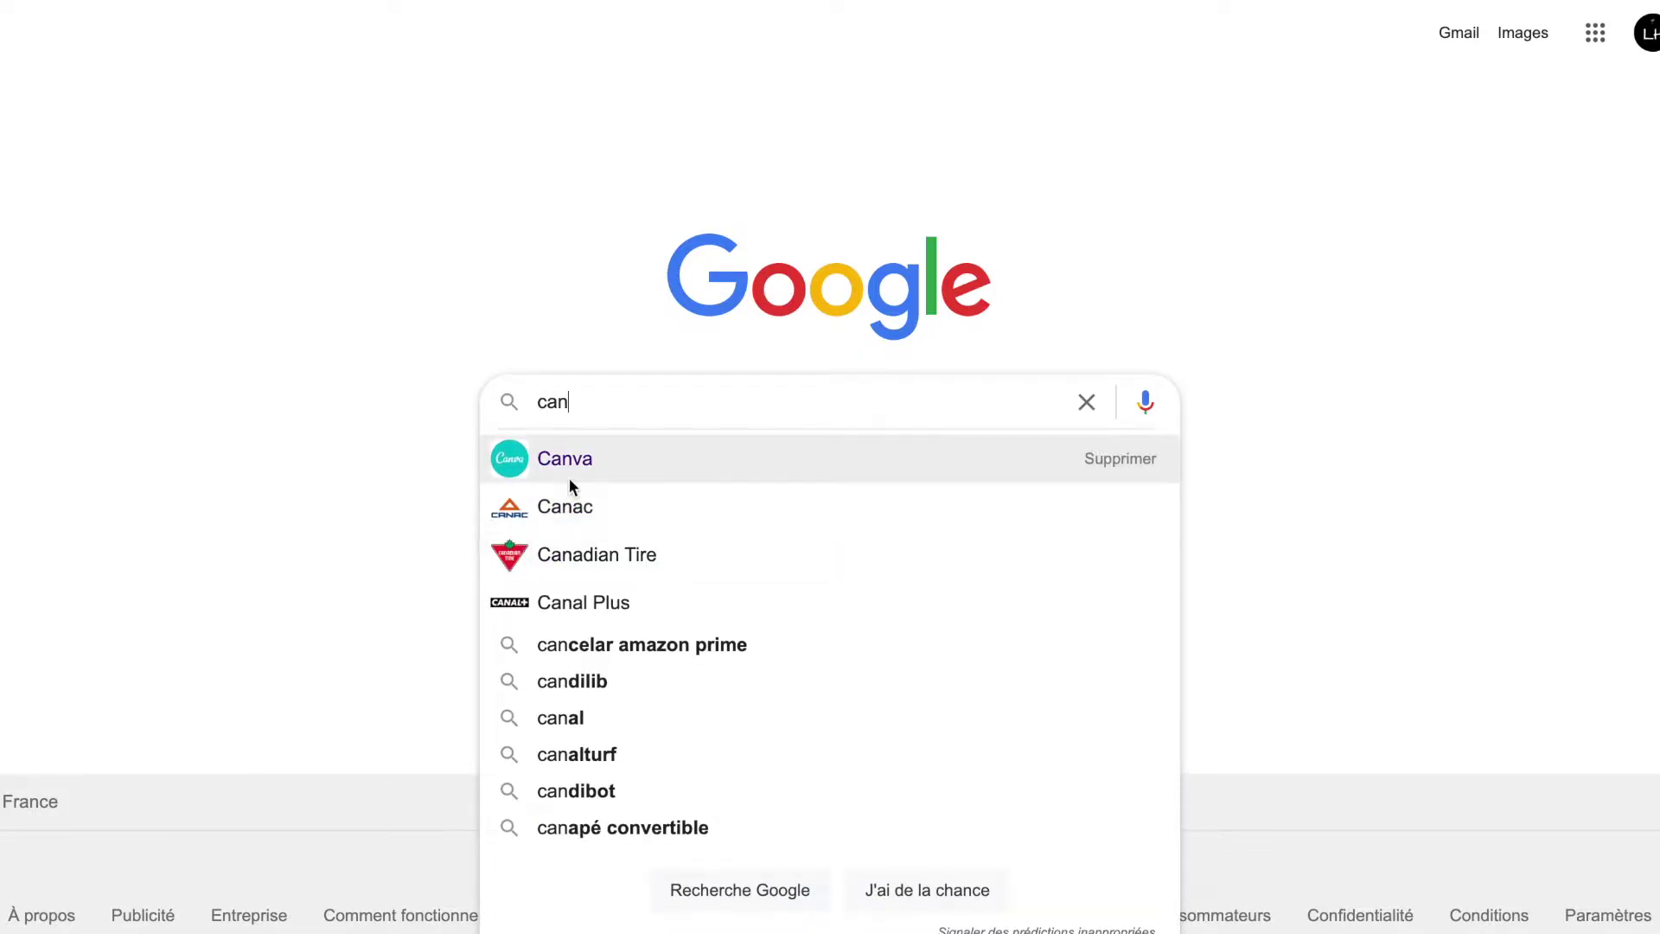
left_click(569, 480)
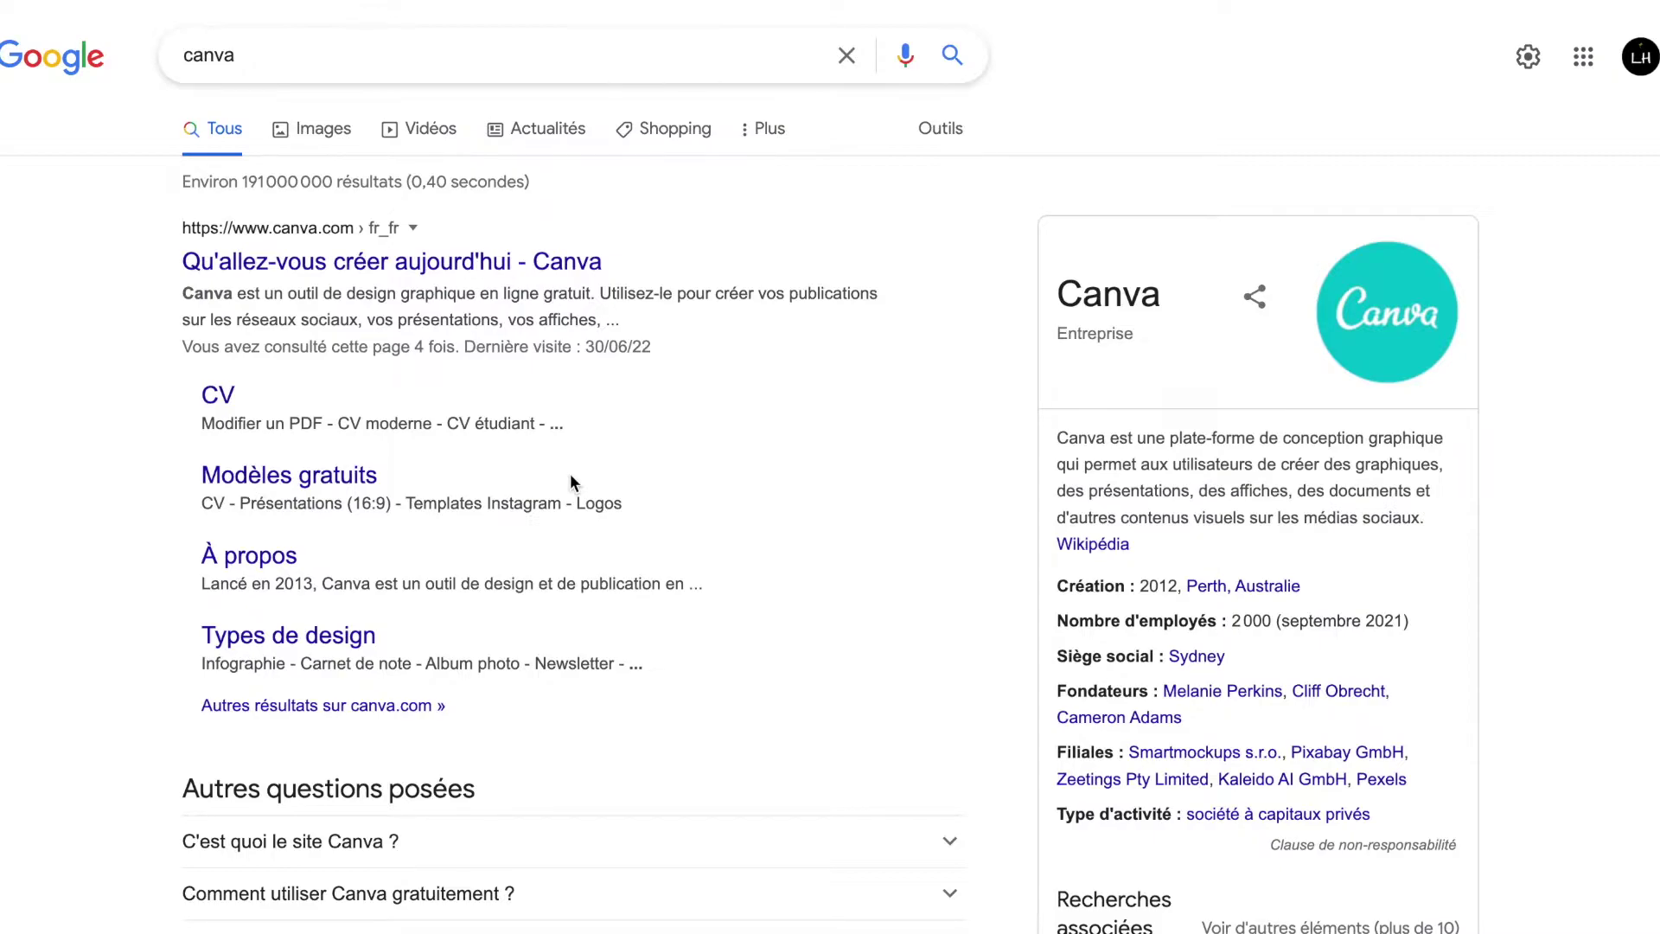
left_click(430, 272)
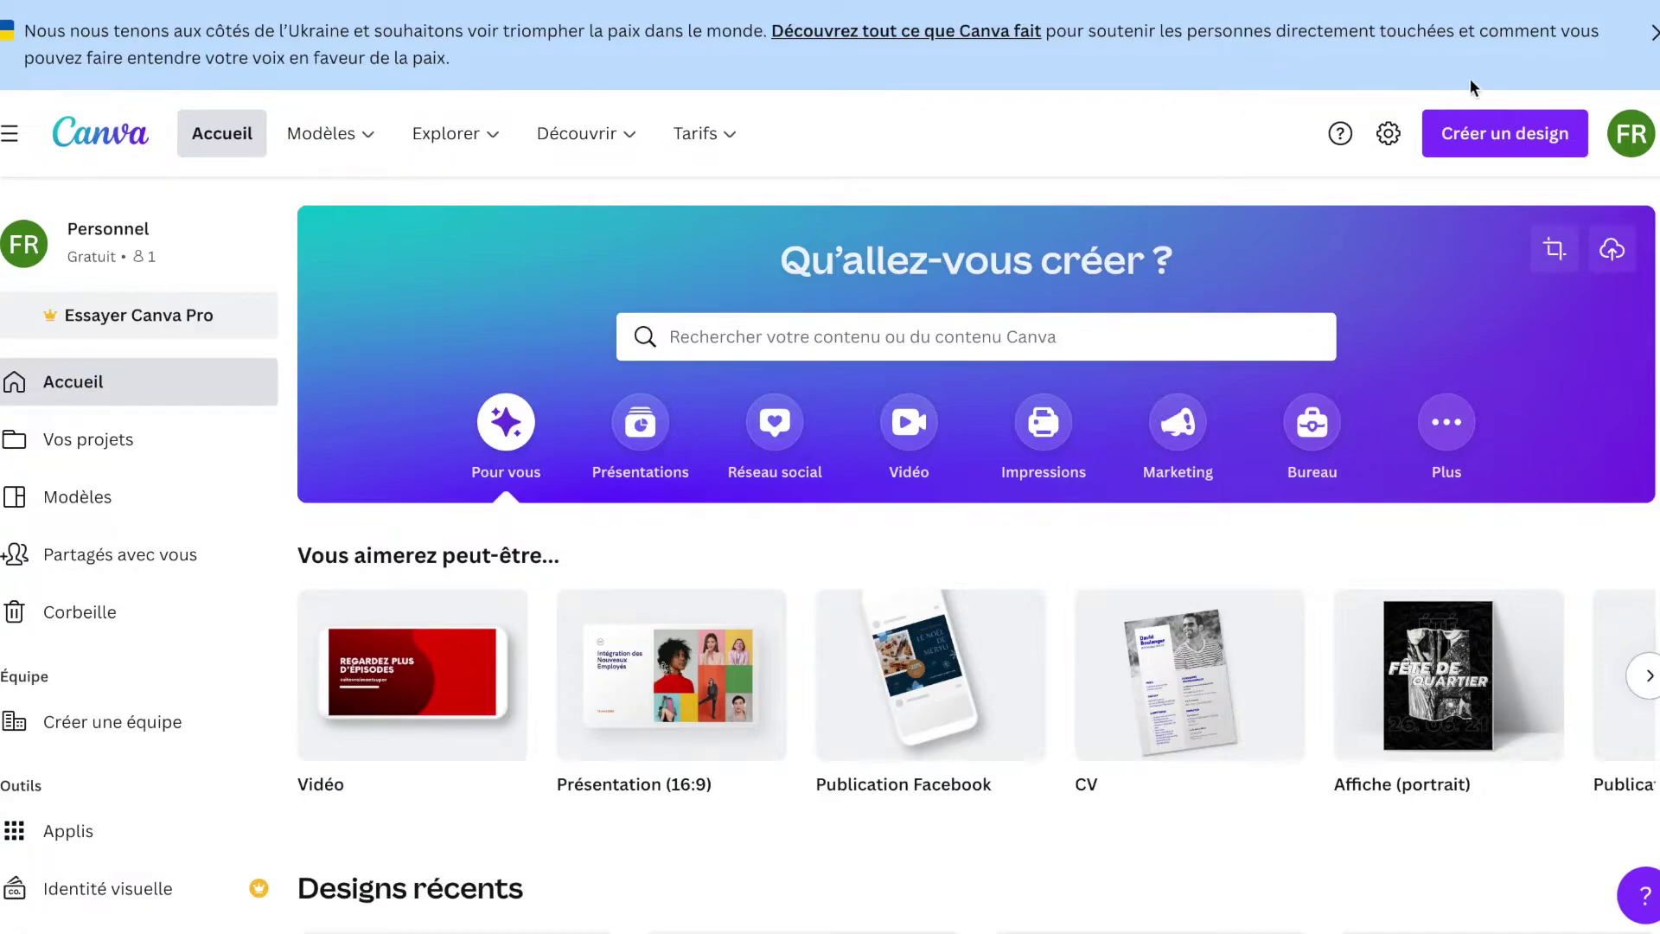
Create a new design with custom dimensions of 17.475 × 11.25 po.
left_click(1496, 134)
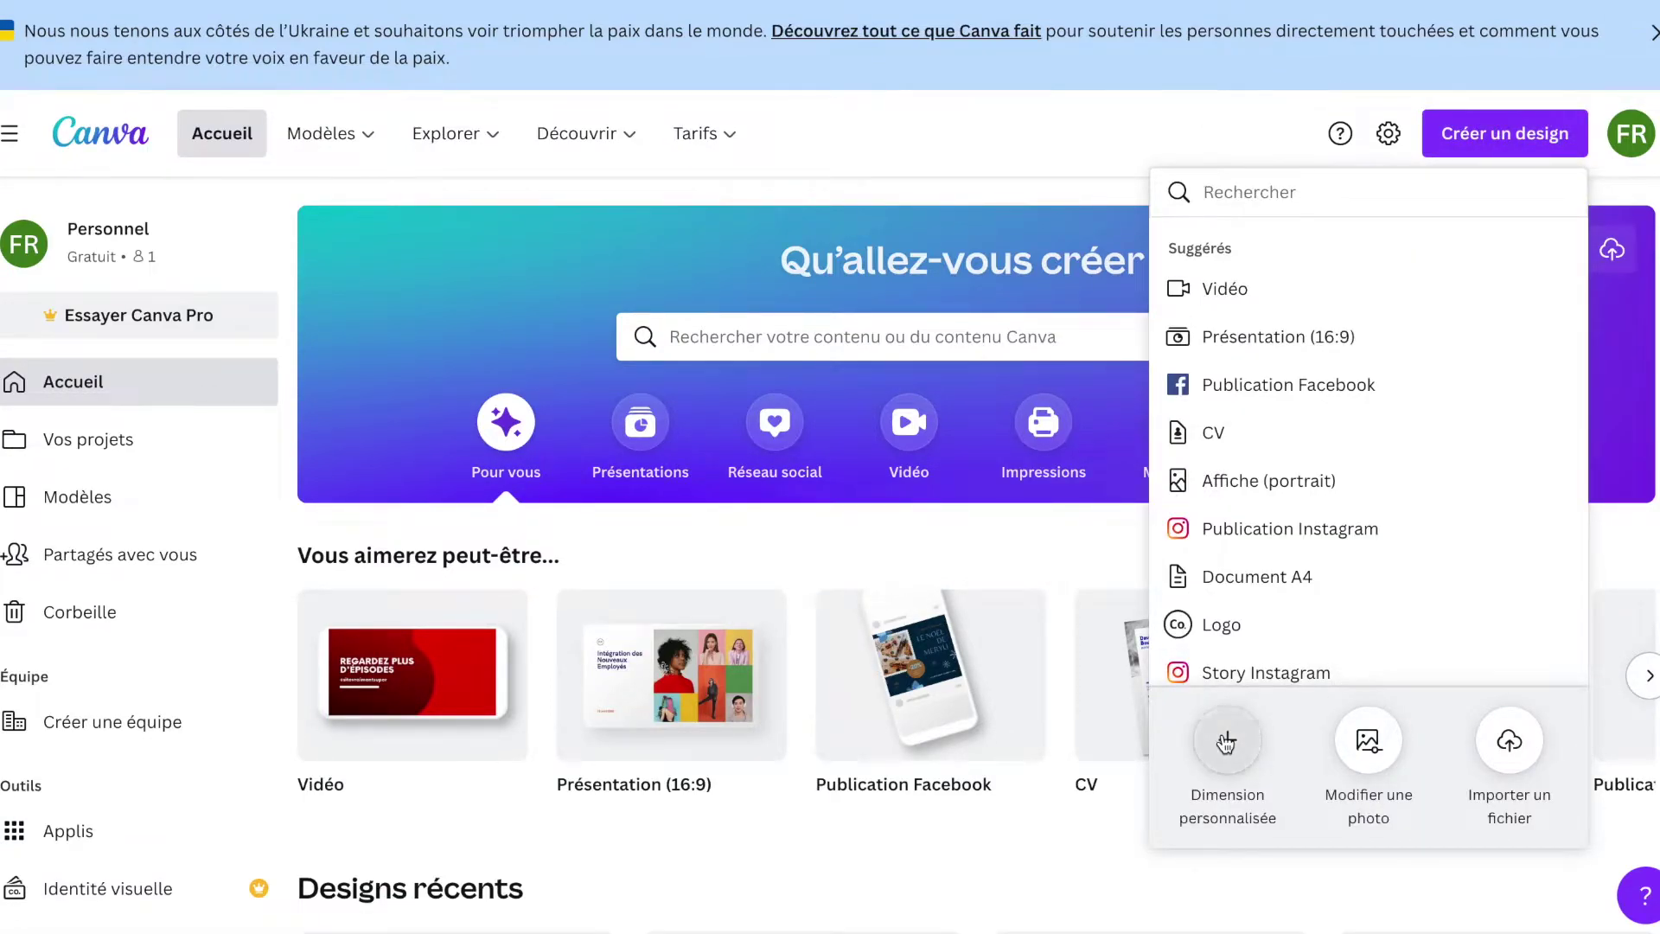
left_click(1227, 742)
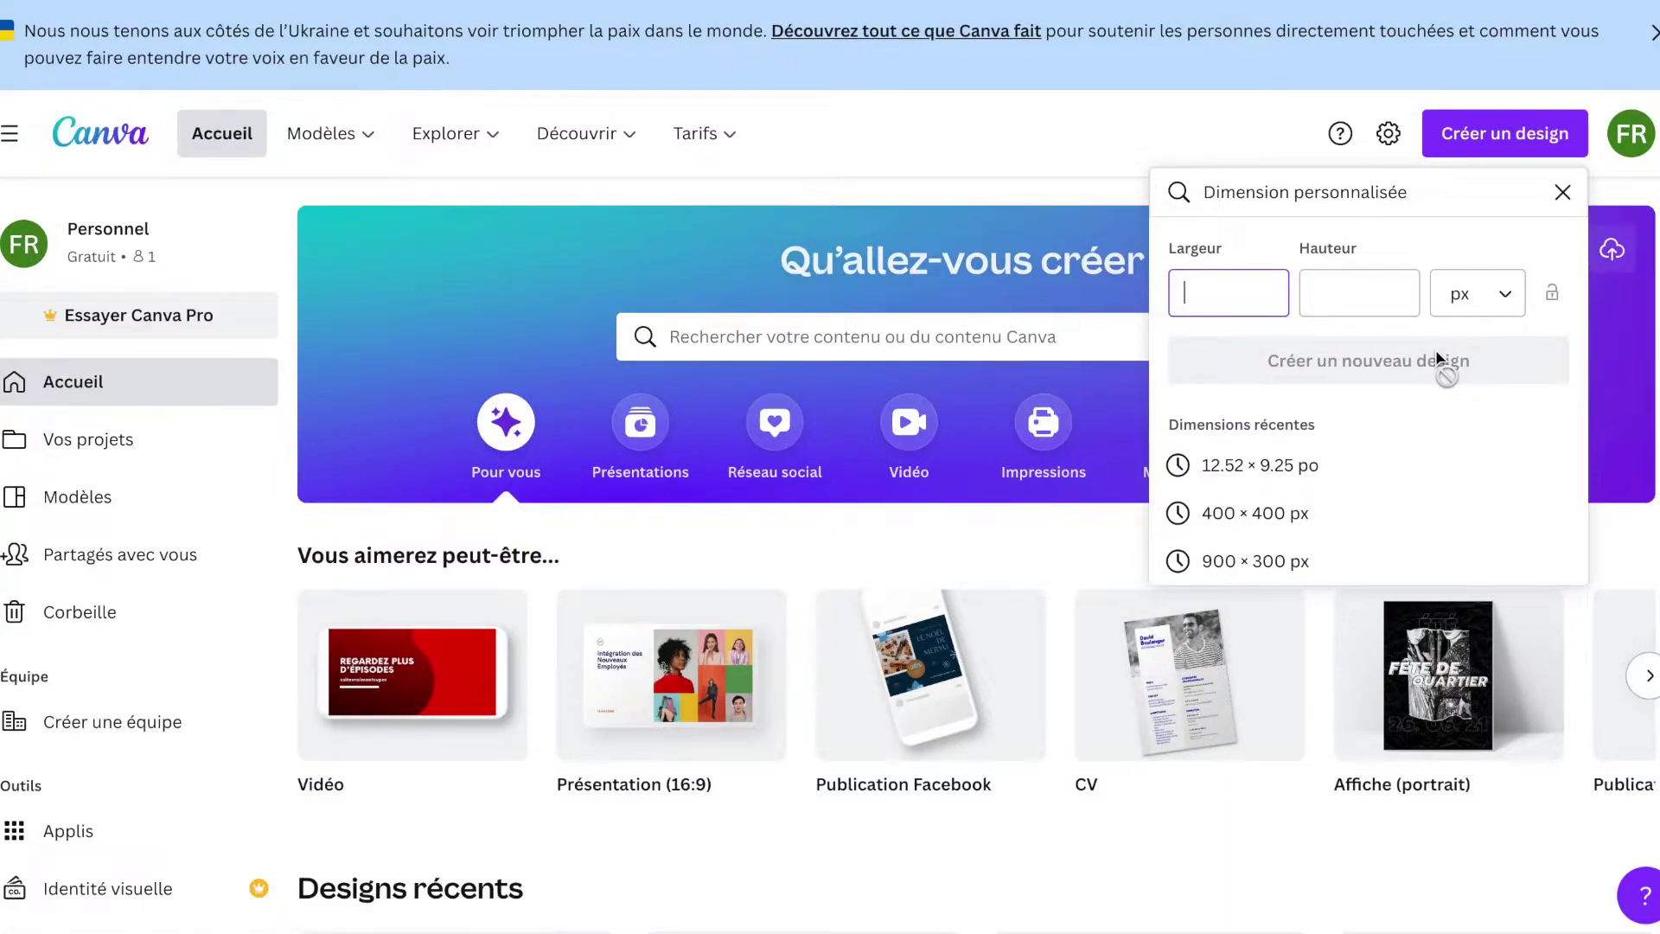
left_click(1464, 293)
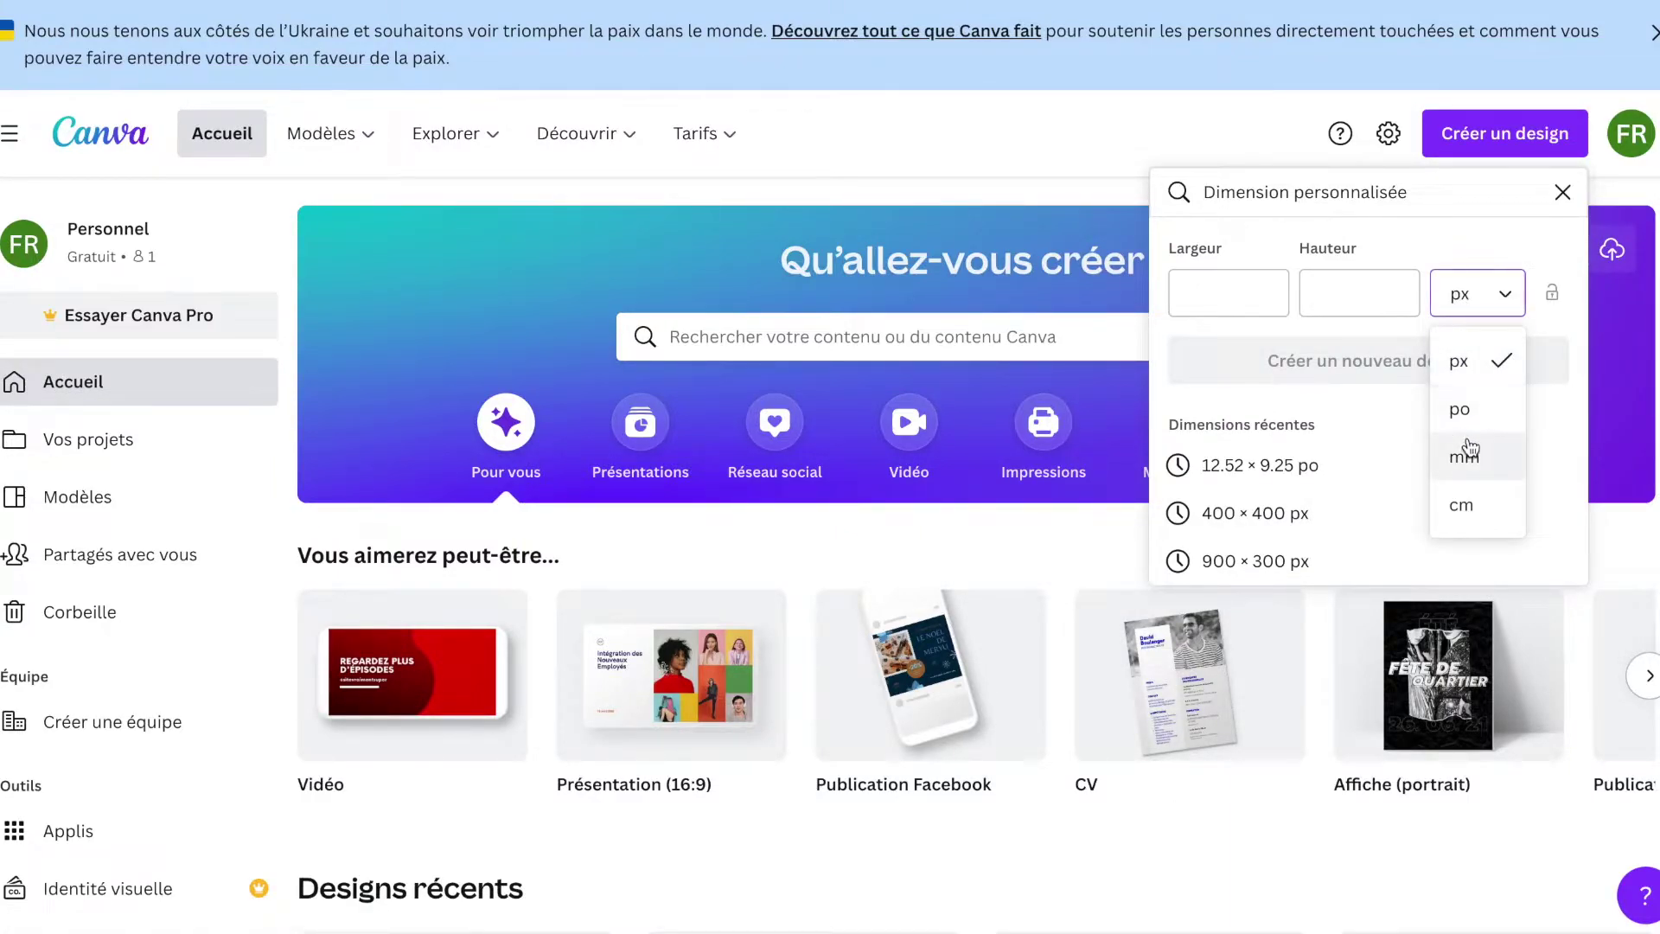
left_click(1497, 399)
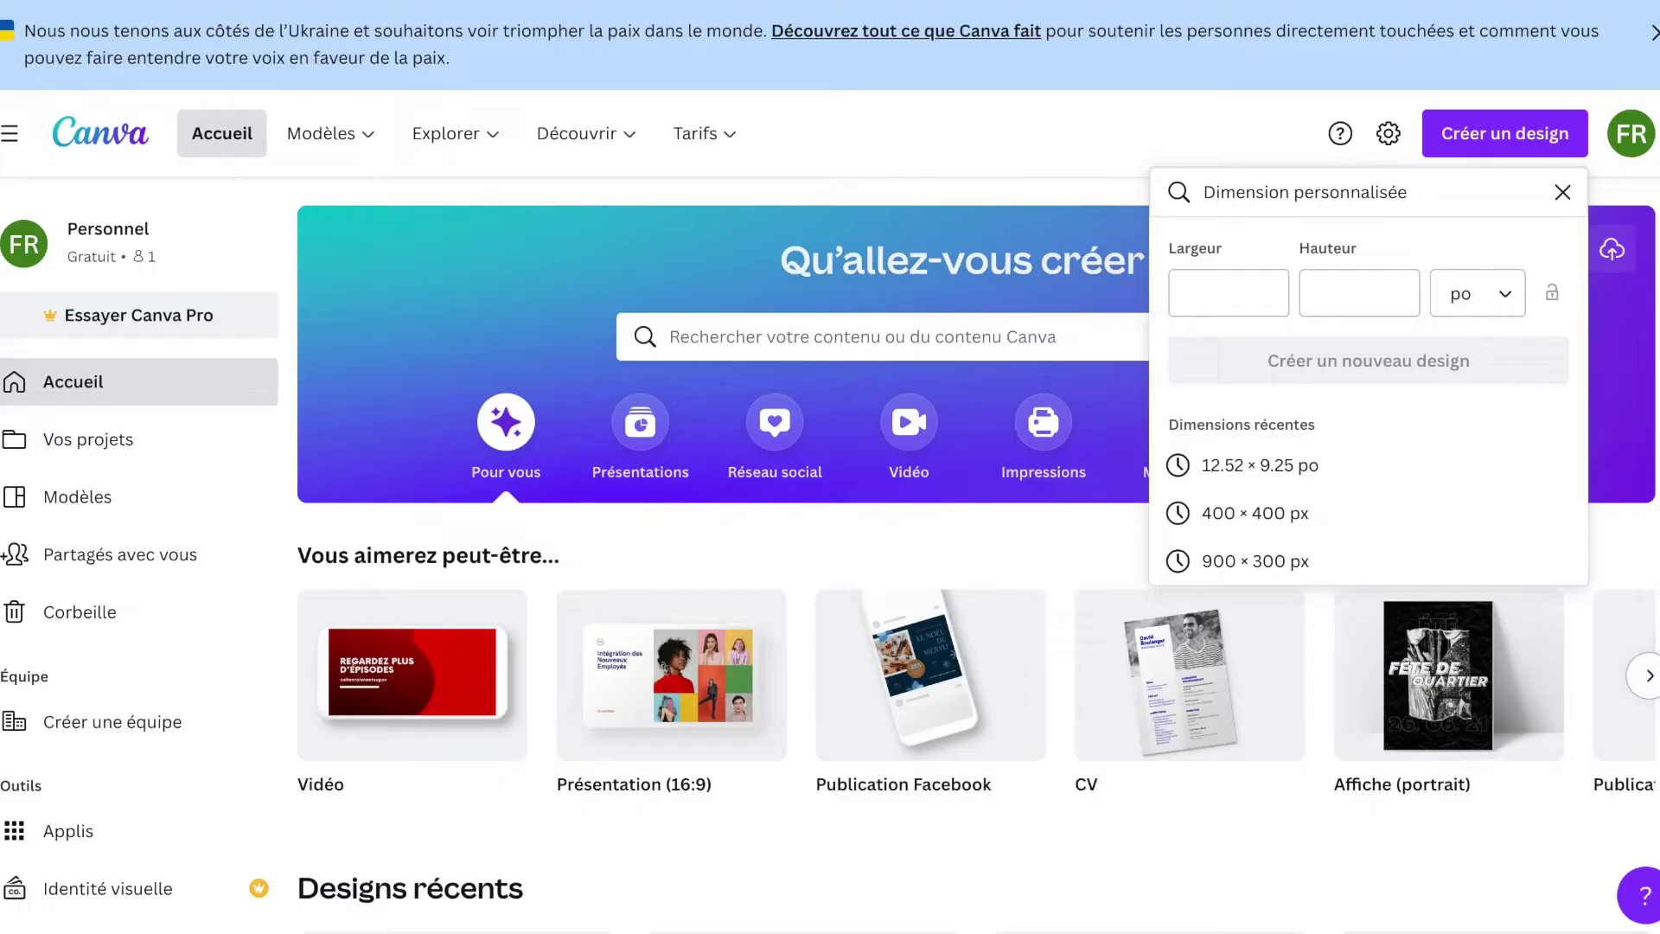
left_click(1188, 292)
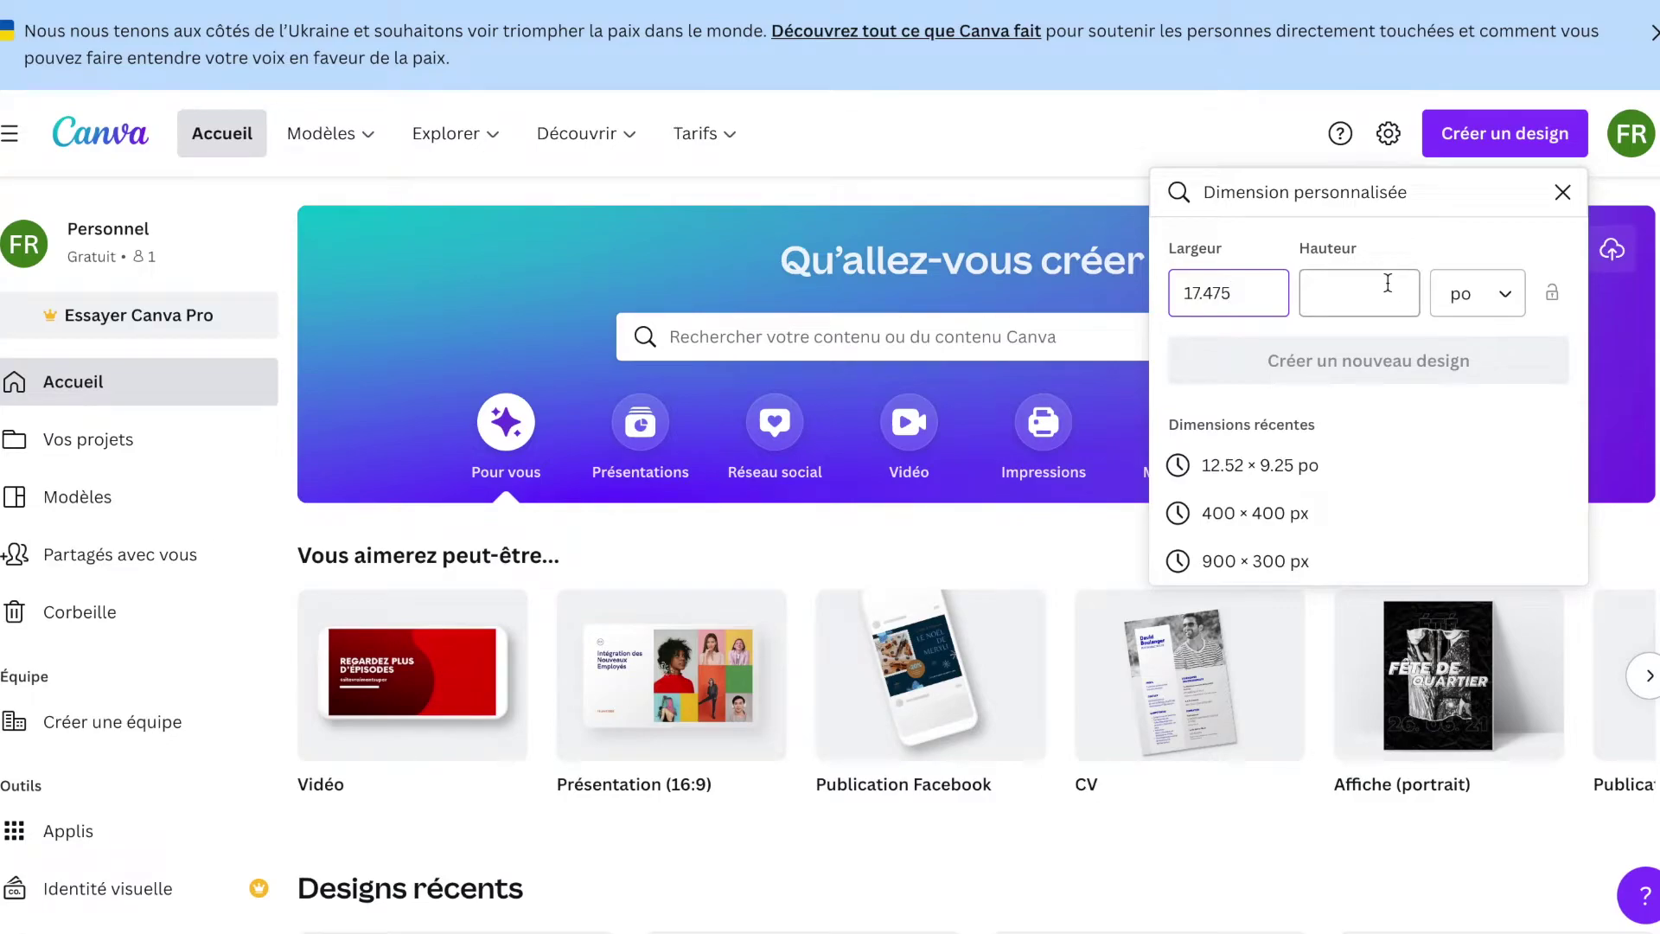
left_click(1386, 282)
type("1")
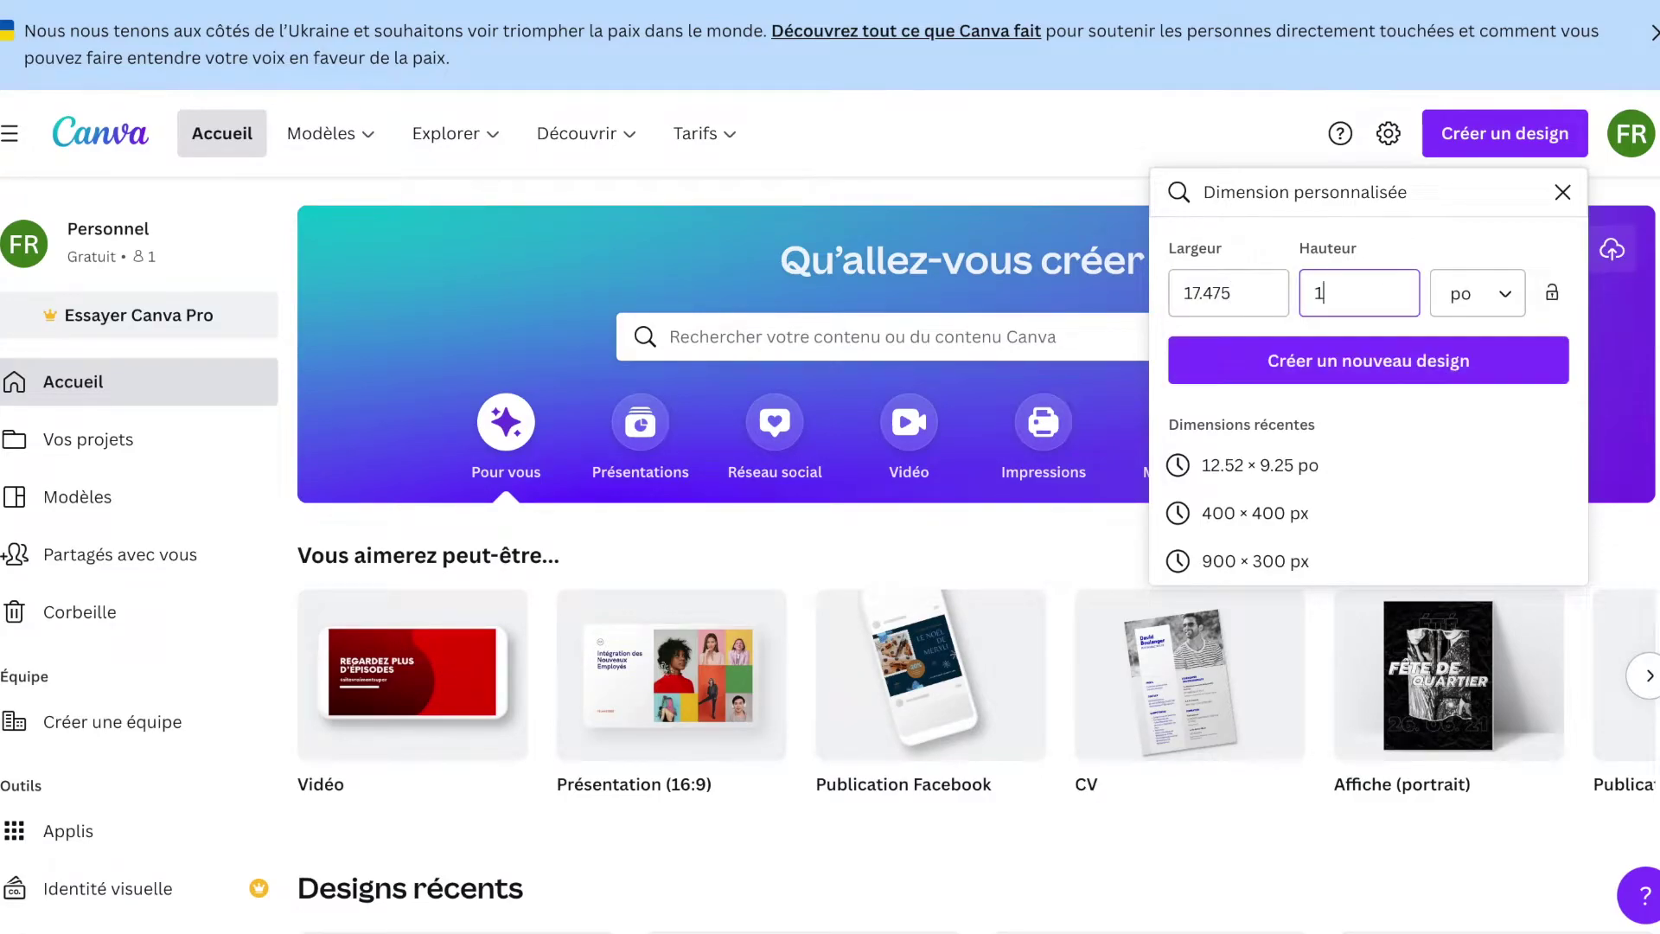
type("1.25")
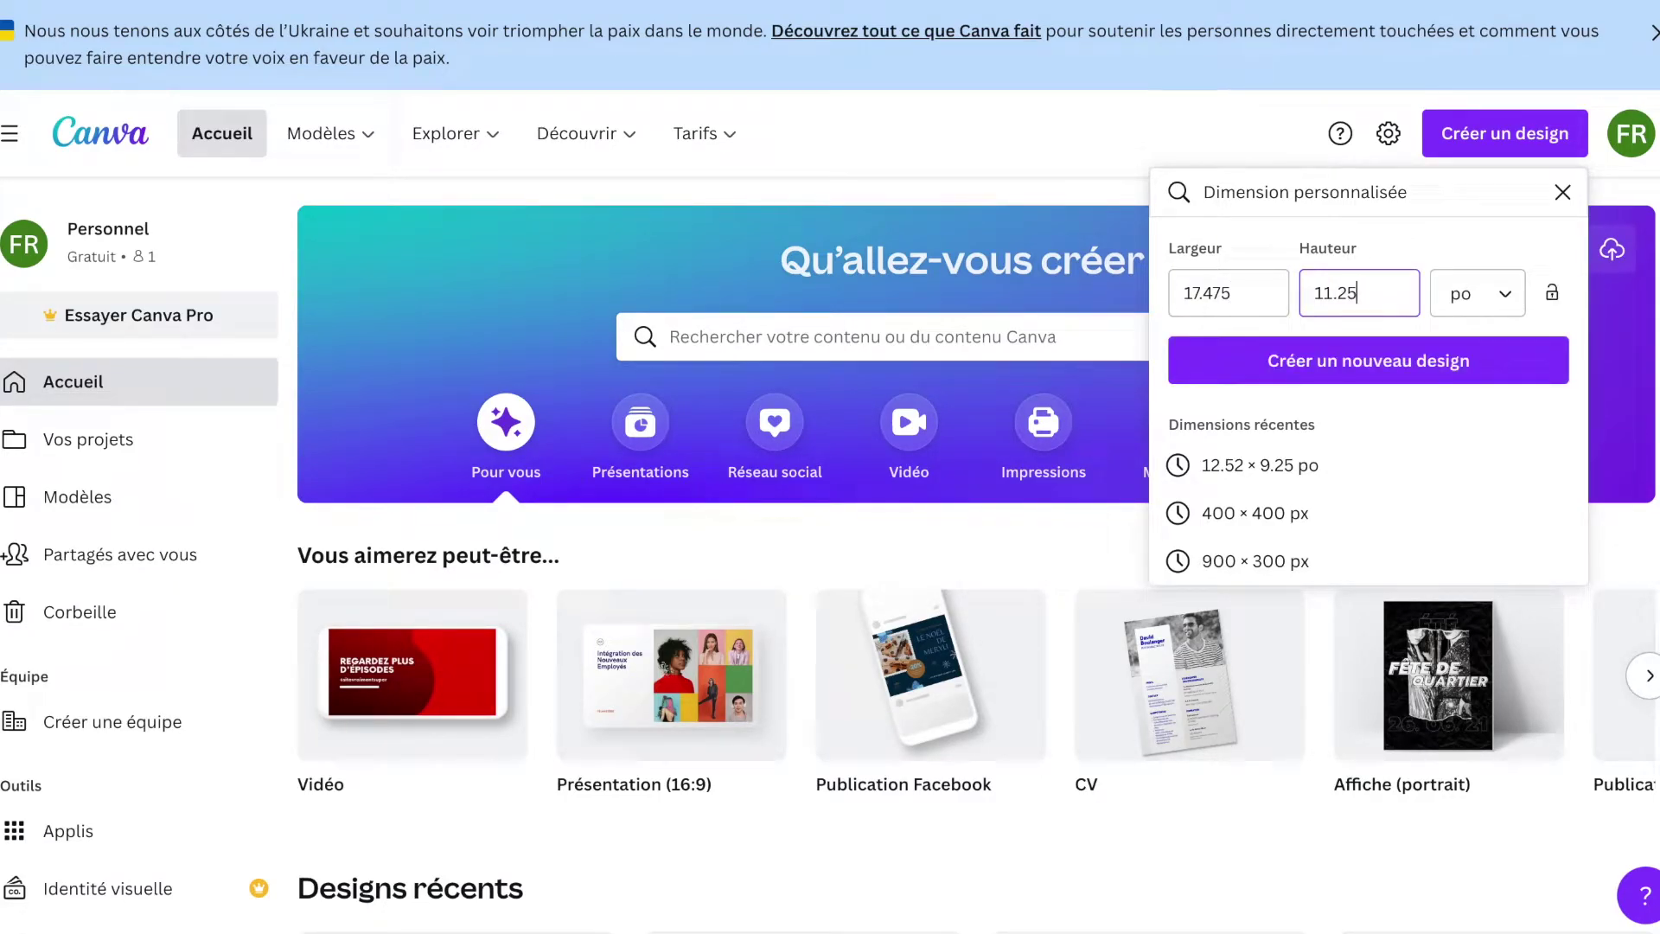
left_click(1405, 371)
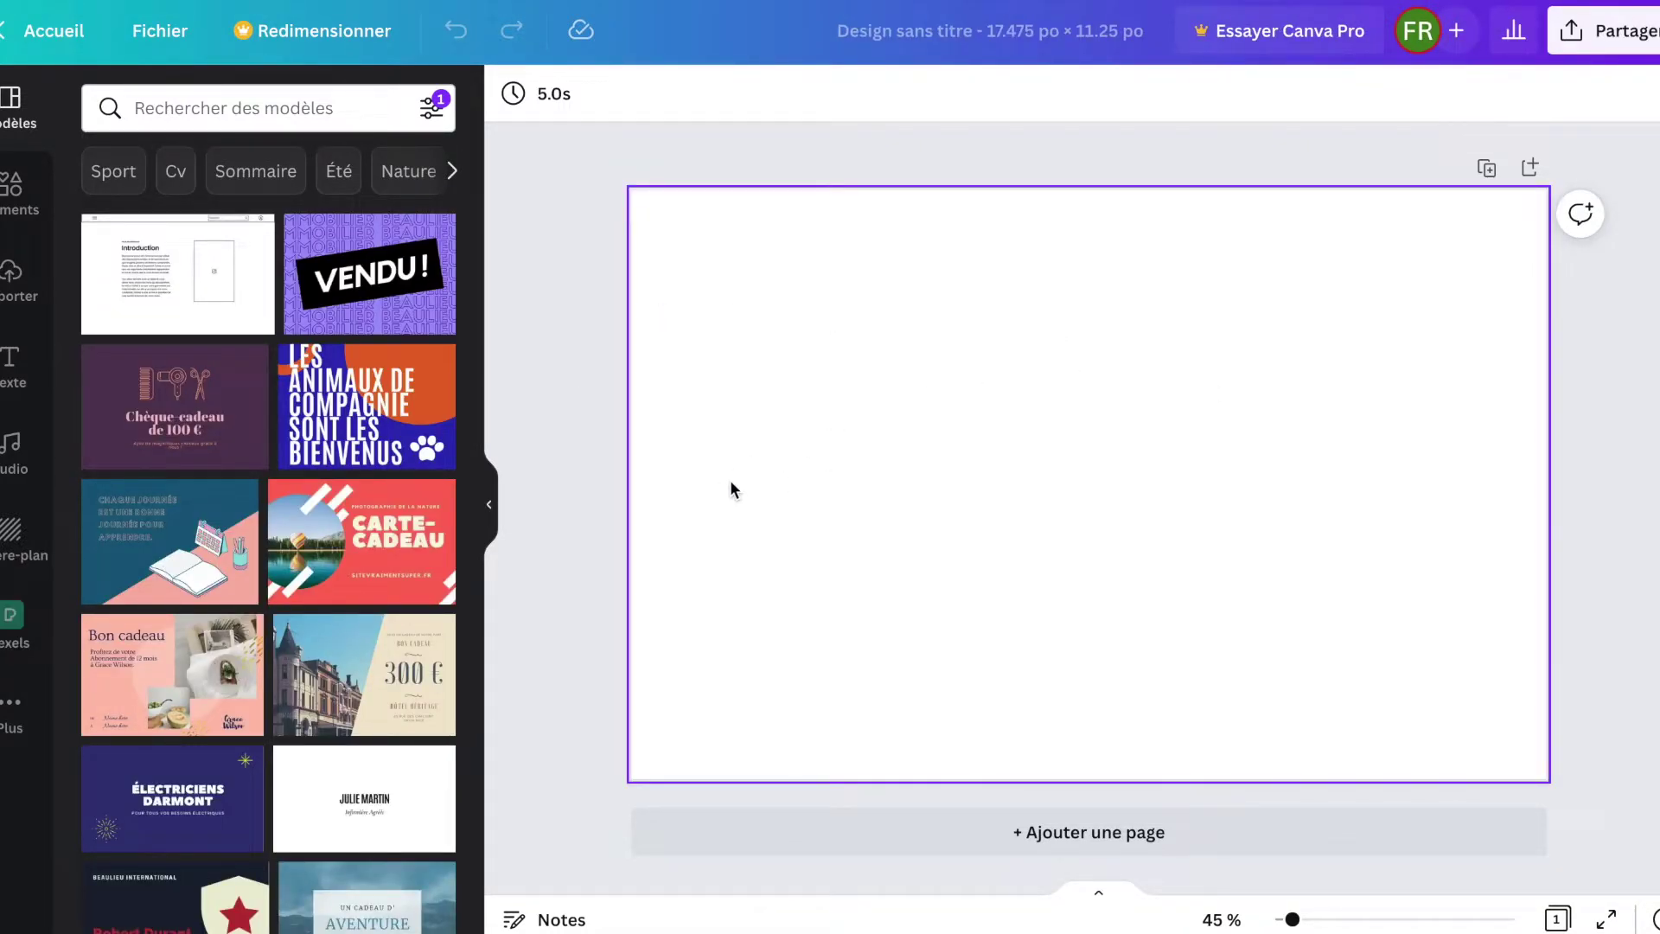
Apply the first page of the Succulentes et Cactus Étudiant Nom Étiquette template and narrow its text box to the front cover's side.
scroll(329, 596, "down", 3)
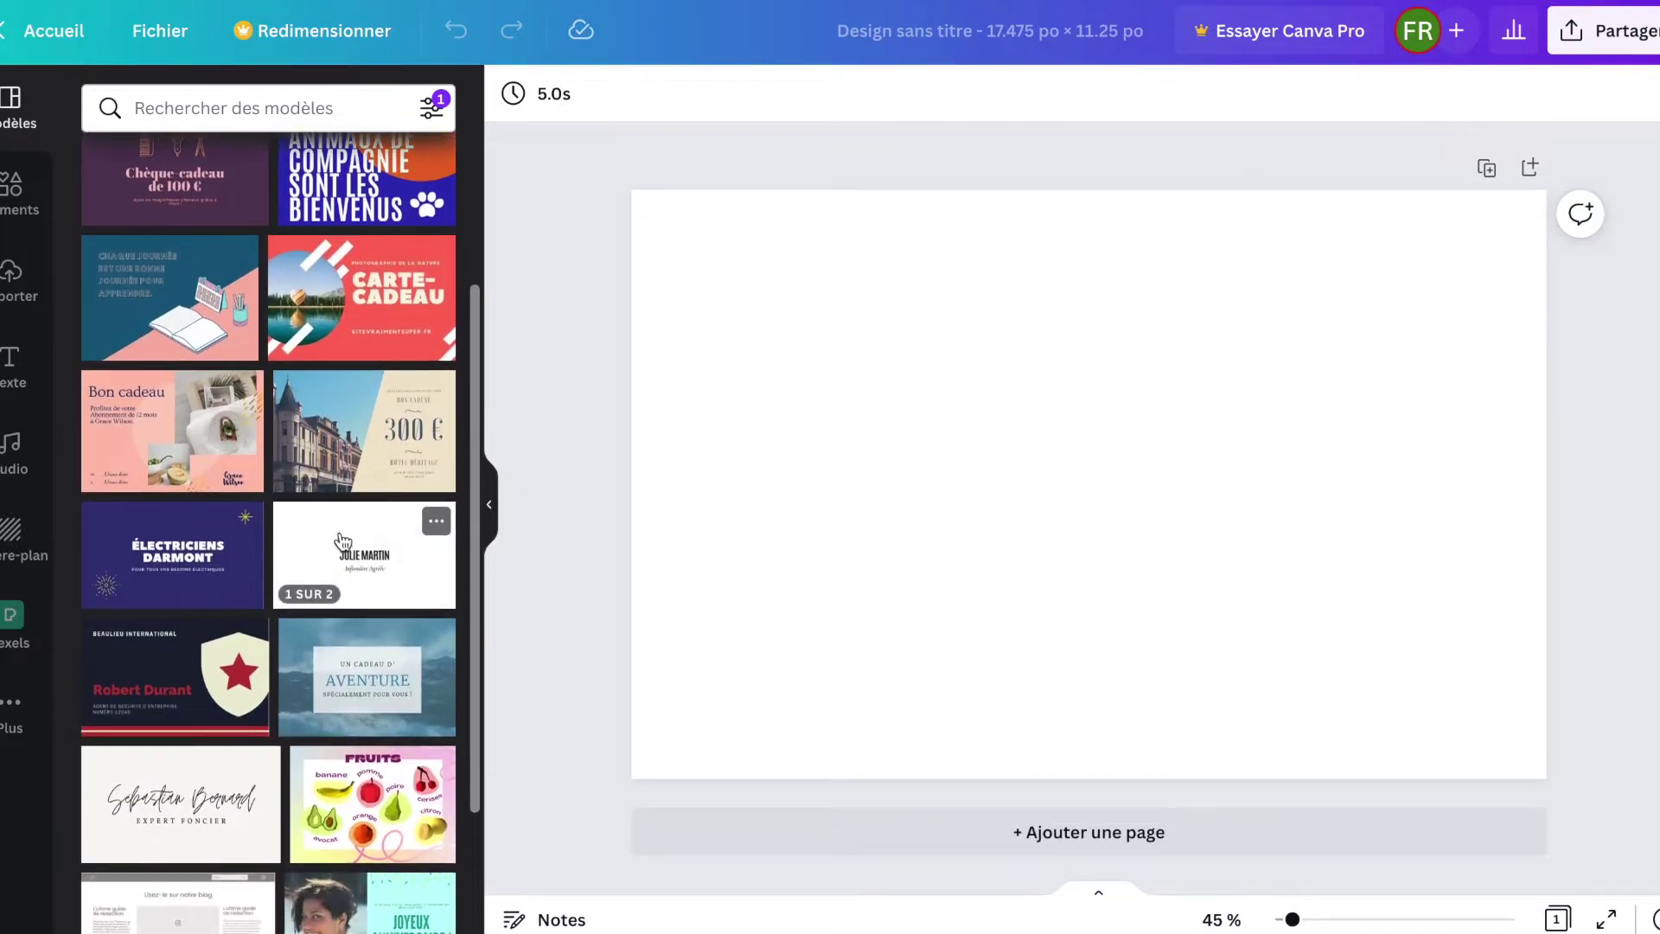
scroll(341, 547, "down", 4)
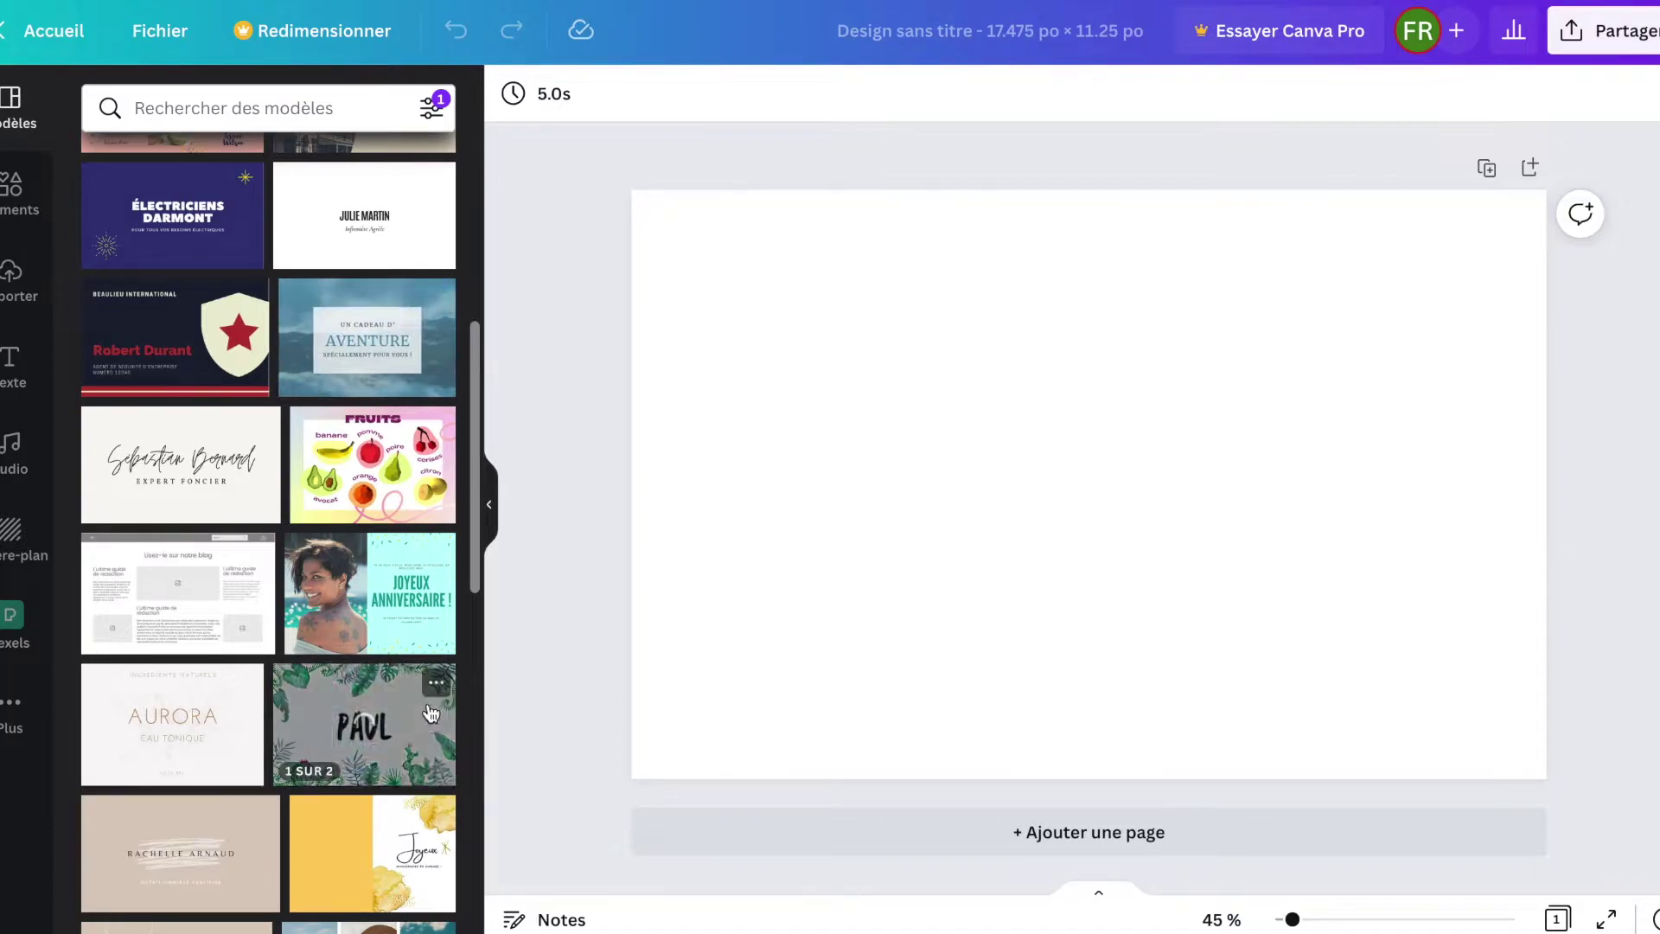
scroll(353, 687, "down", 2)
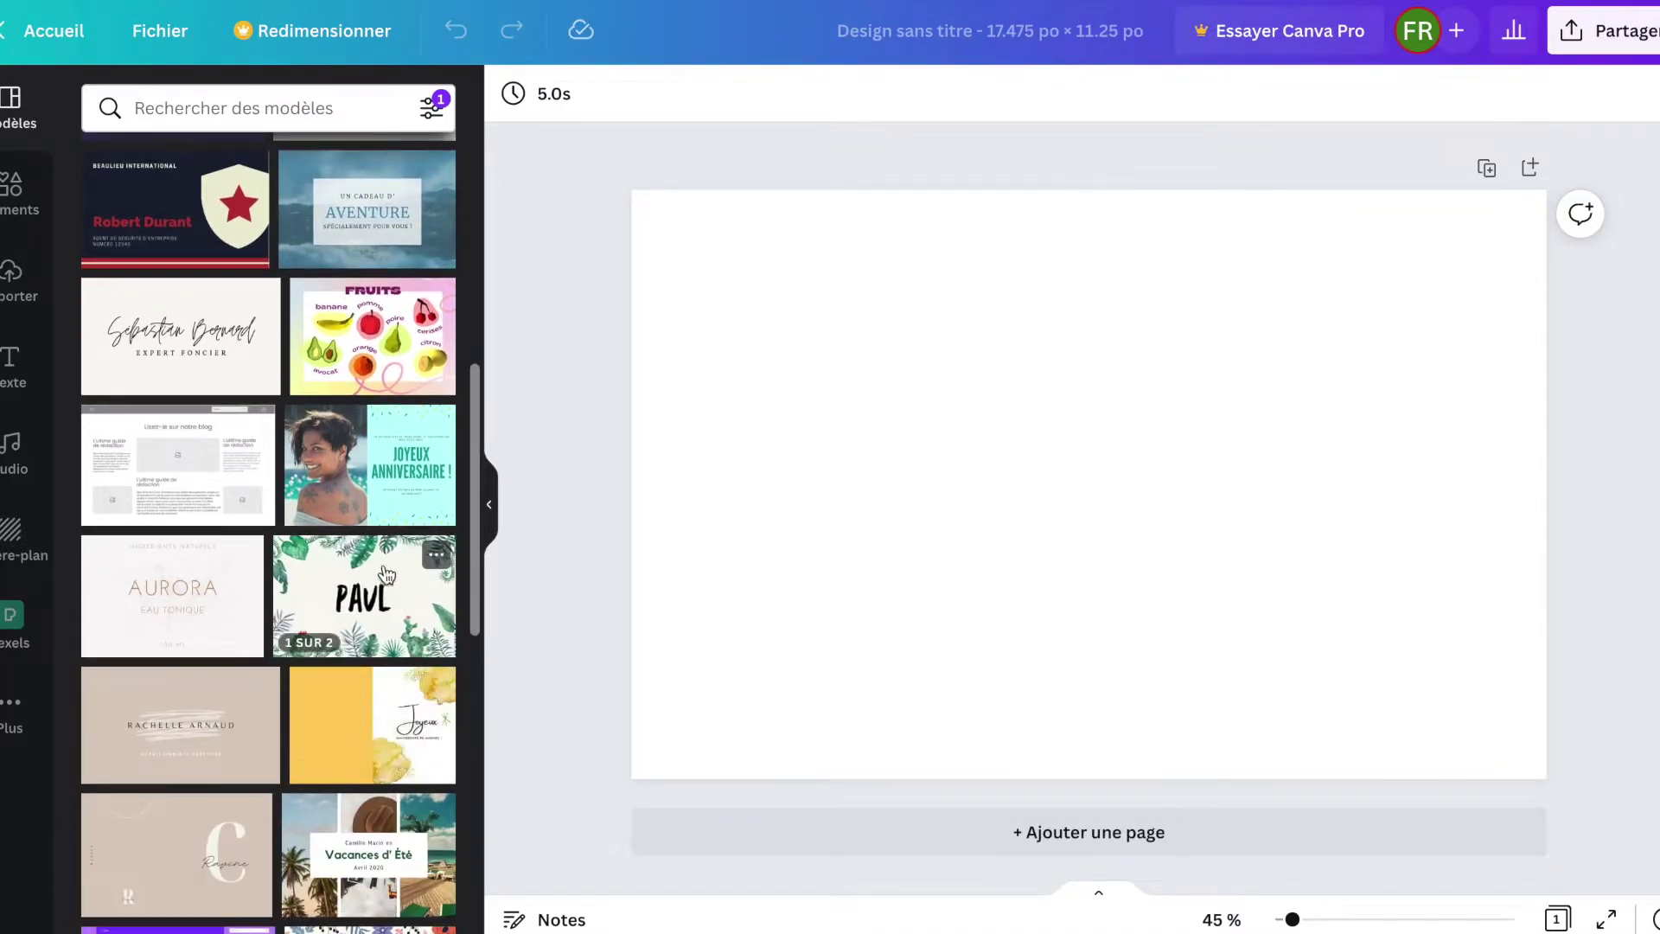
left_click(365, 599)
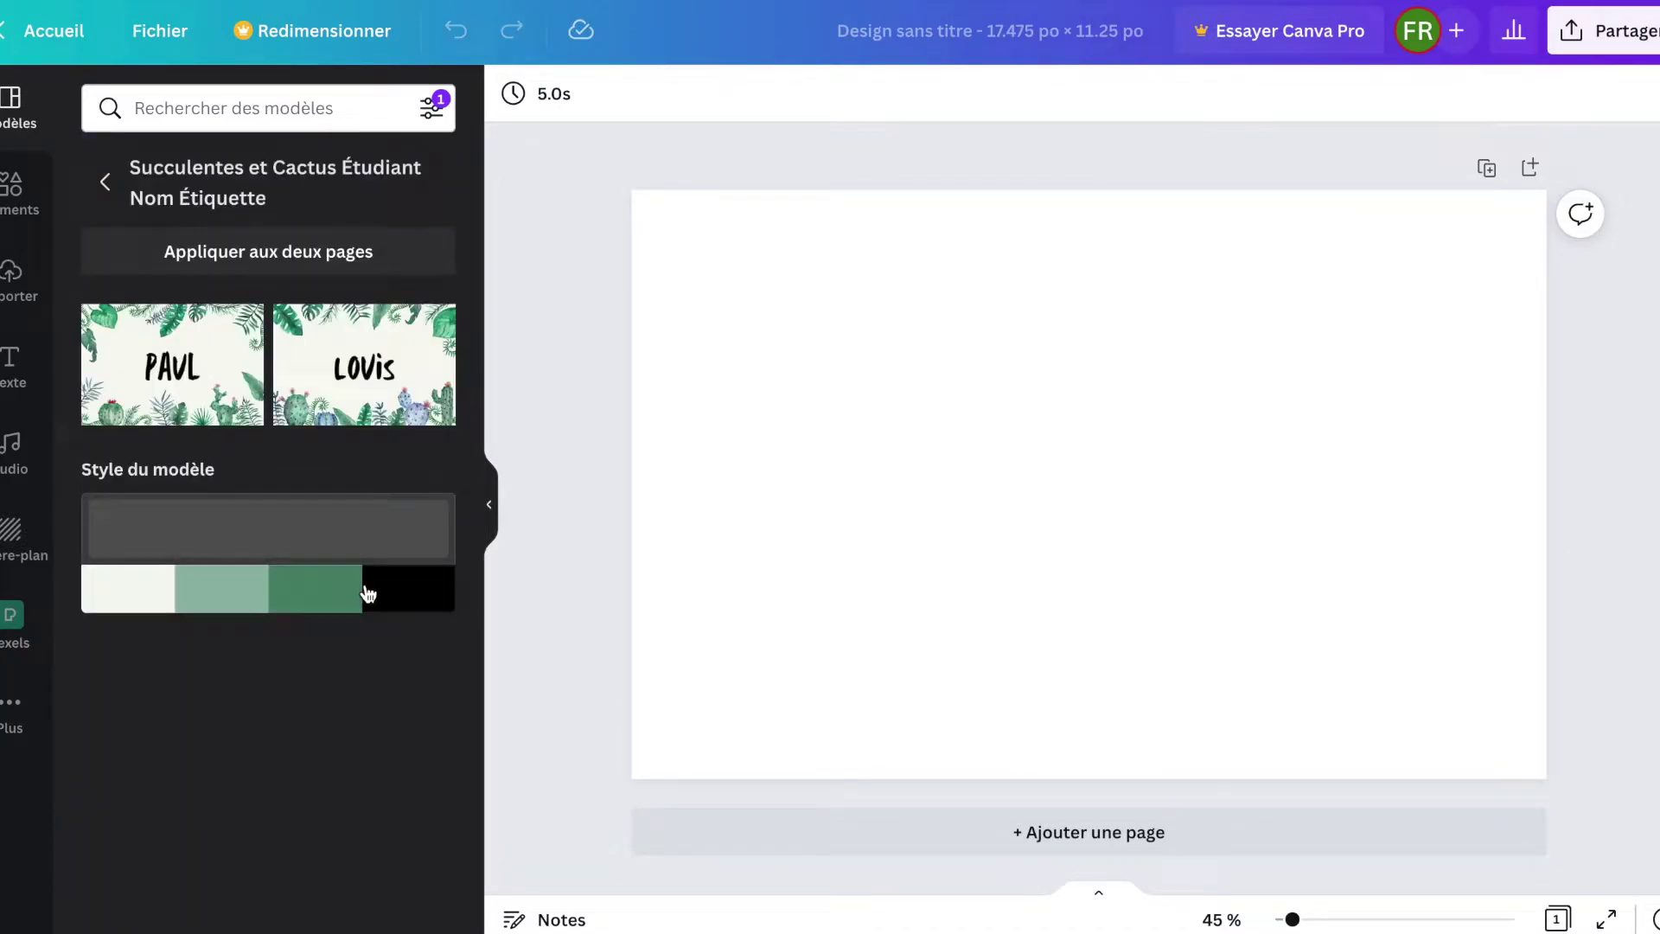
left_click(184, 371)
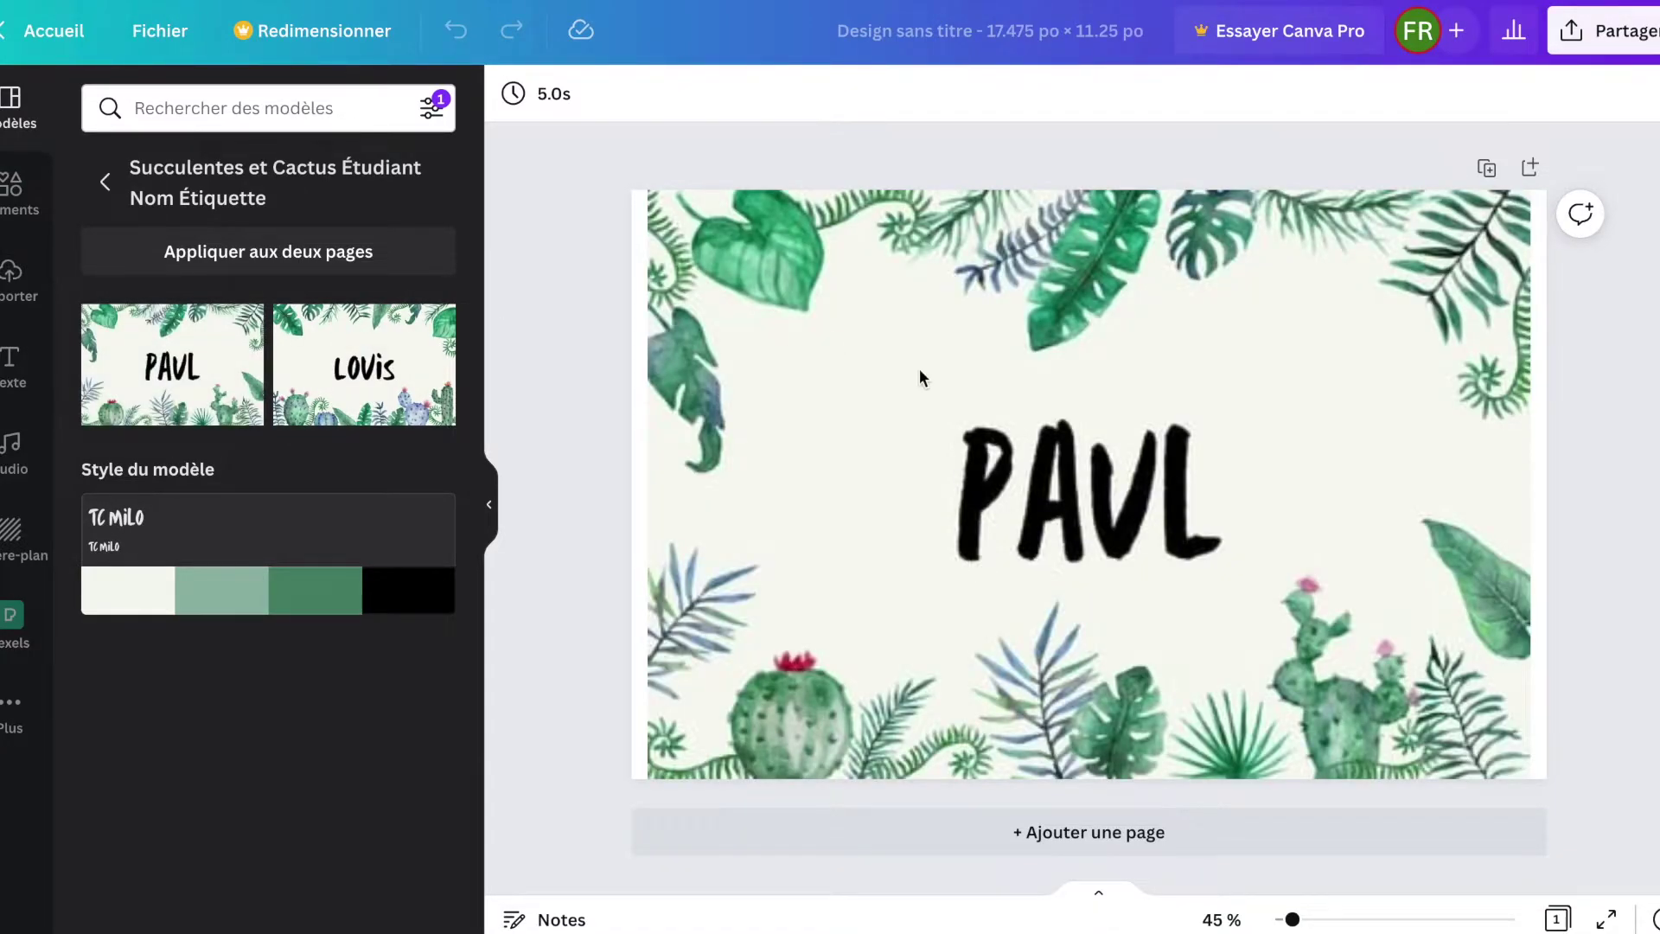
left_click(1047, 502)
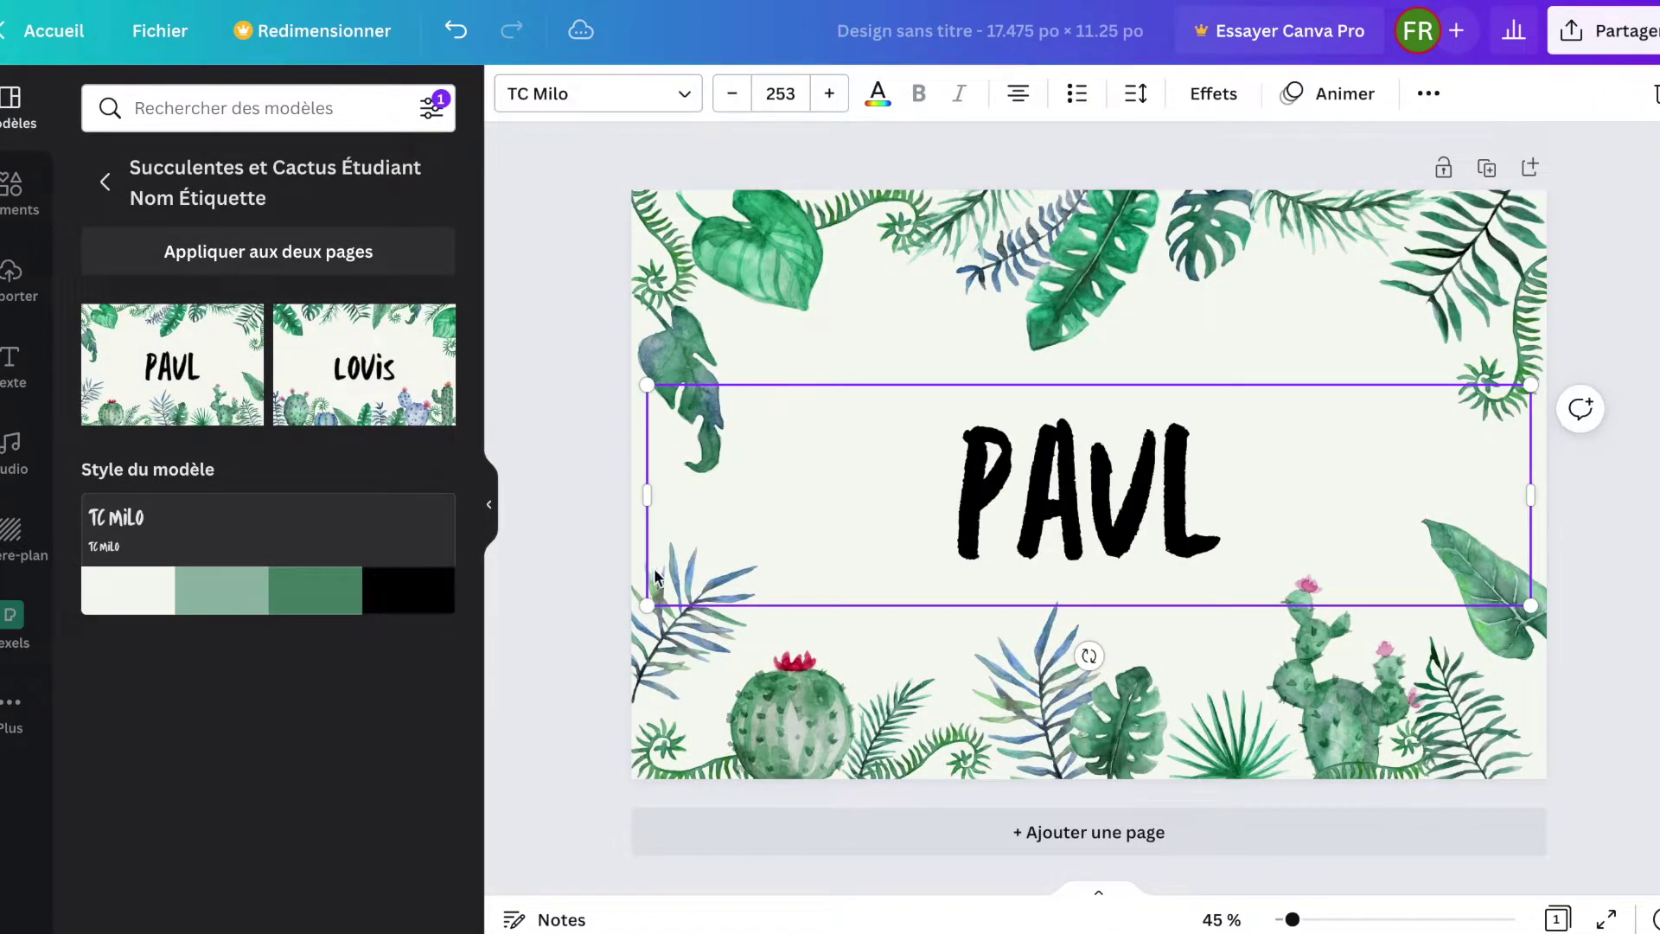
left_click_drag(642, 491, 1208, 448)
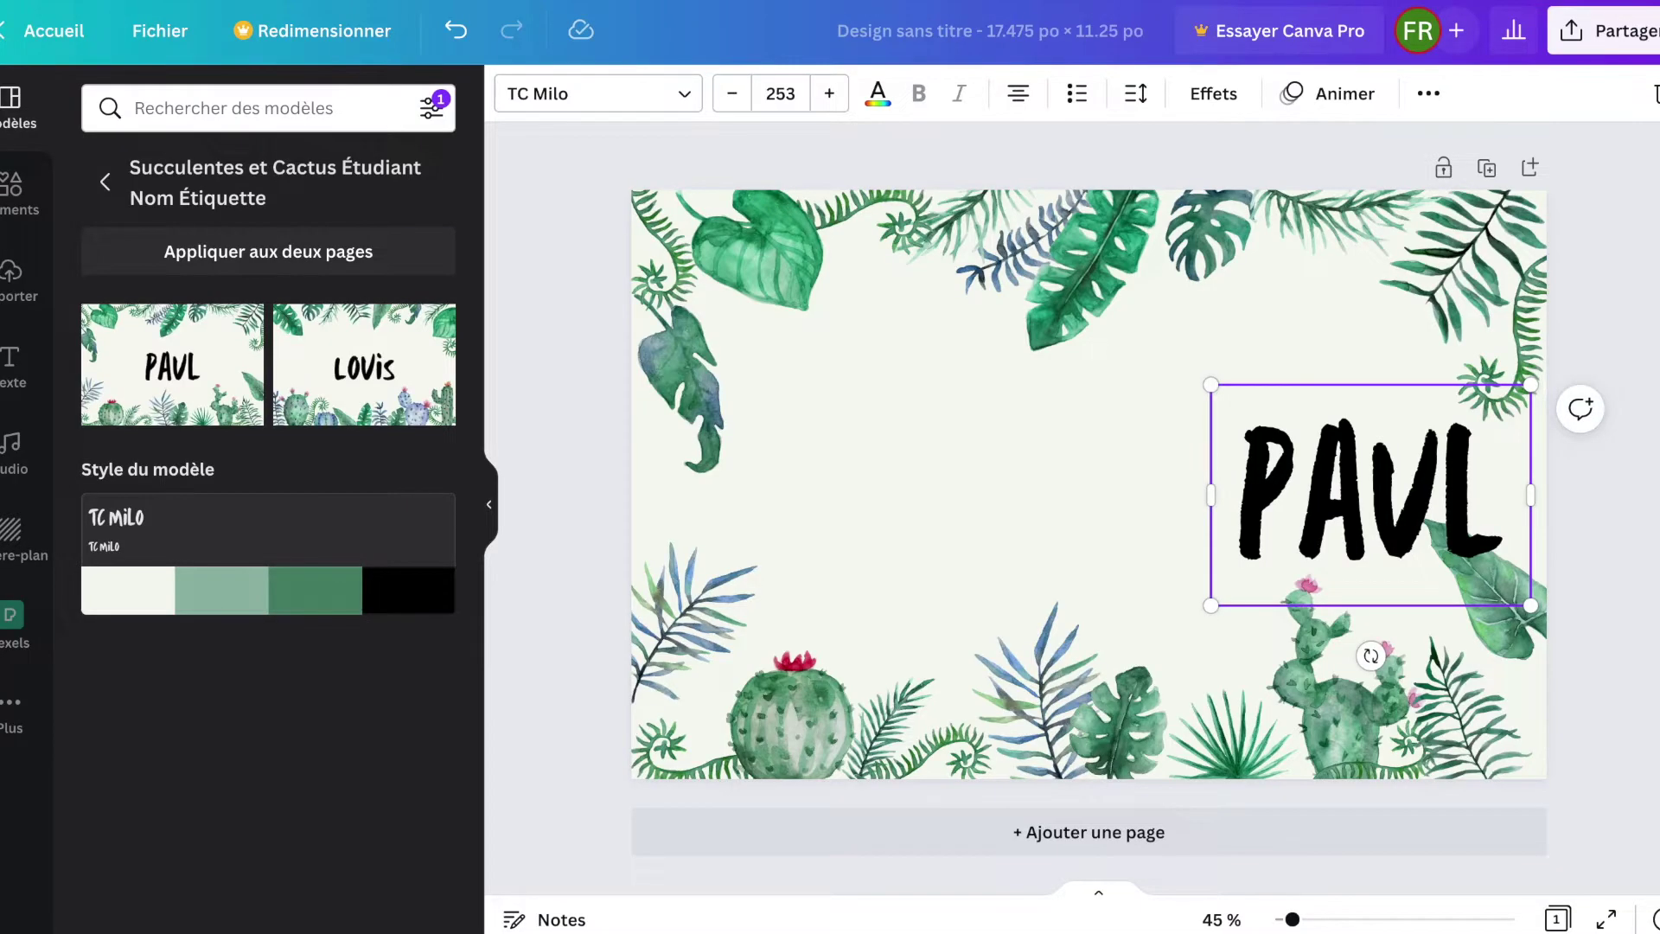
Add a green square and reshape it into a narrow full-height band centred on the cover as the spine.
left_click(13, 190)
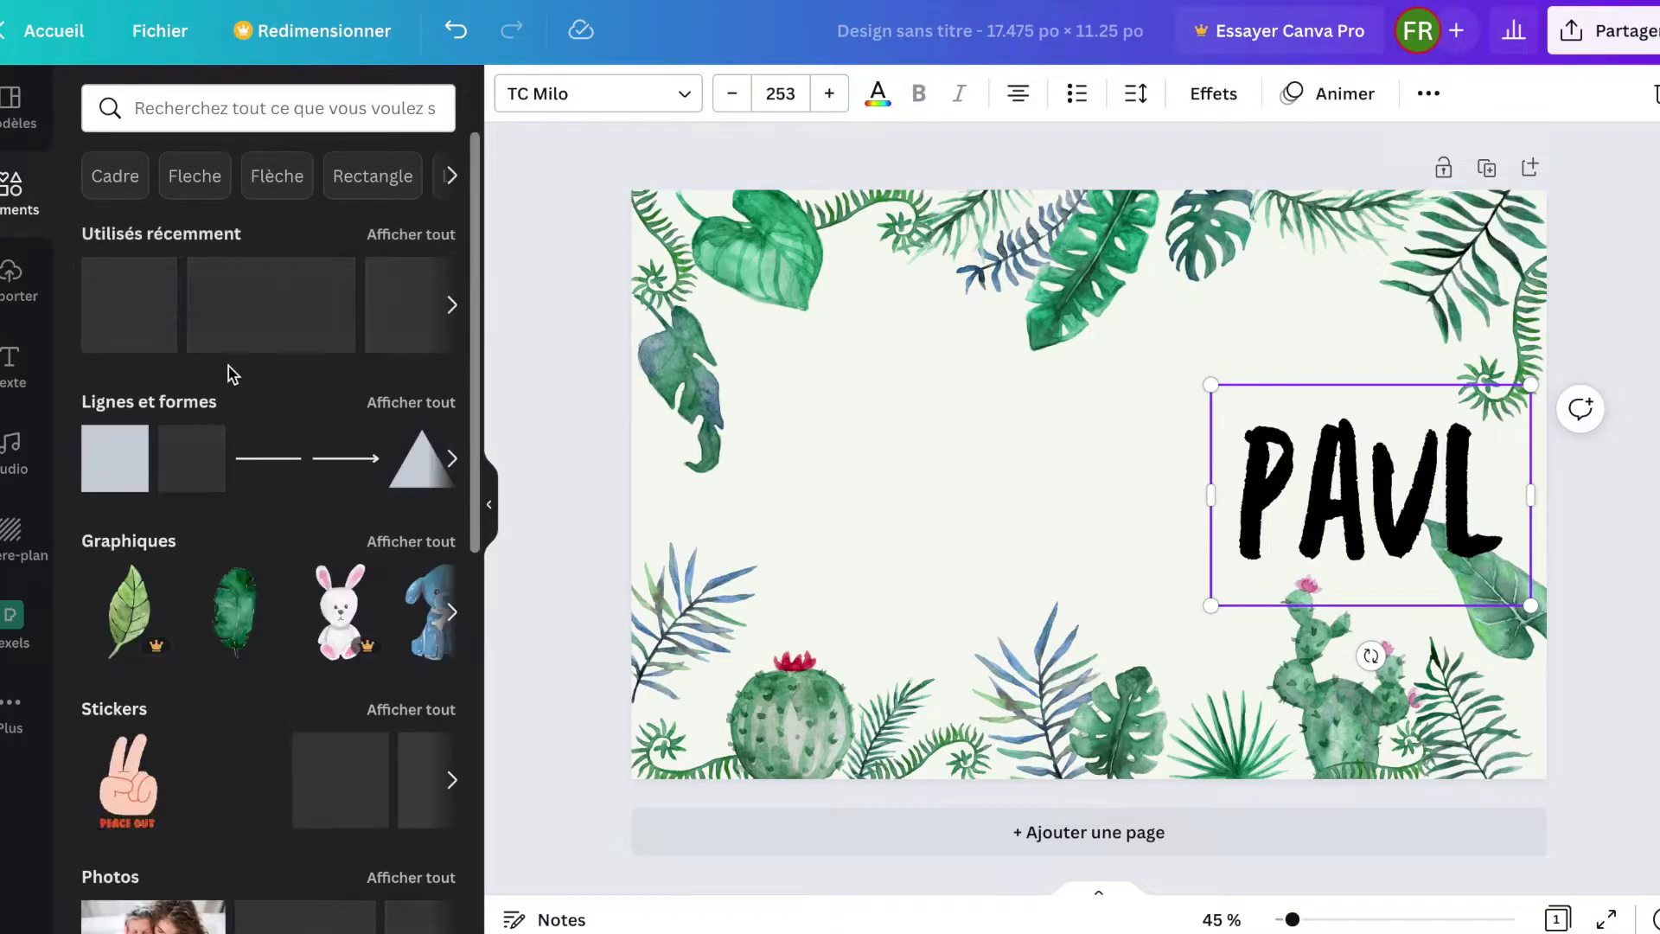
left_click(115, 458)
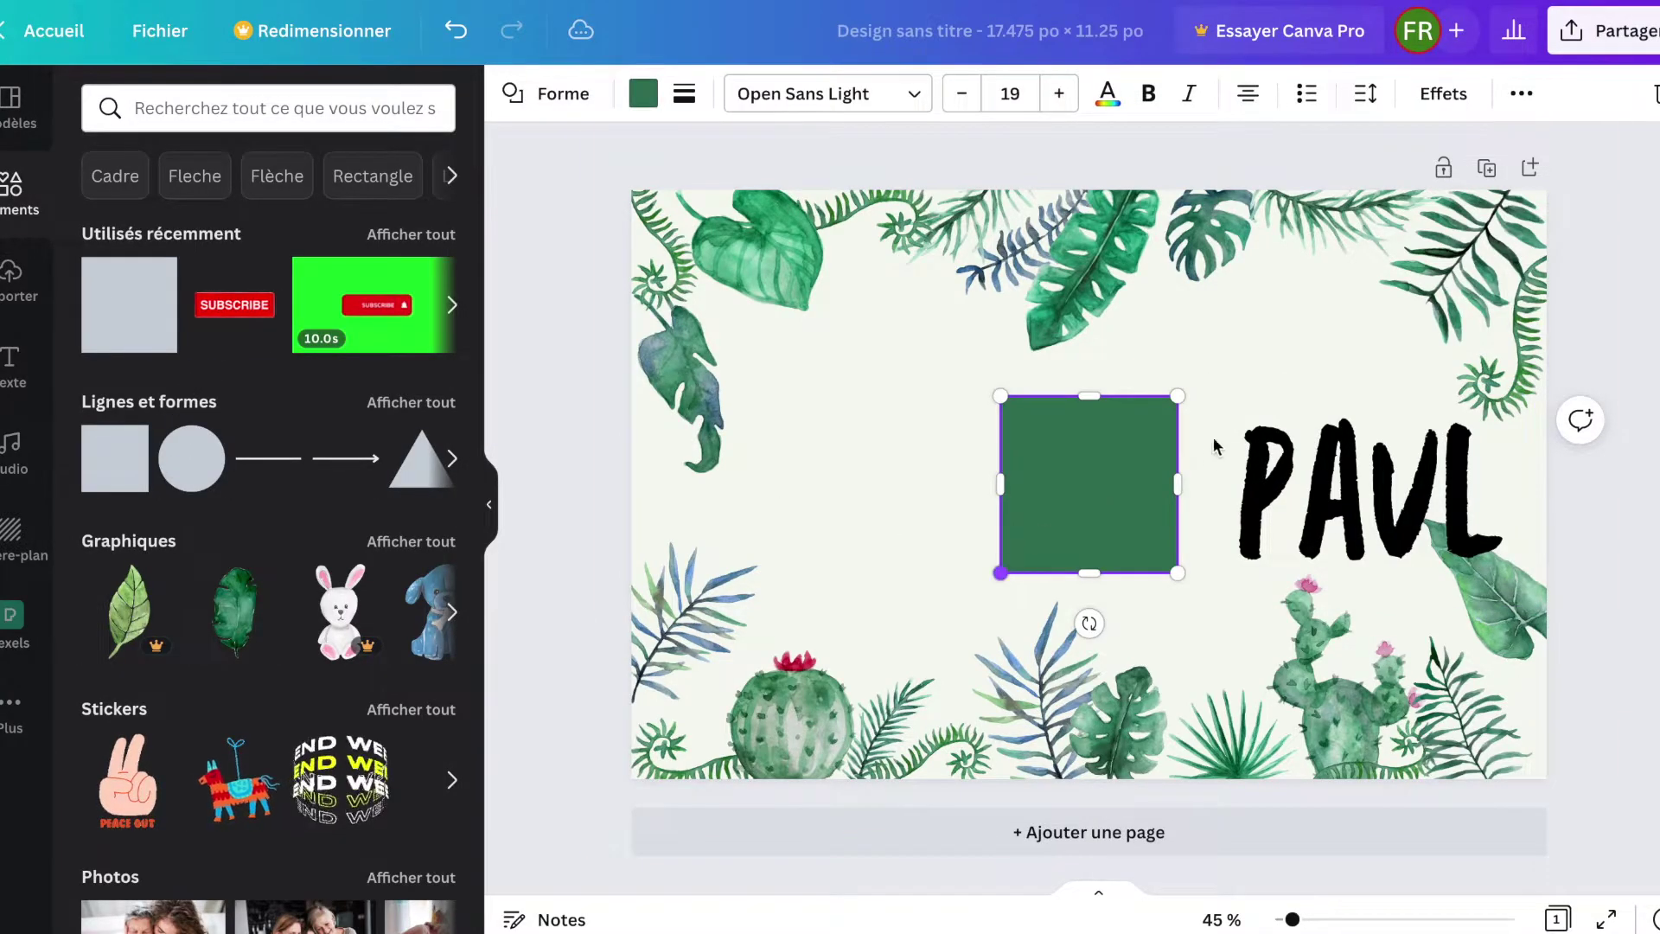
left_click_drag(1178, 484, 1038, 486)
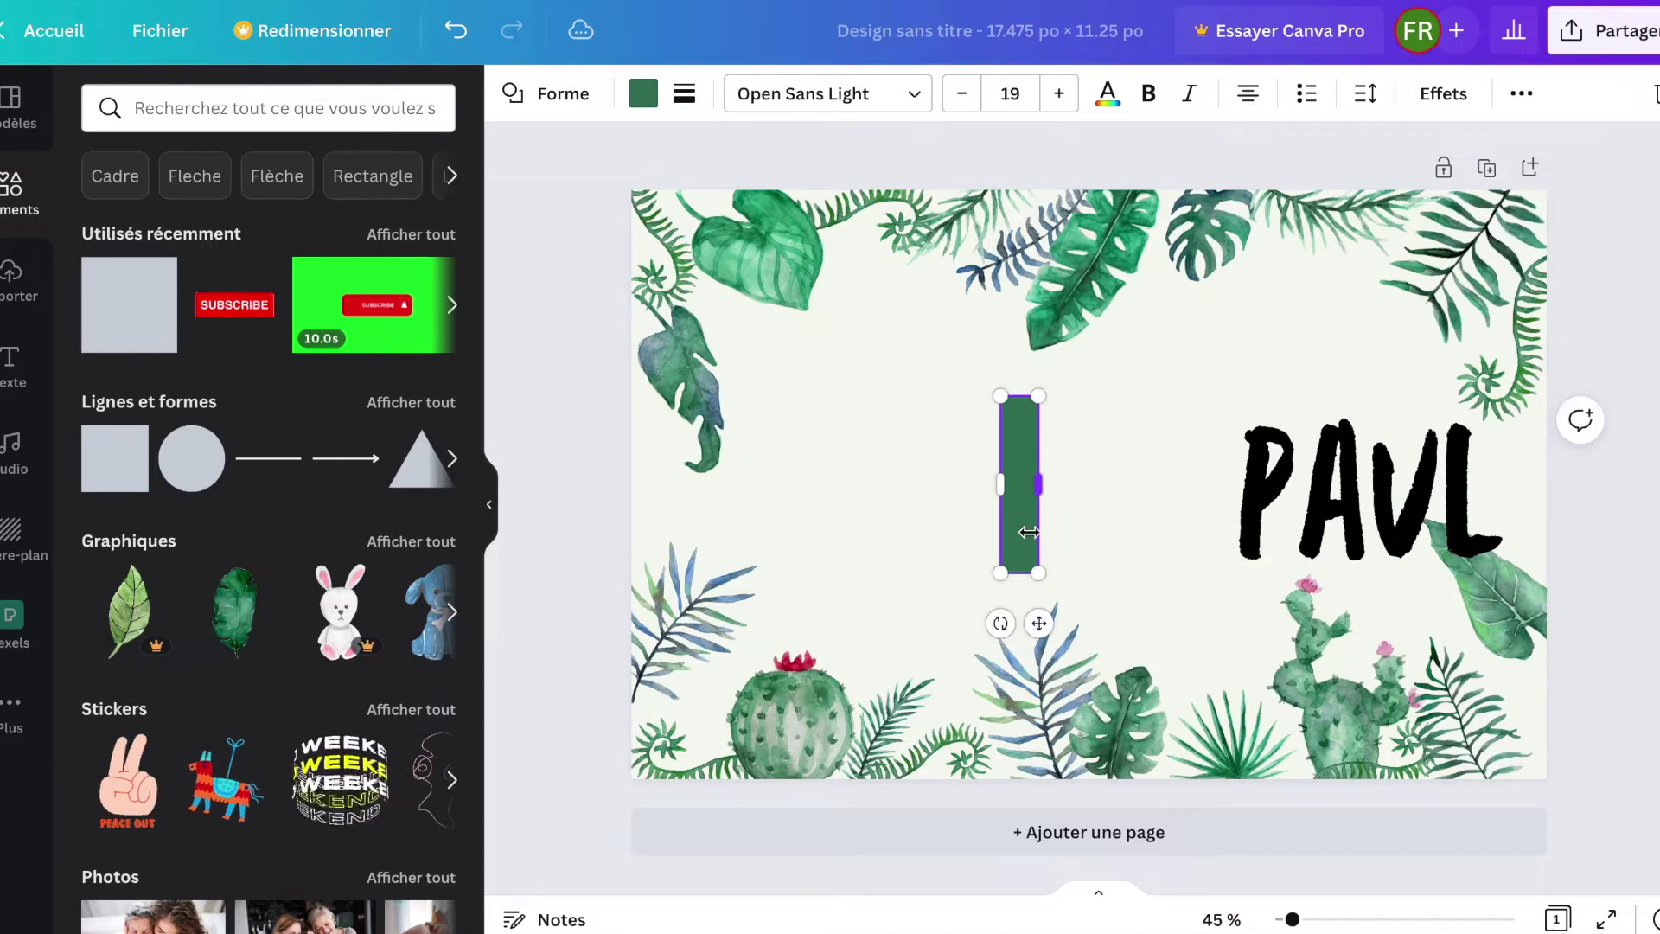
left_click_drag(1015, 573, 996, 779)
left_click_drag(1020, 397, 1034, 184)
left_click_drag(1020, 403, 1089, 402)
Replace the template's name text with "CArnet de dessin", scale it to size 163 and widen its box across the front cover.
left_click(1315, 456)
left_click(1315, 456)
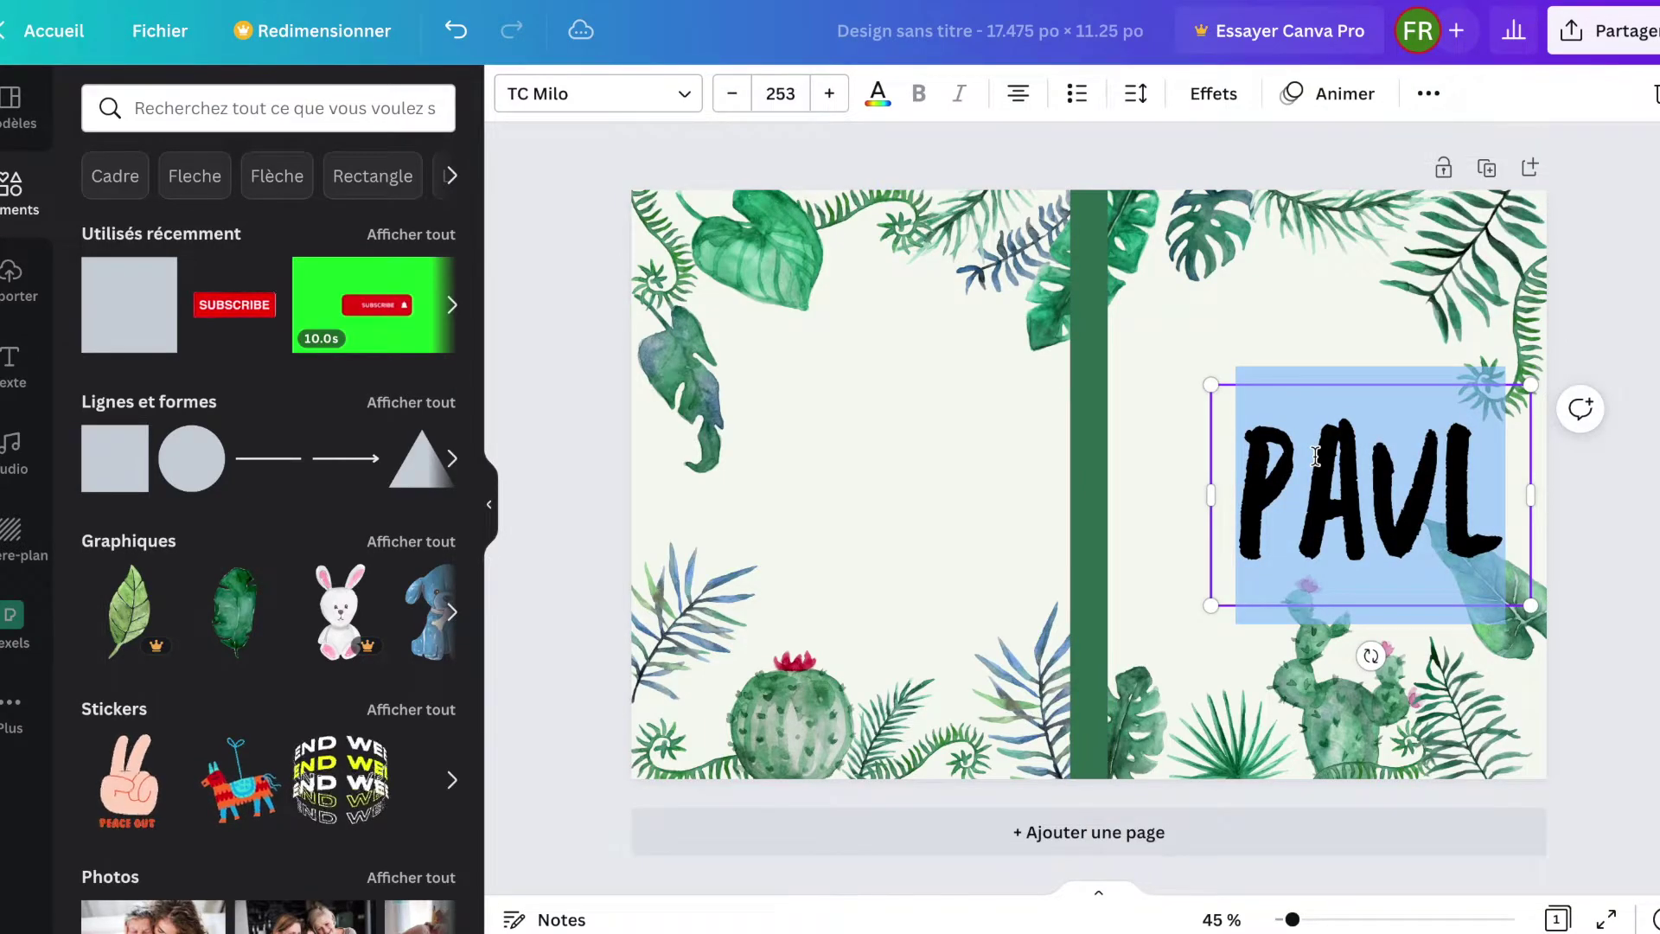
type("CA")
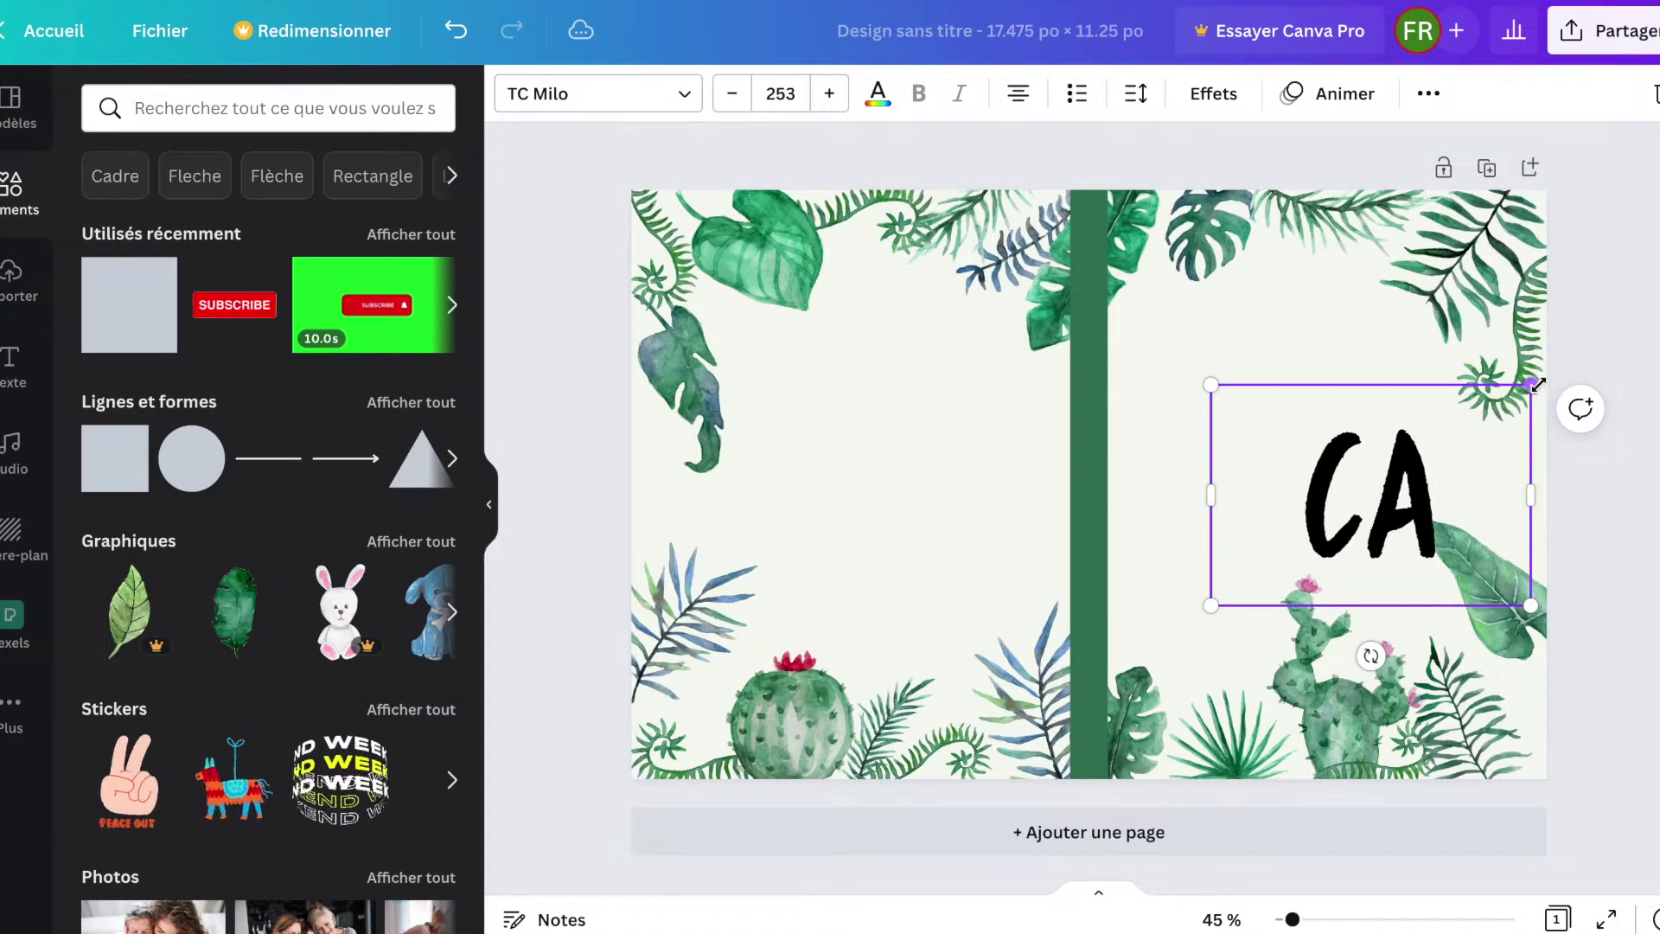
left_click_drag(1538, 383, 1417, 463)
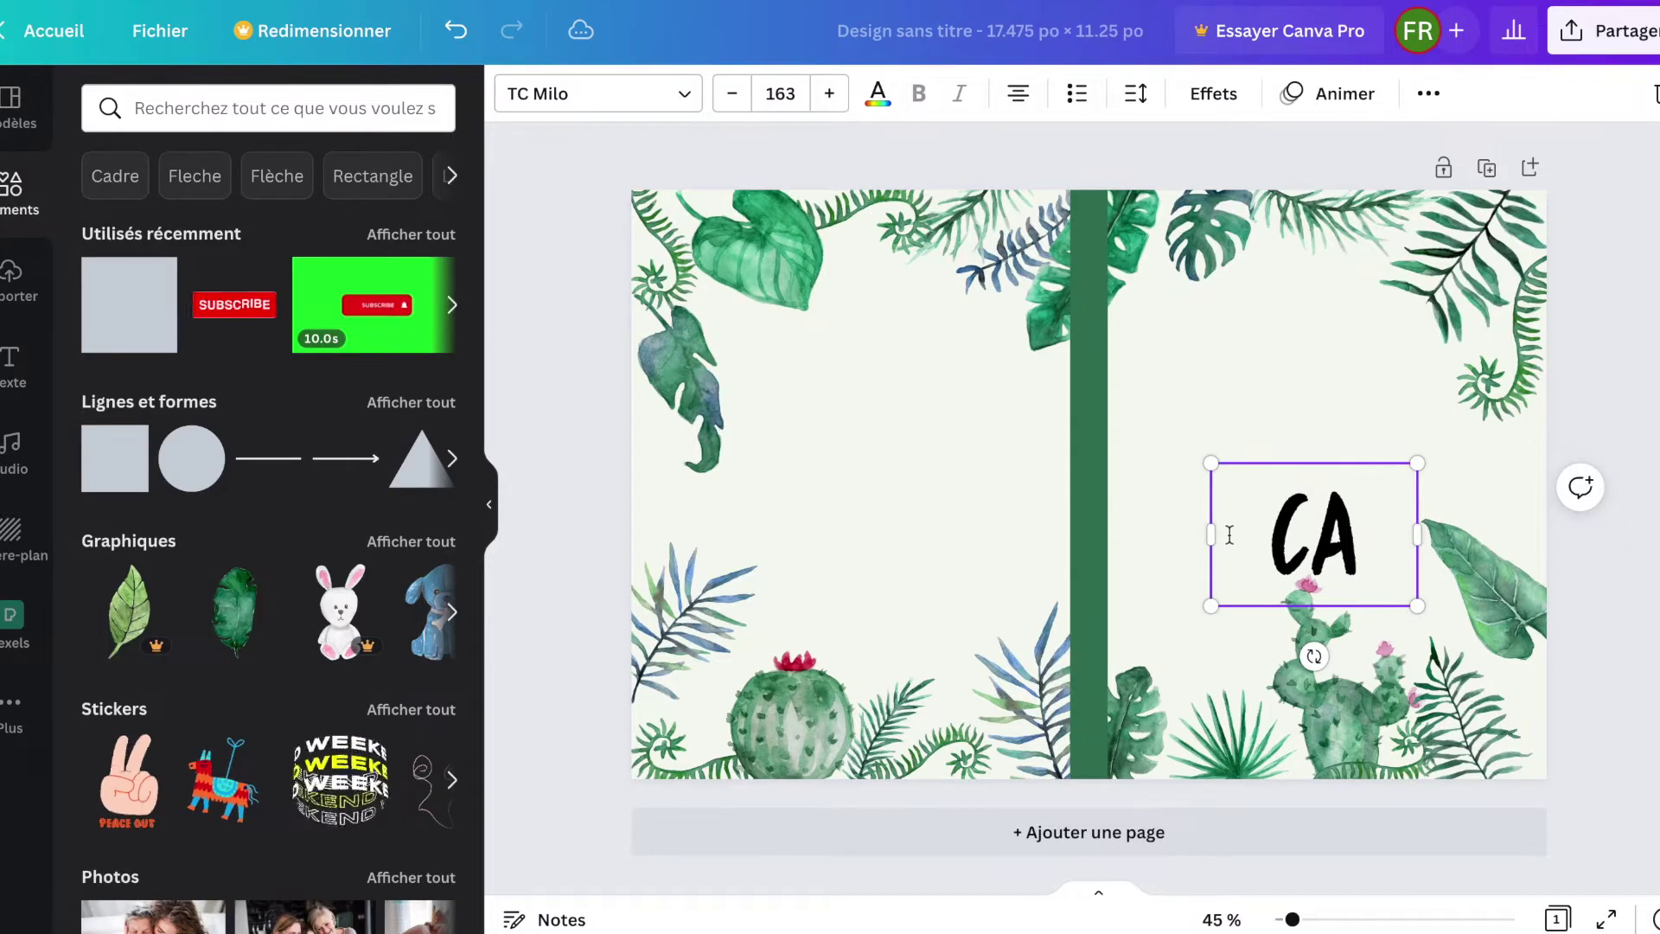
left_click_drag(1211, 534, 1108, 535)
left_click_drag(1421, 539, 1547, 538)
type("rnet de")
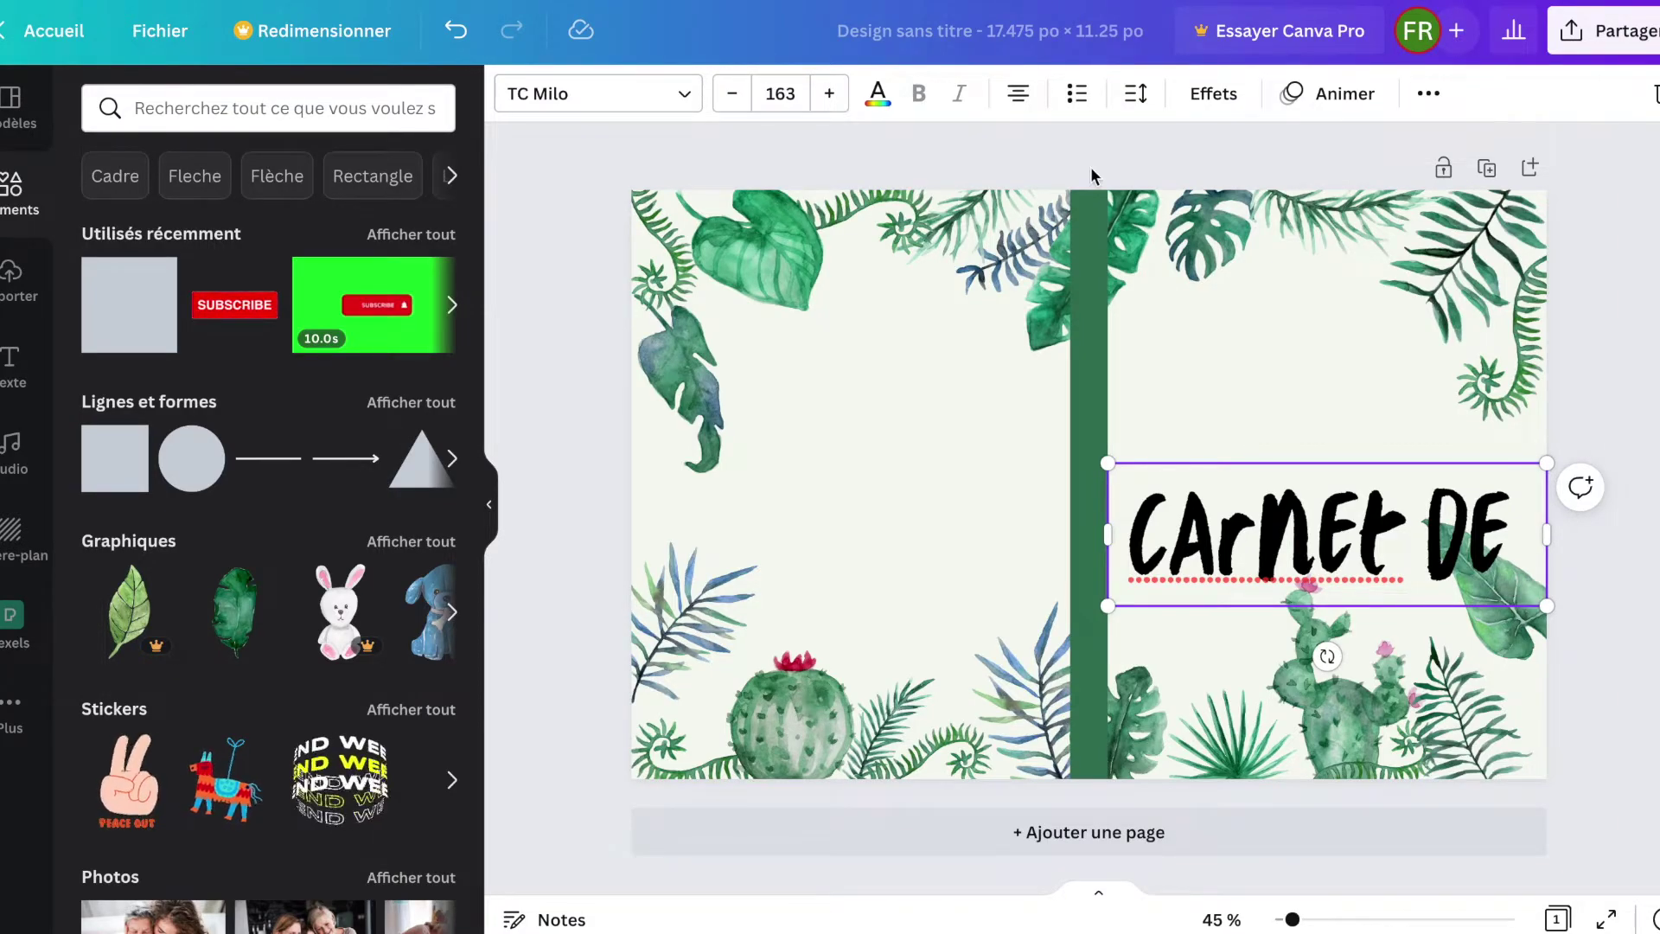
type(" DEssin")
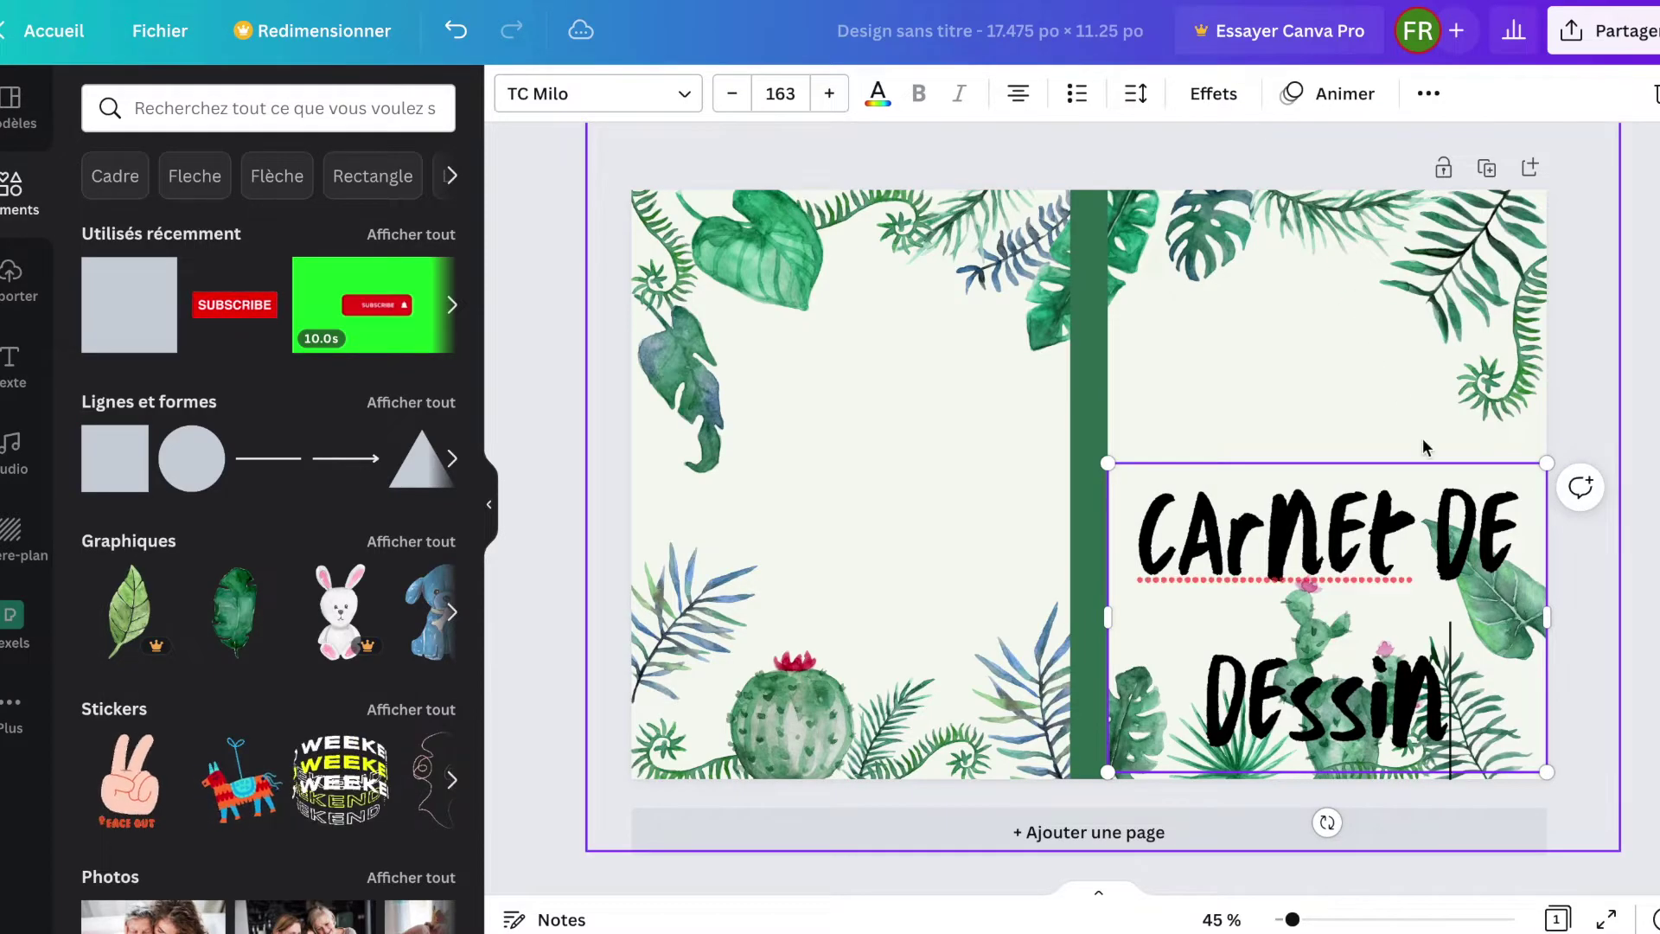
Move the title to the upper part of the front cover on a single line and scale it to size 87,7.
left_click(1291, 542)
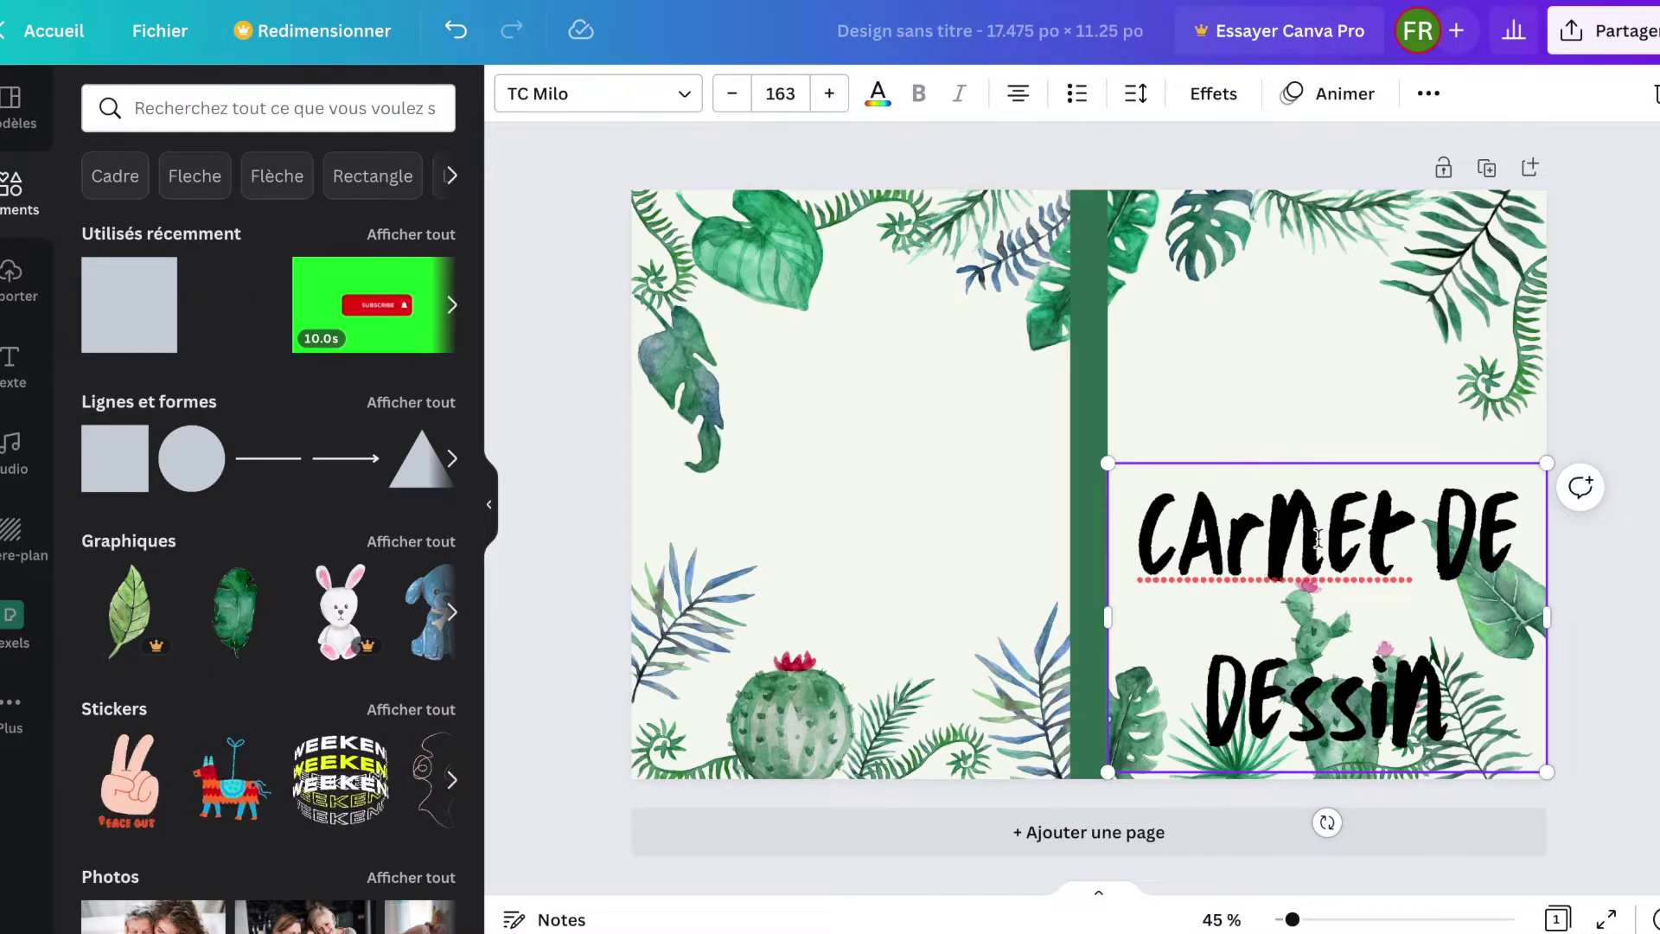
left_click_drag(1548, 464, 1450, 610)
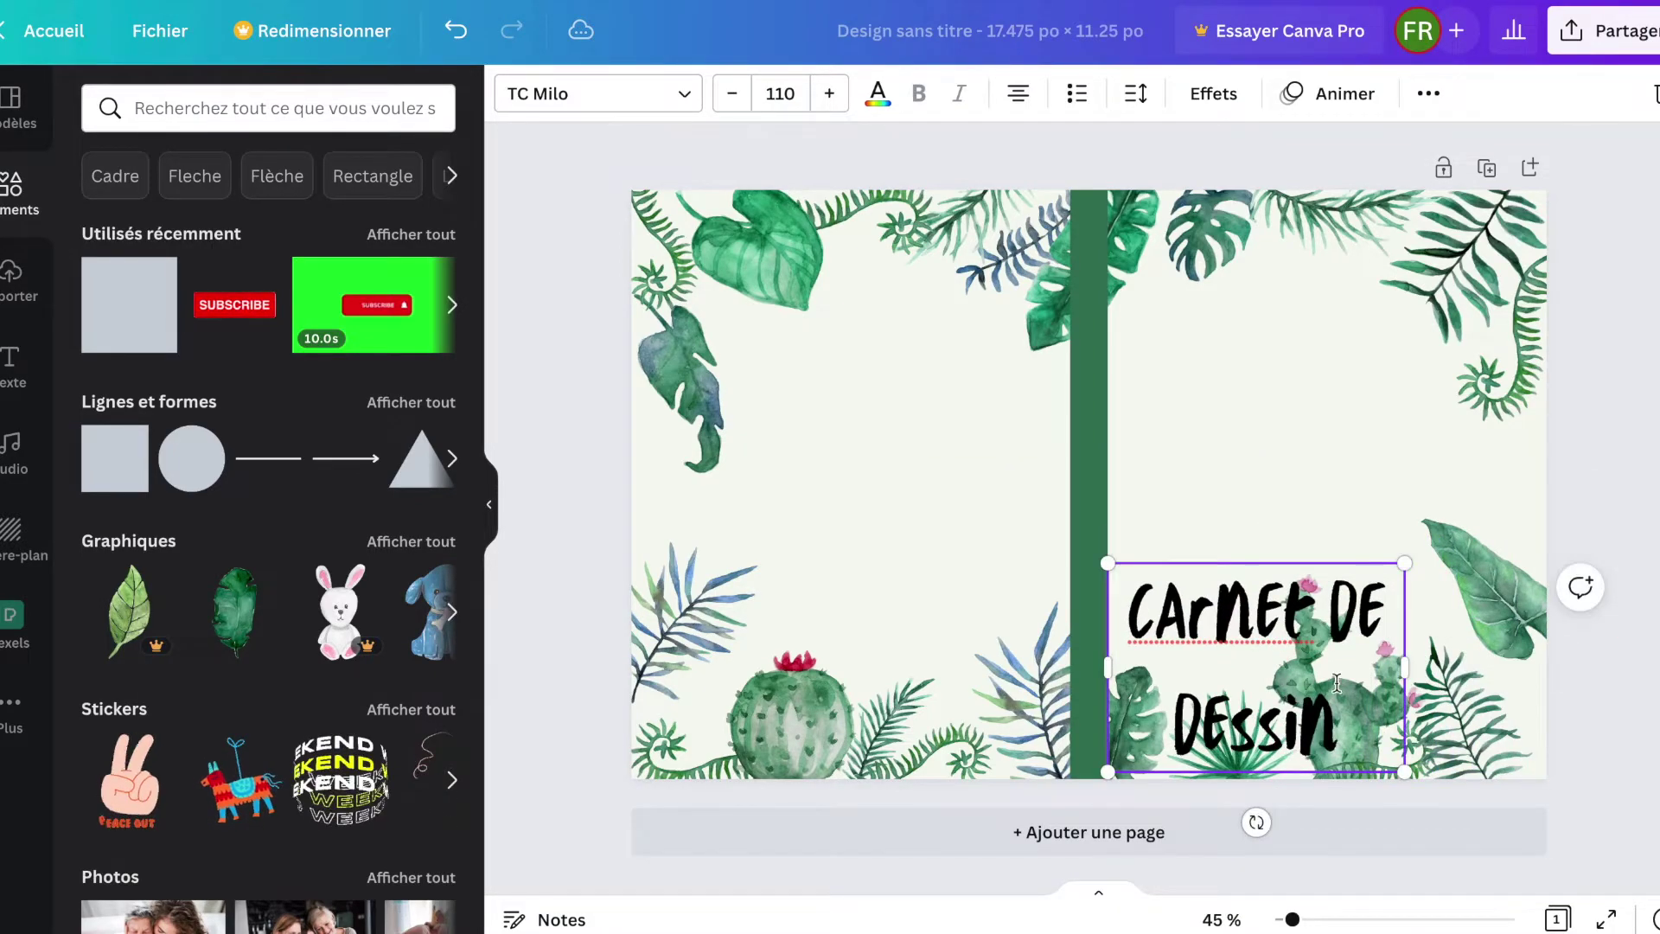
left_click(1389, 518)
left_click_drag(1302, 592, 1354, 318)
left_click_drag(1461, 396, 1548, 396)
left_click_drag(1159, 393, 1108, 391)
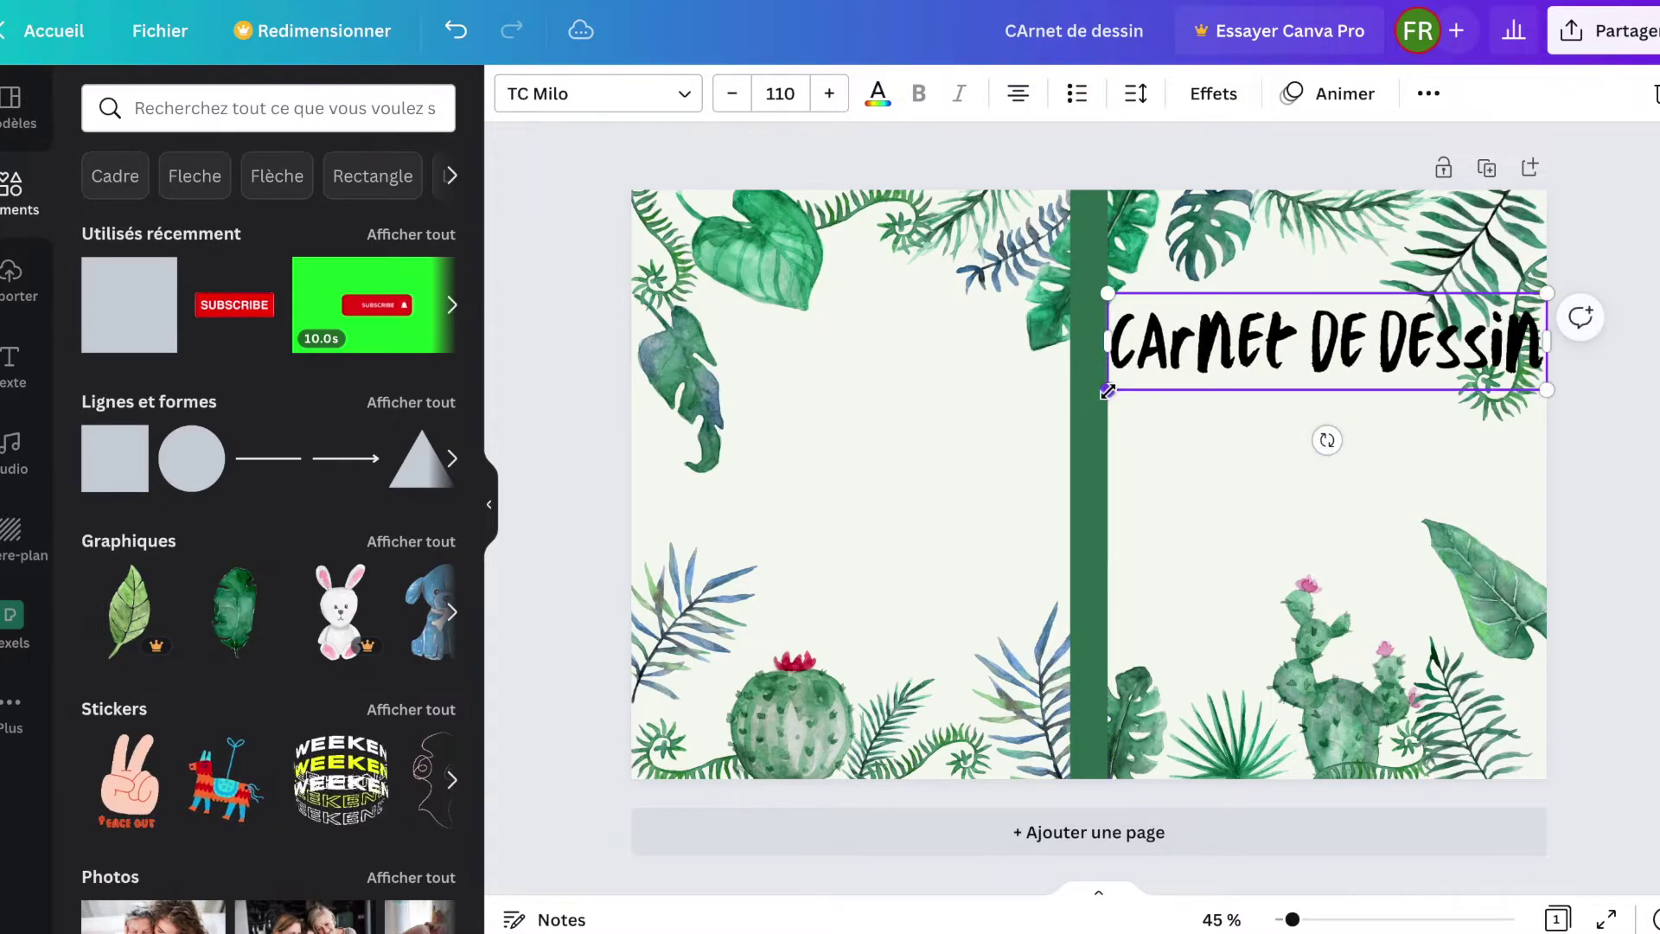
left_click_drag(1545, 289, 1458, 313)
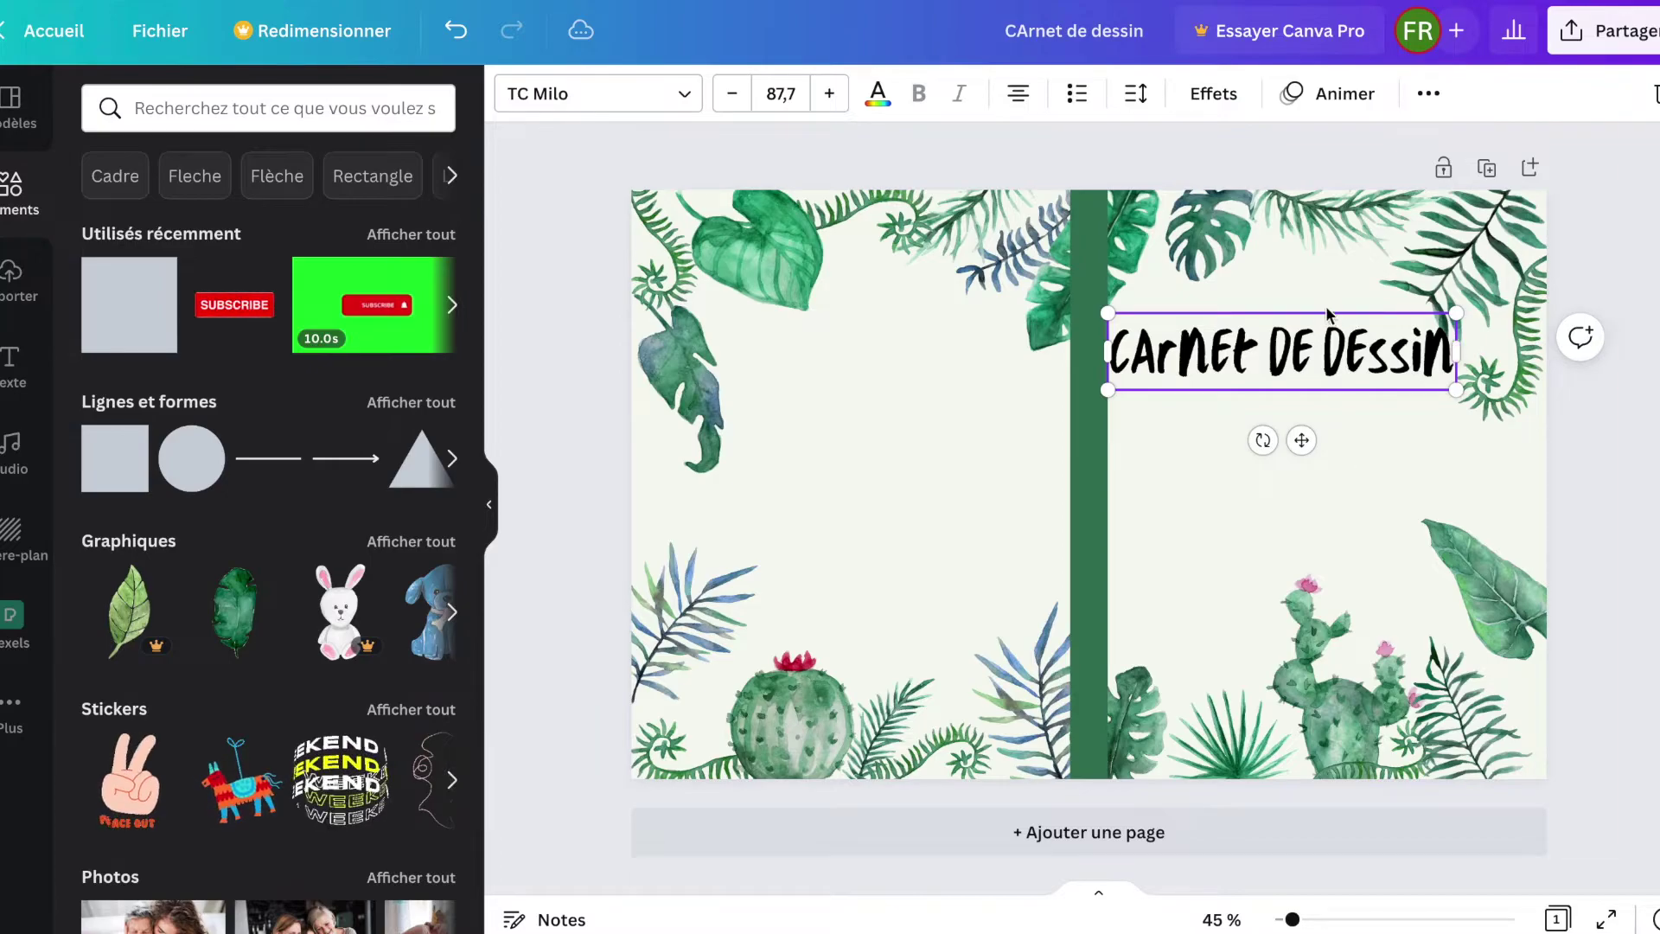
left_click_drag(1310, 333, 1370, 314)
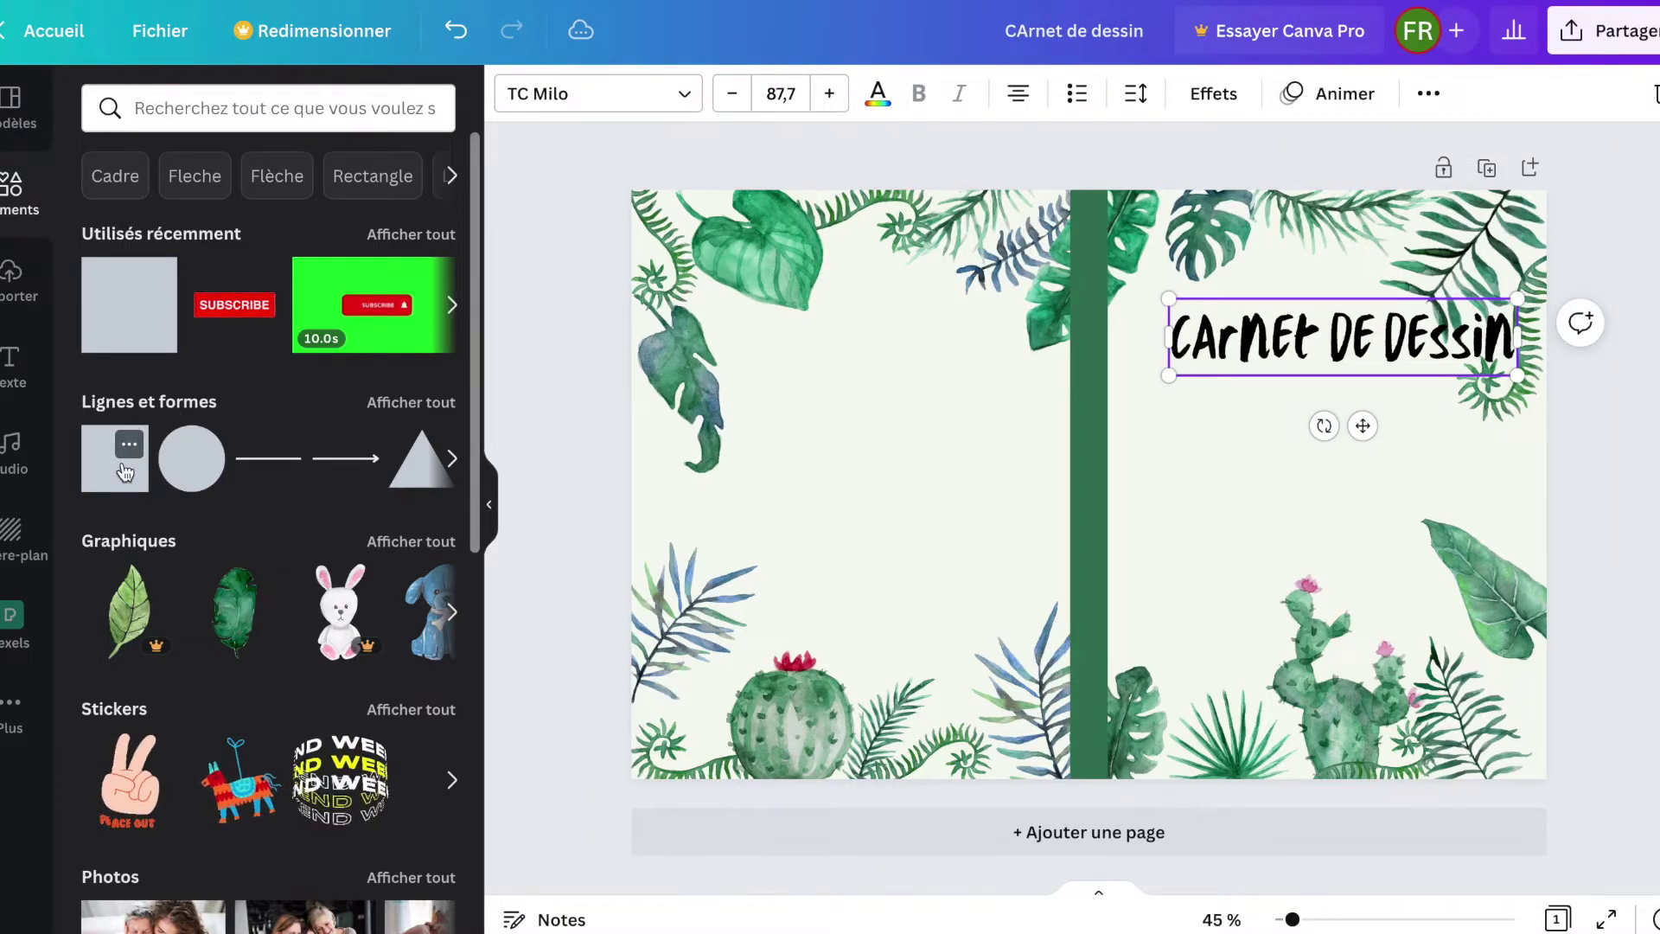
Add a green rectangle filling the bottom of the front cover and shift the title slightly towards the front cover's centre.
left_click(148, 442)
left_click_drag(1125, 446, 1546, 693)
mouse_move(1329, 332)
left_mouse_down()
mouse_move(1316, 370)
mouse_move(1317, 325)
mouse_move(1321, 341)
left_mouse_up()
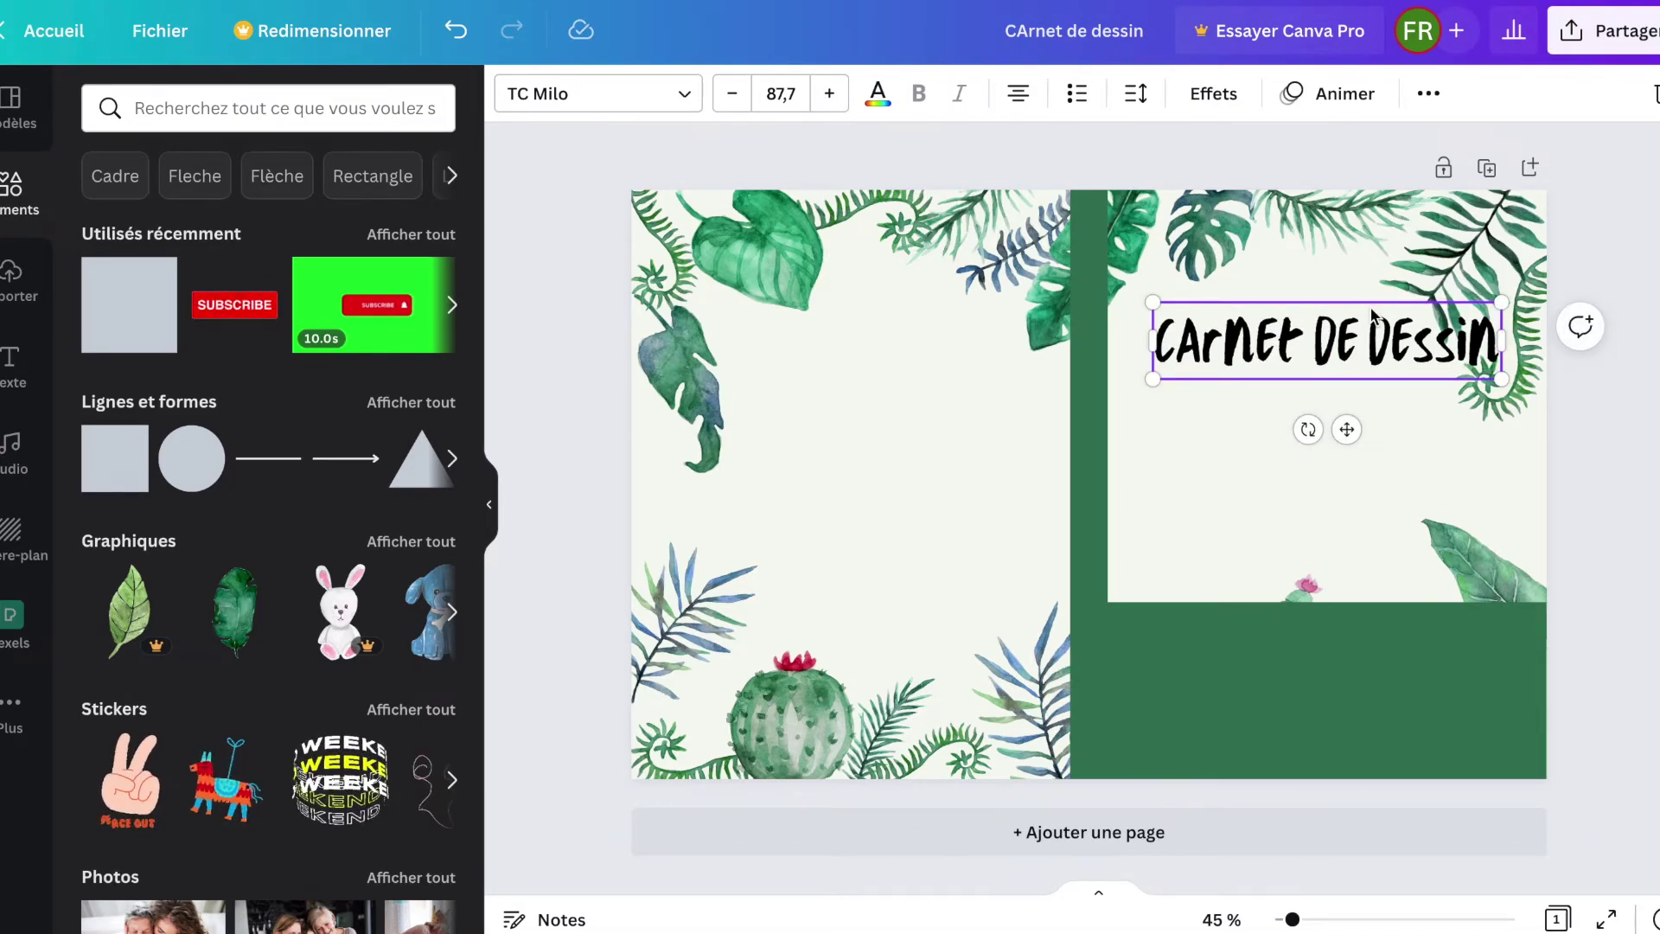
Delete the green rectangle at the bottom of the front cover and the green spine band.
left_click(1242, 623)
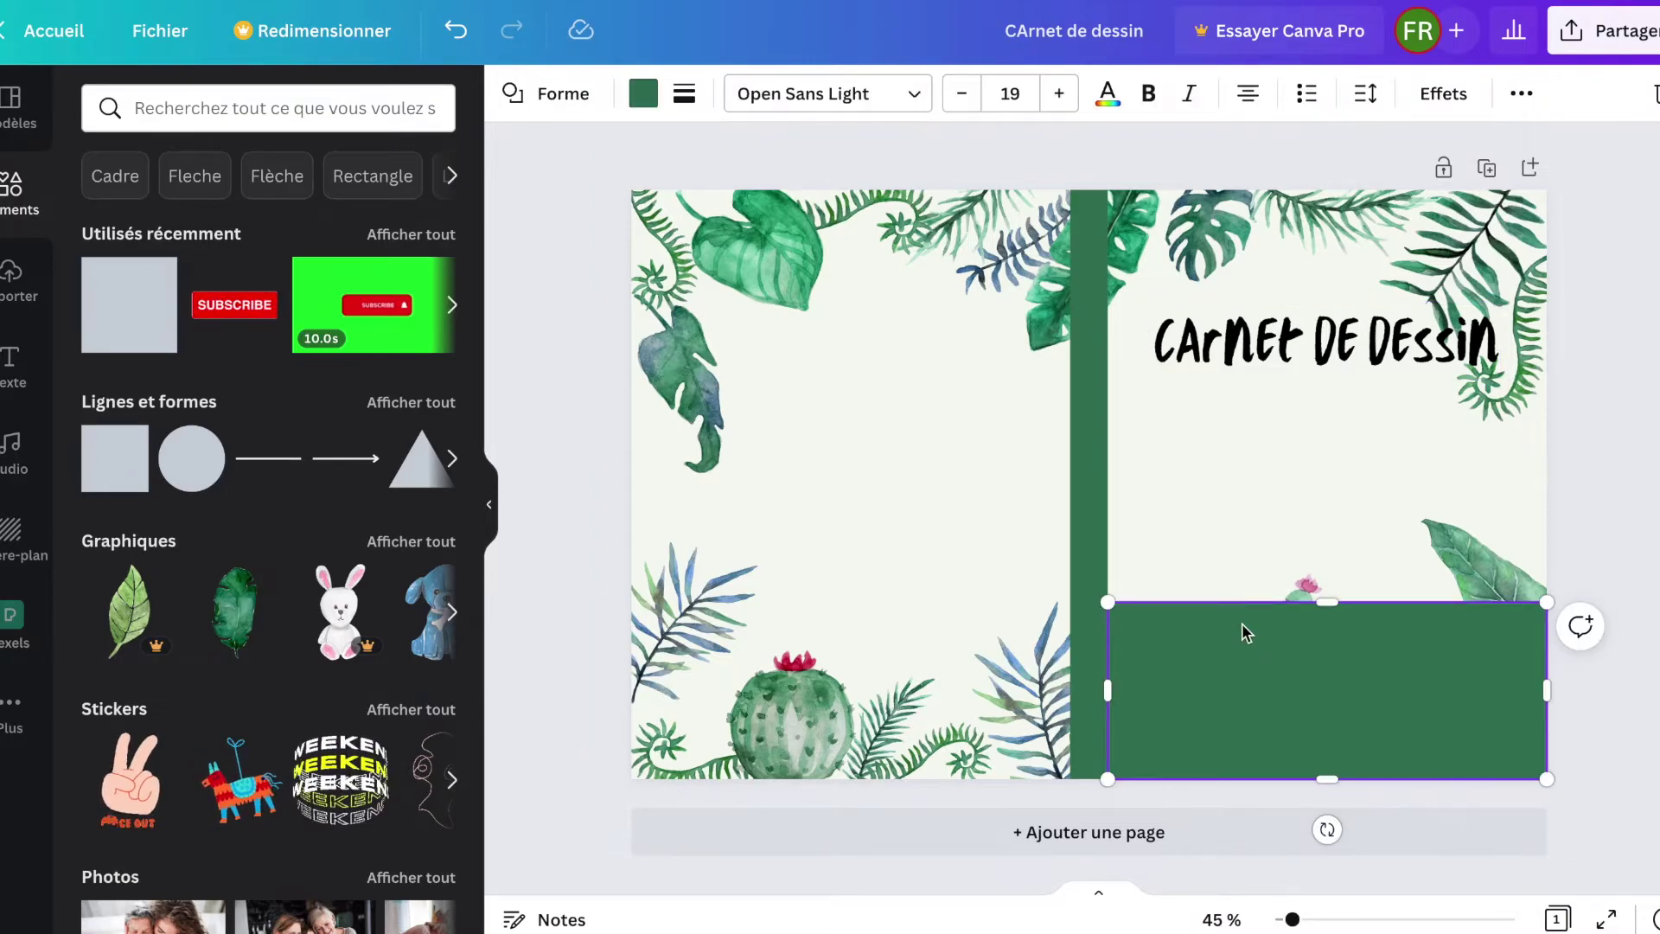
key("Delete")
left_click(1098, 538)
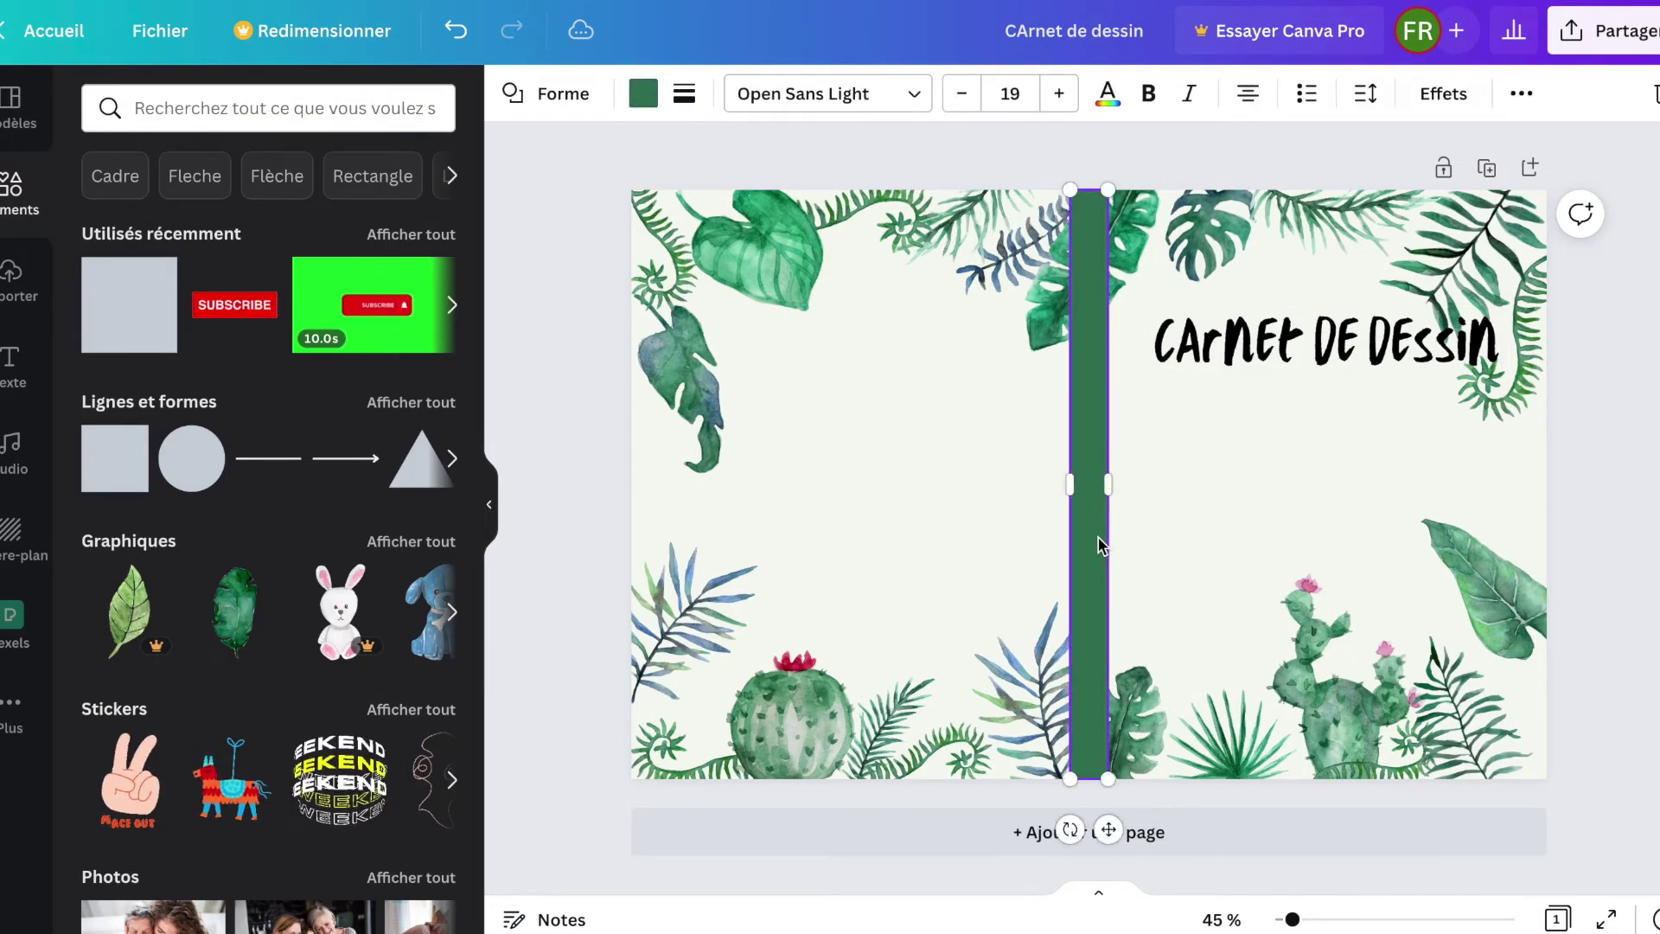
key("Delete")
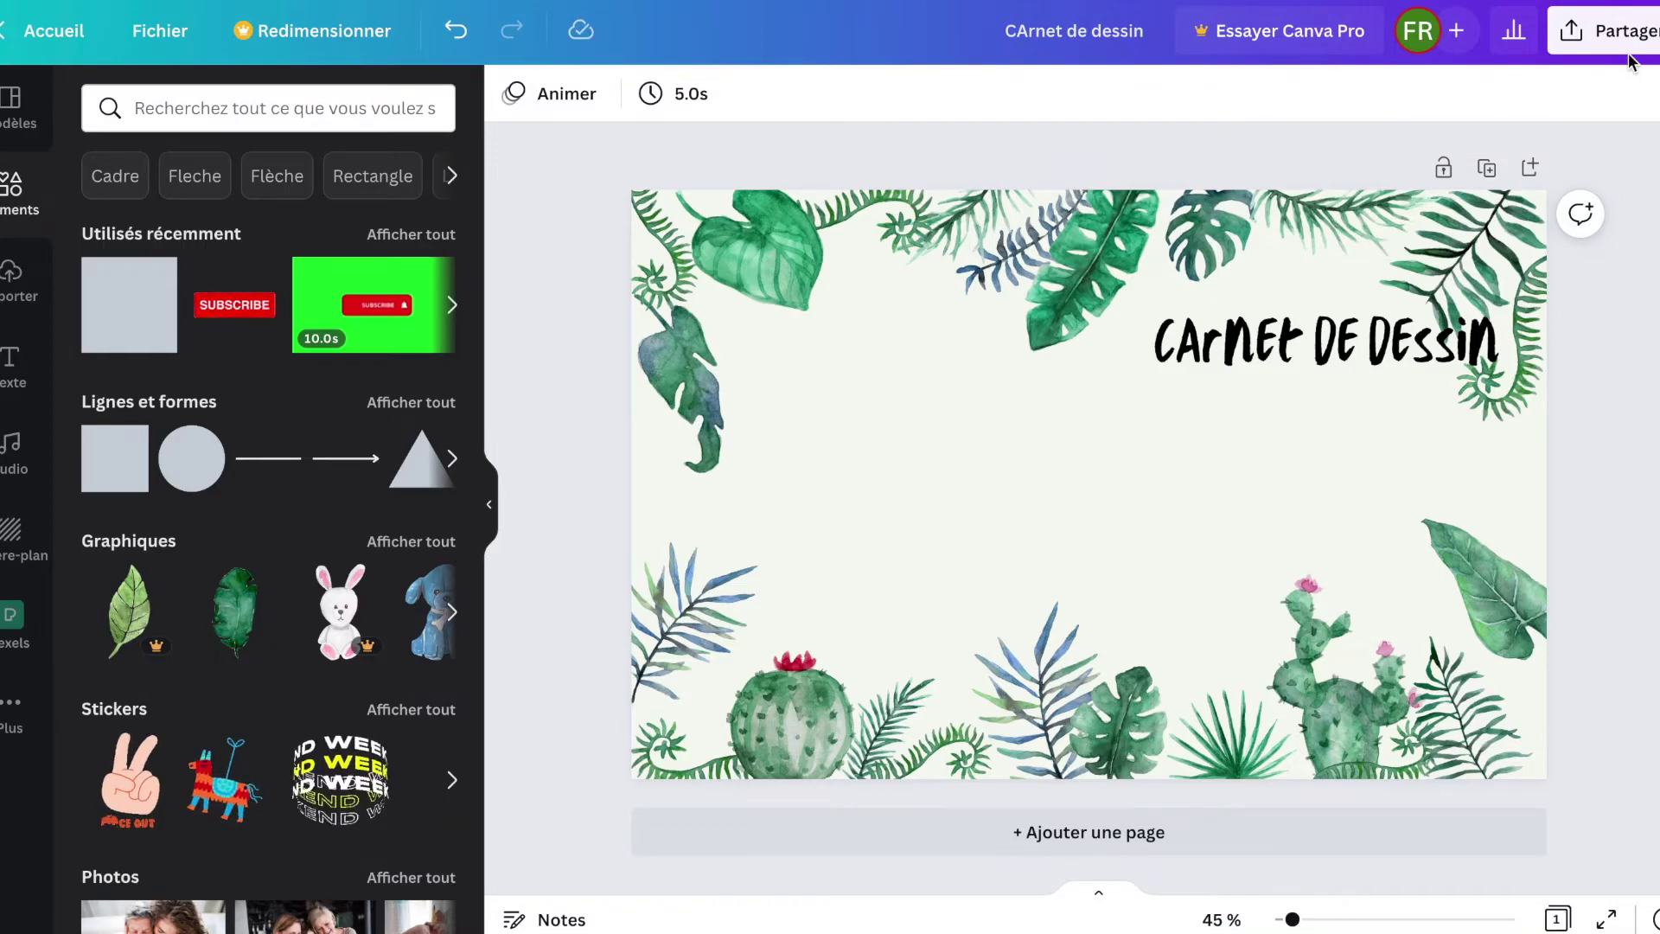
Download the cover design as a PDF pour impression file.
left_click(1600, 43)
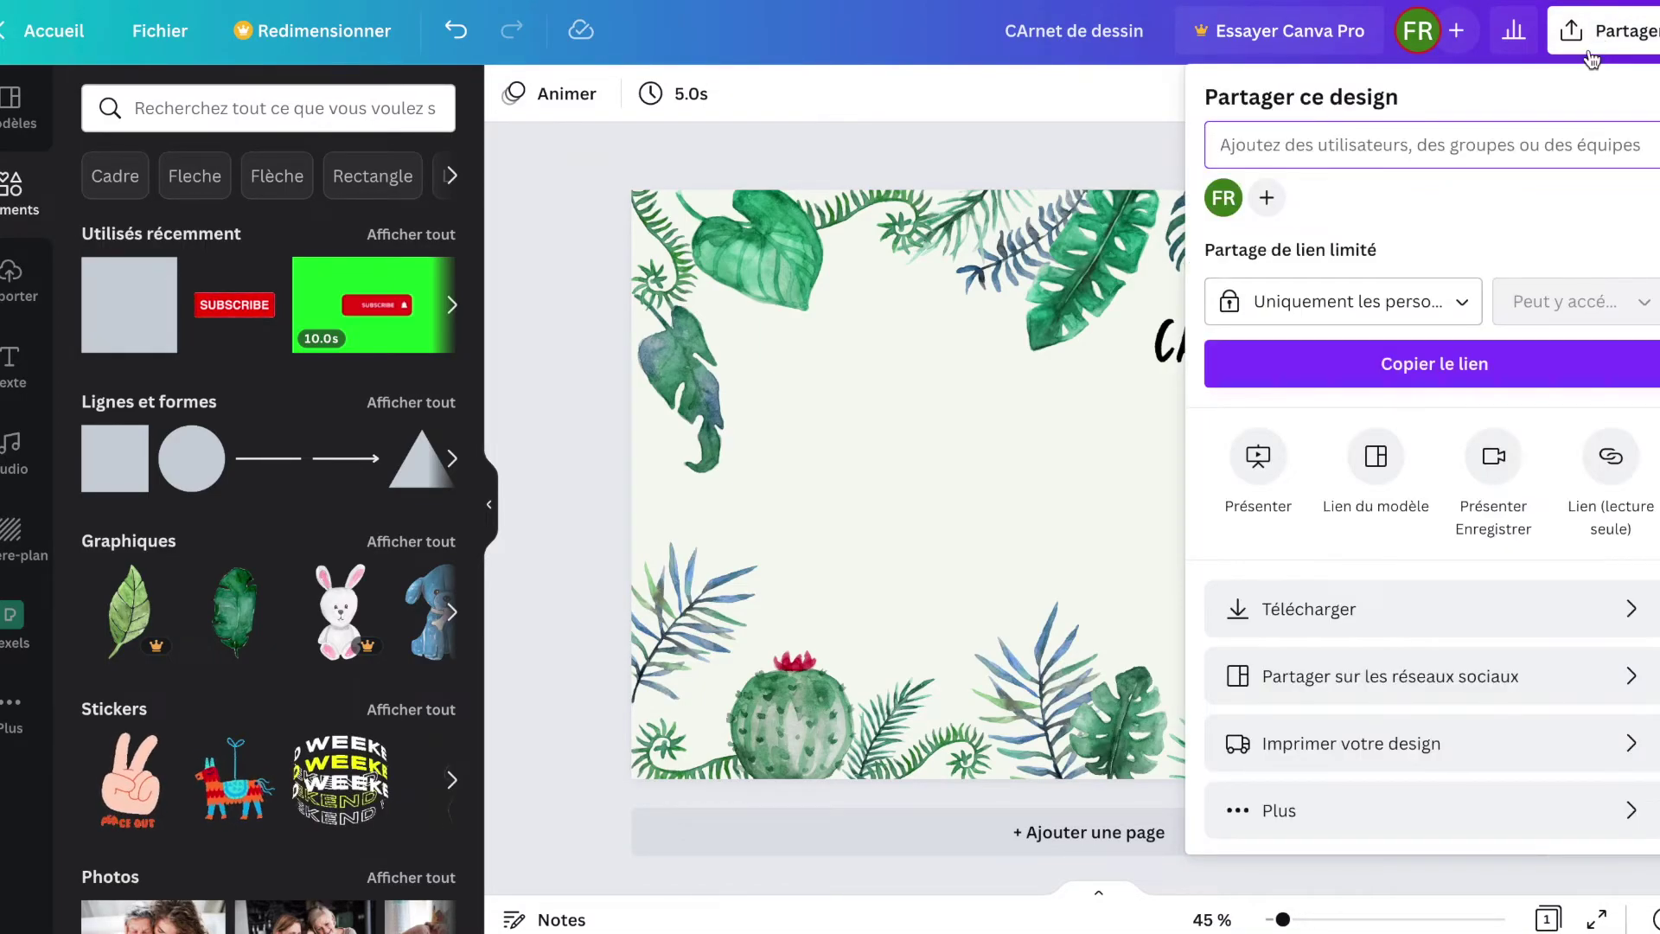
left_click(1311, 630)
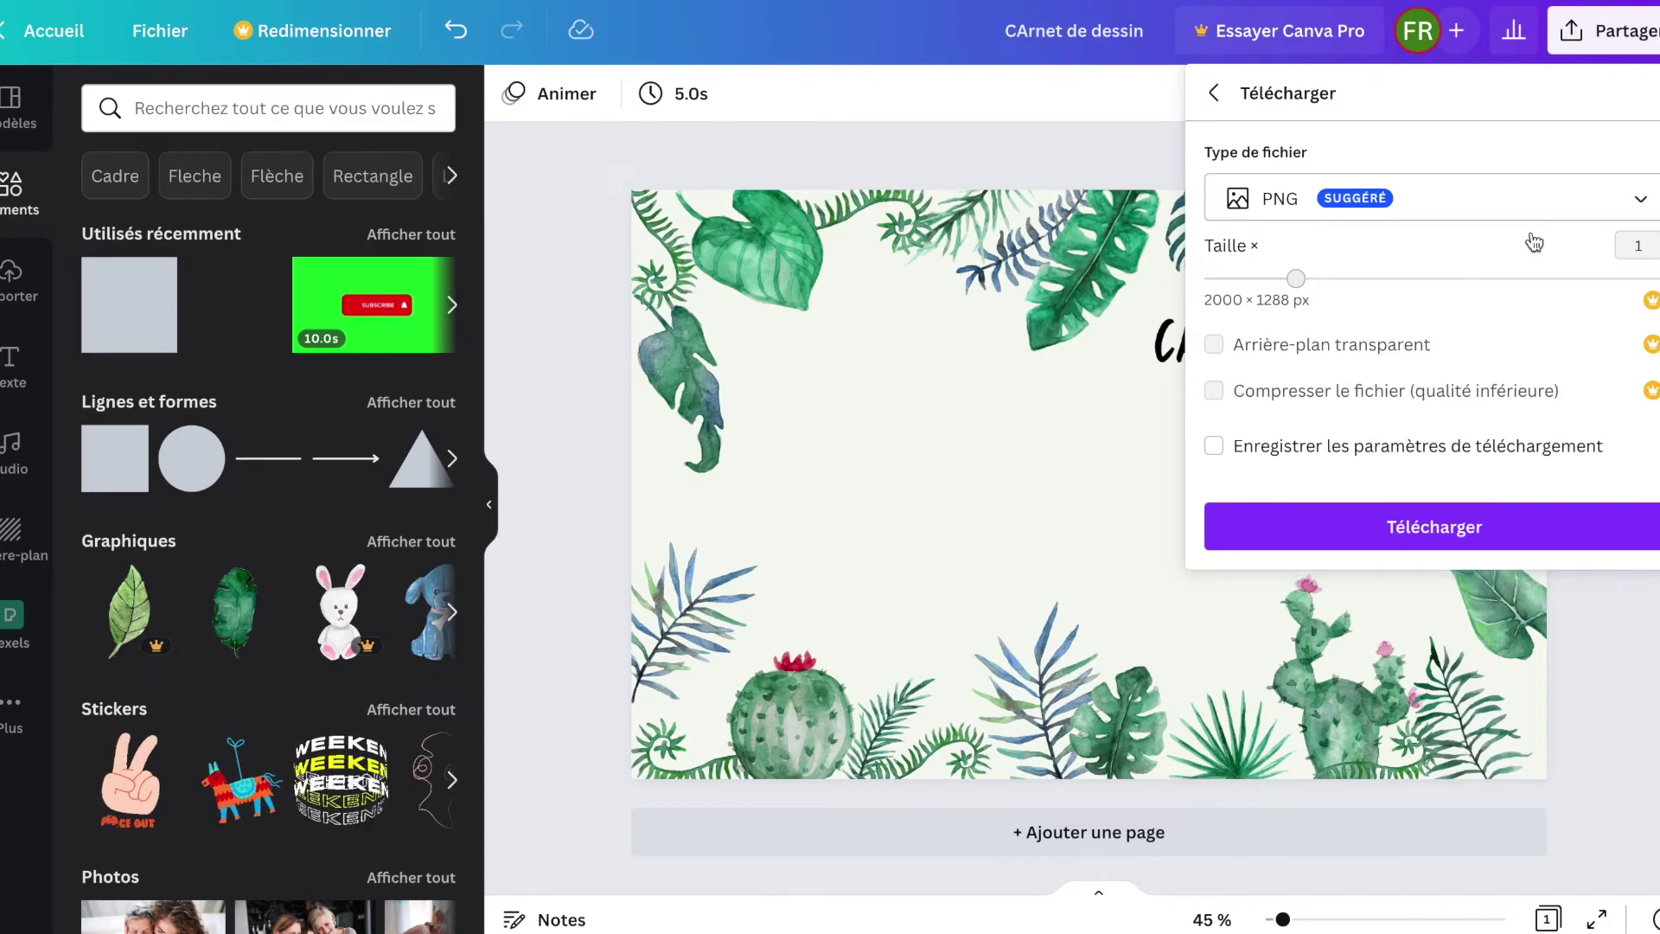
left_click(1459, 208)
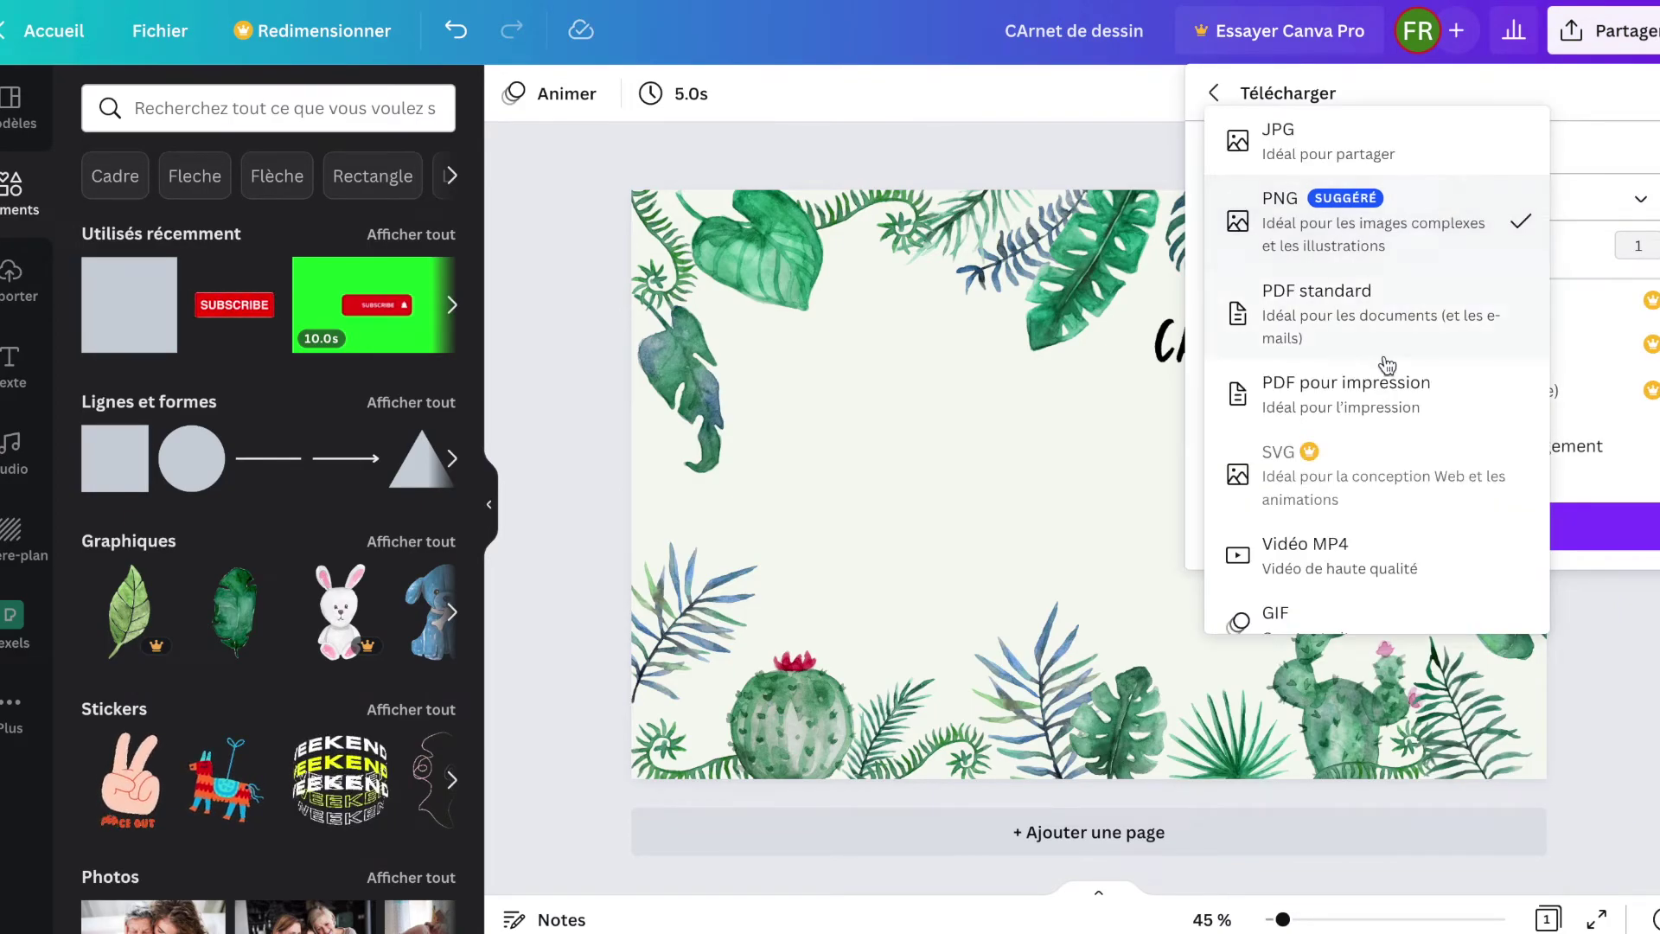
left_click(1380, 410)
left_click(1412, 430)
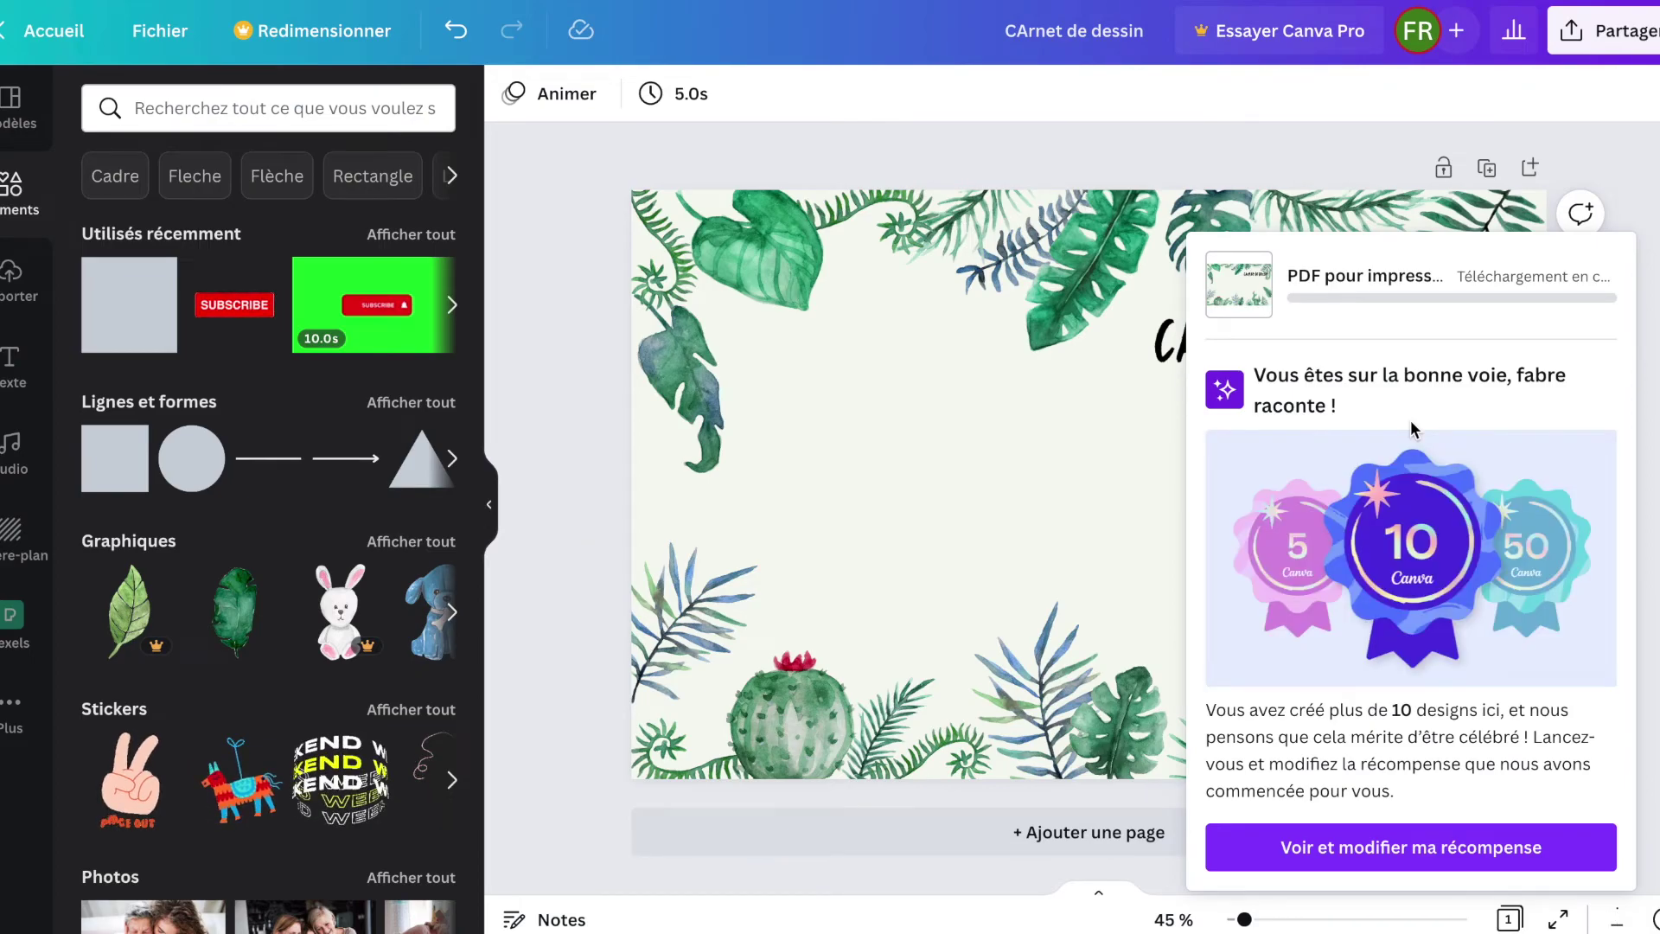